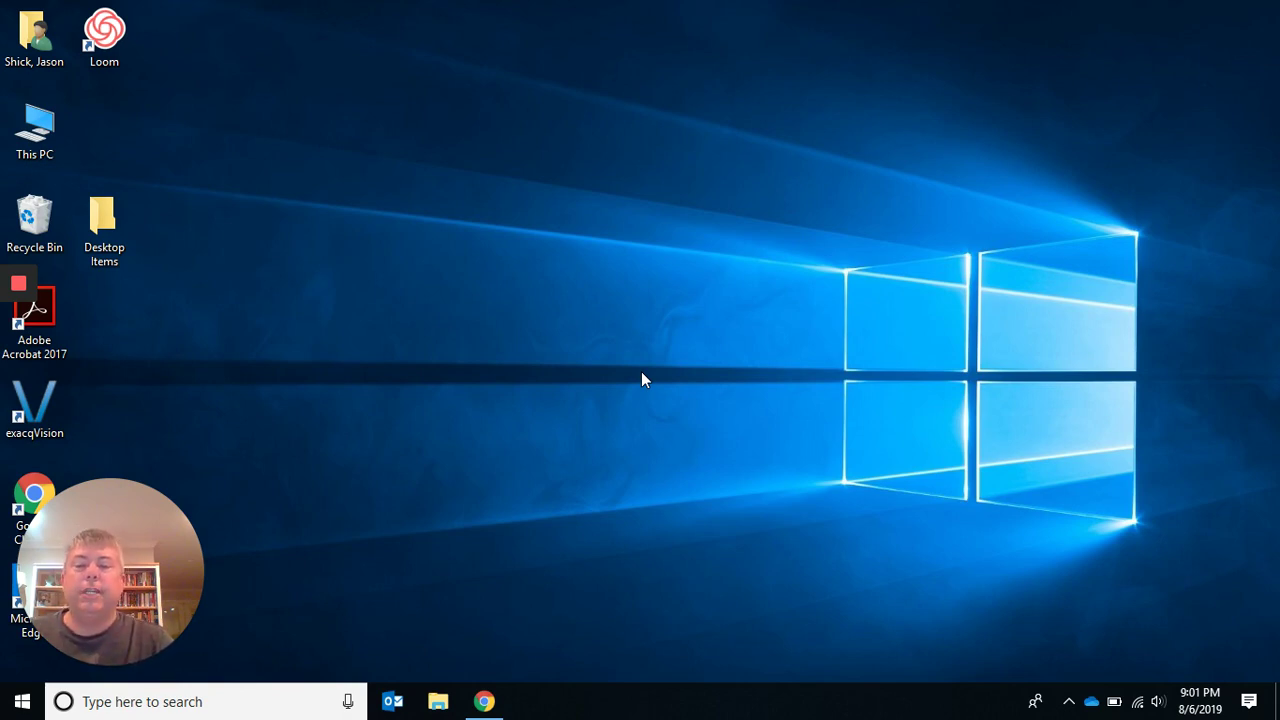
# Open the YouCanBook.me Create your account page and begin entering the account email address.
pyautogui.moveTo(481, 703)
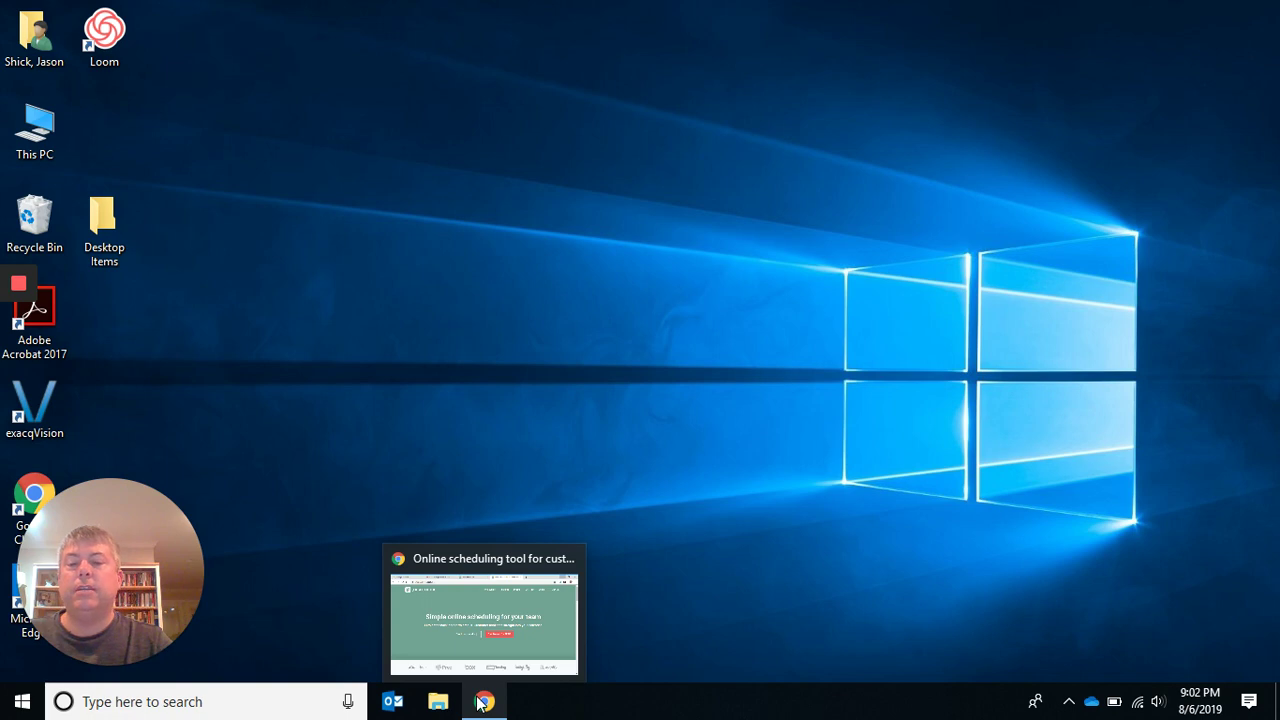
pyautogui.moveTo(485, 663)
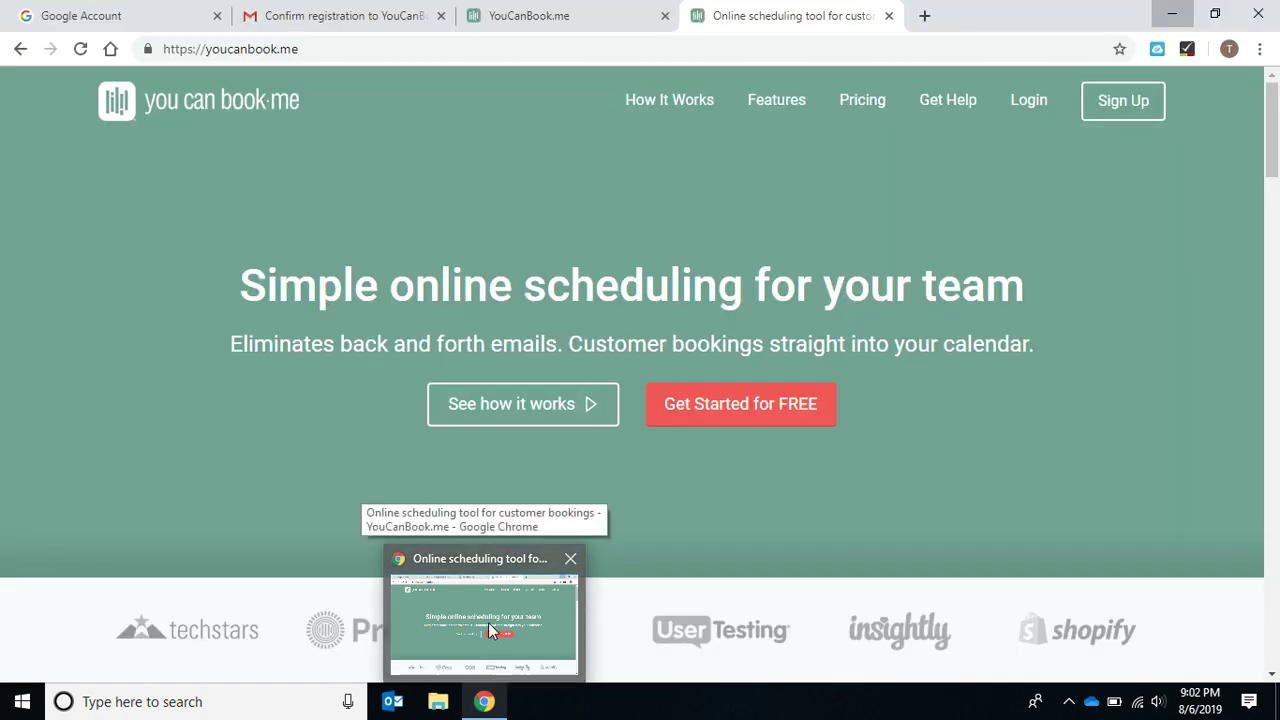
pyautogui.click(490, 630)
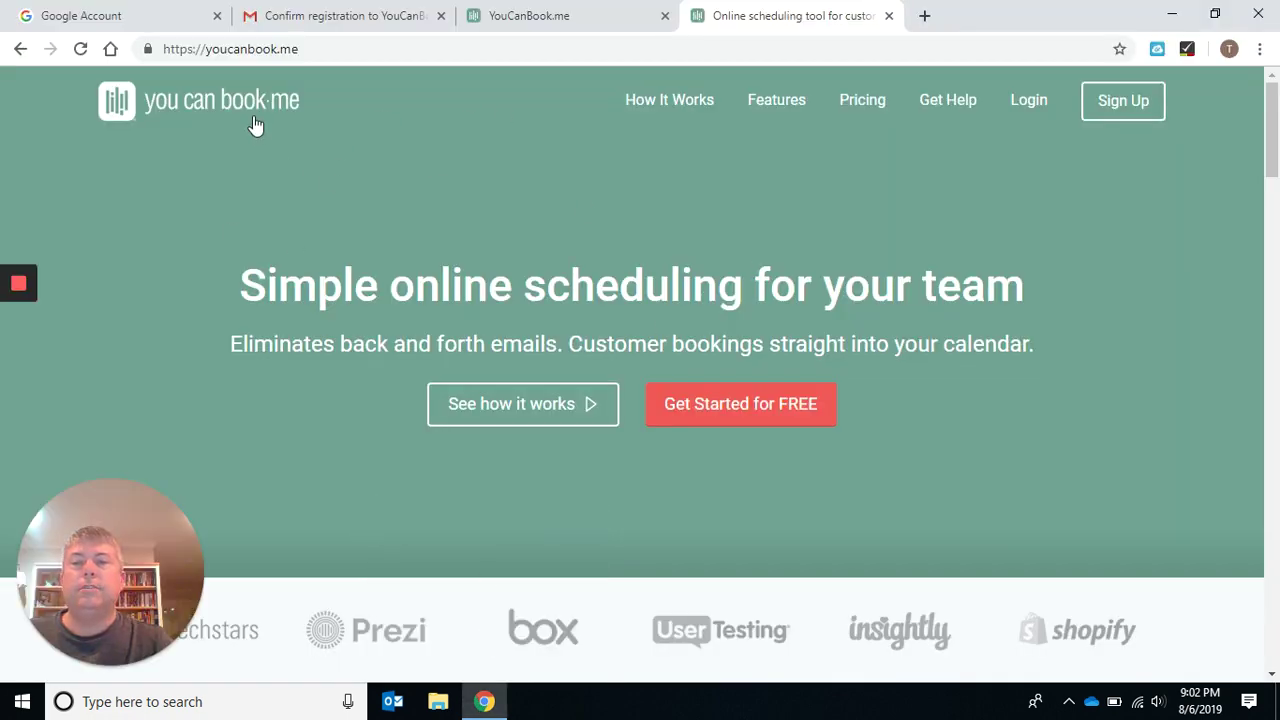
pyautogui.moveTo(302, 48); pyautogui.dragTo(208, 52)
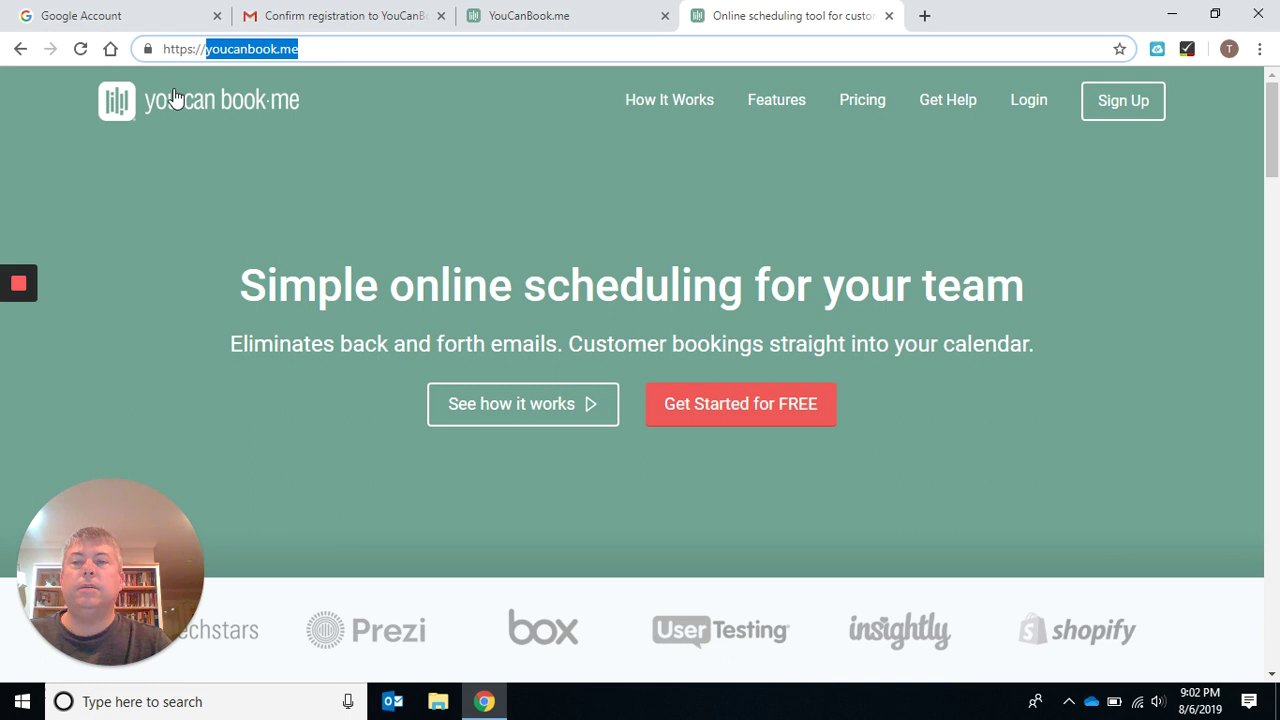
pyautogui.click(1122, 108)
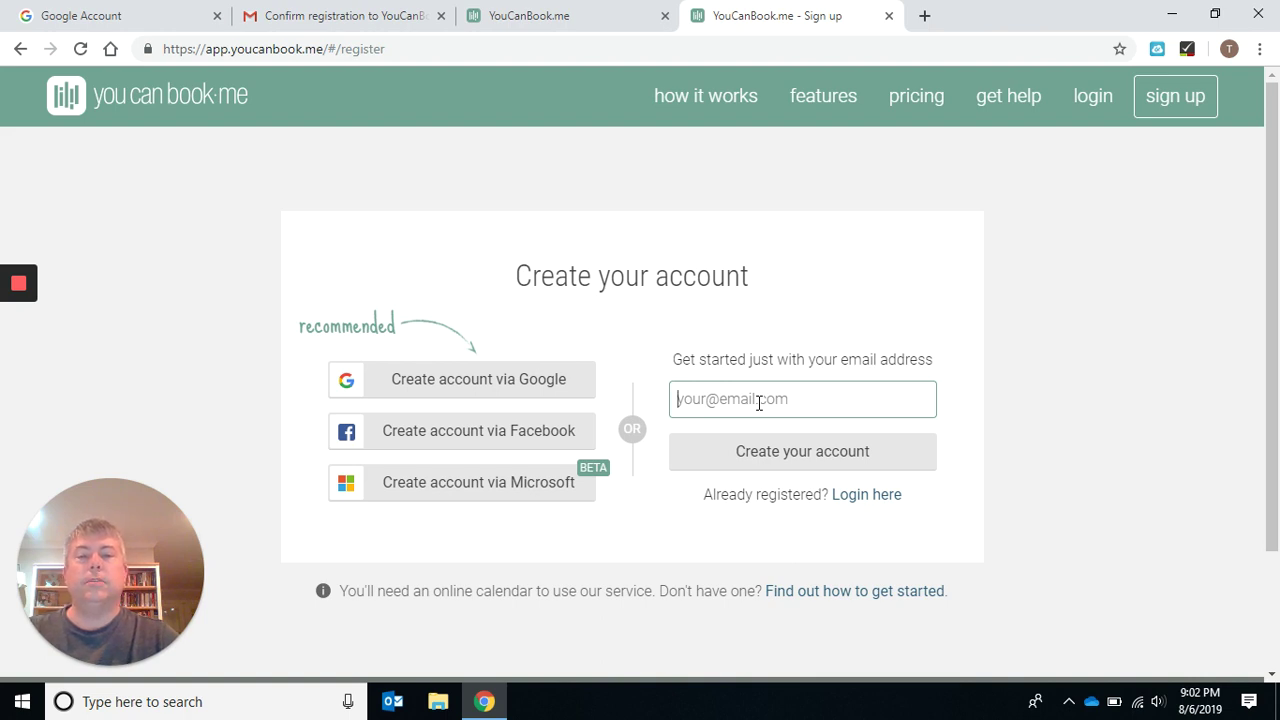
pyautogui.write('sample')
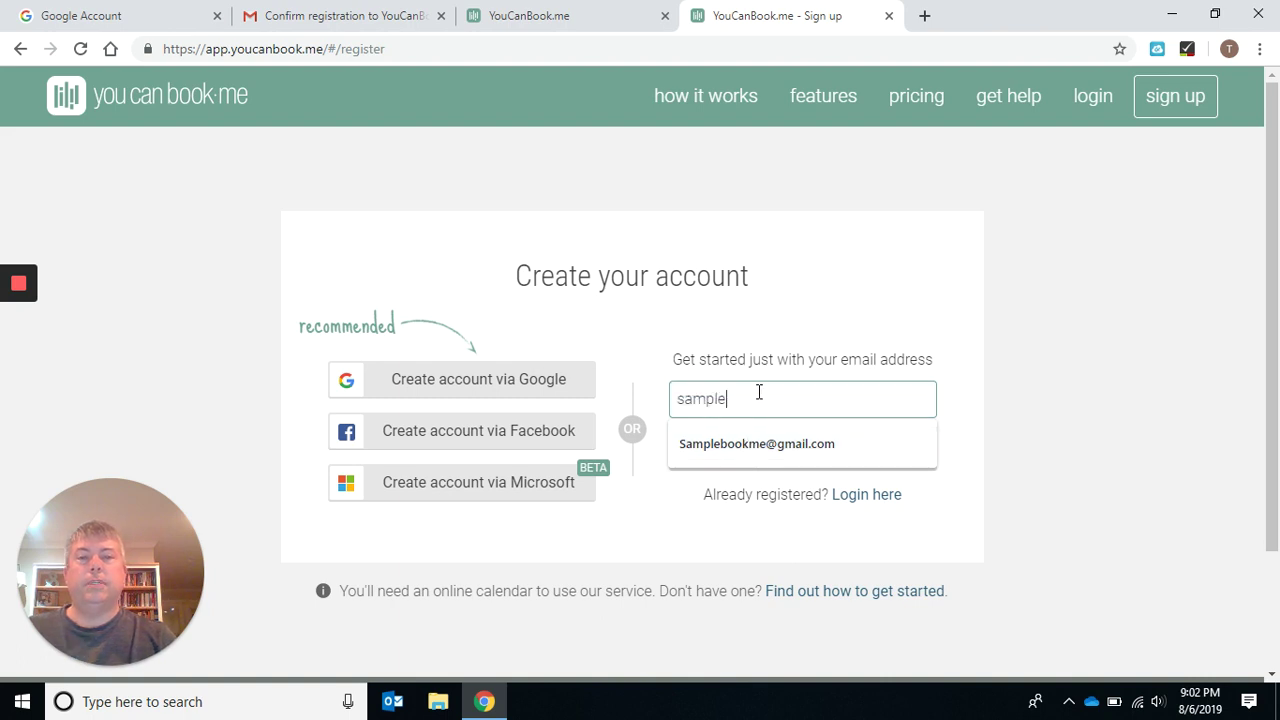
pyautogui.click(1016, 356)
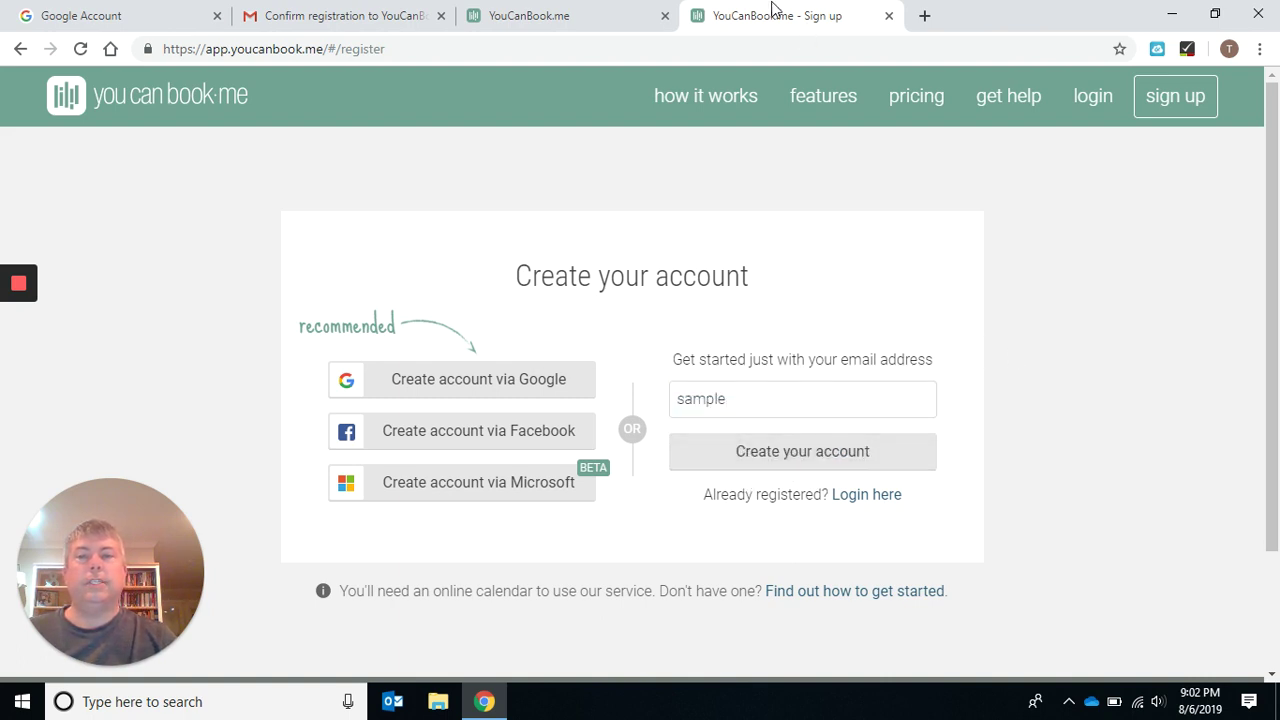
# Follow the 'finish the registration process' link in Gmail's Confirm registration email.
pyautogui.click(316, 22)
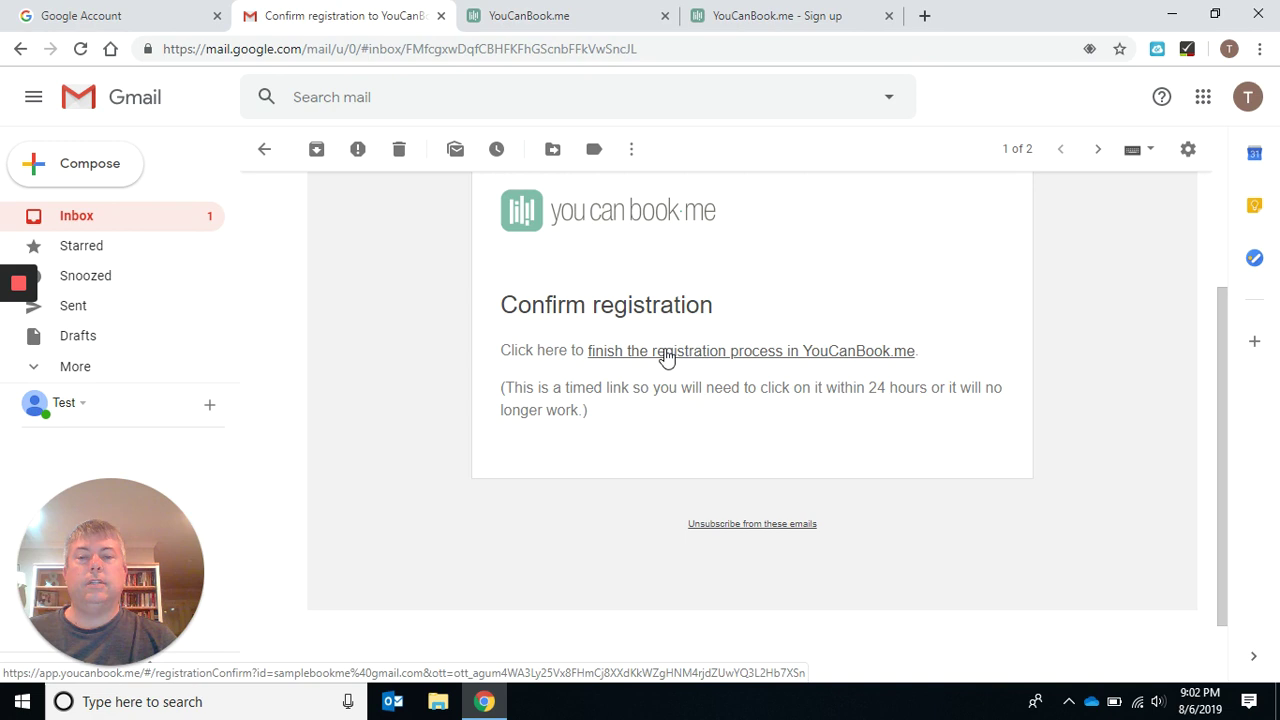
pyautogui.click(783, 352)
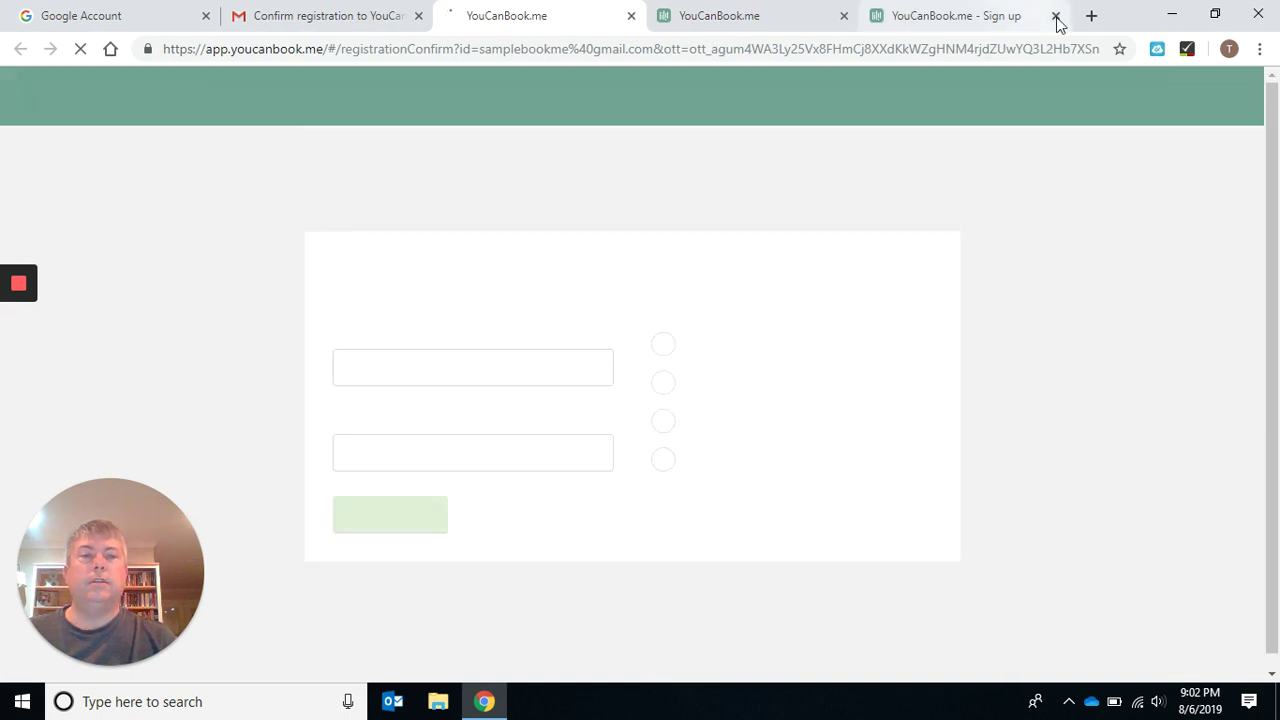
# Close the old sign-up tab, then enter and repeat the account password and save it.
pyautogui.click(1055, 16)
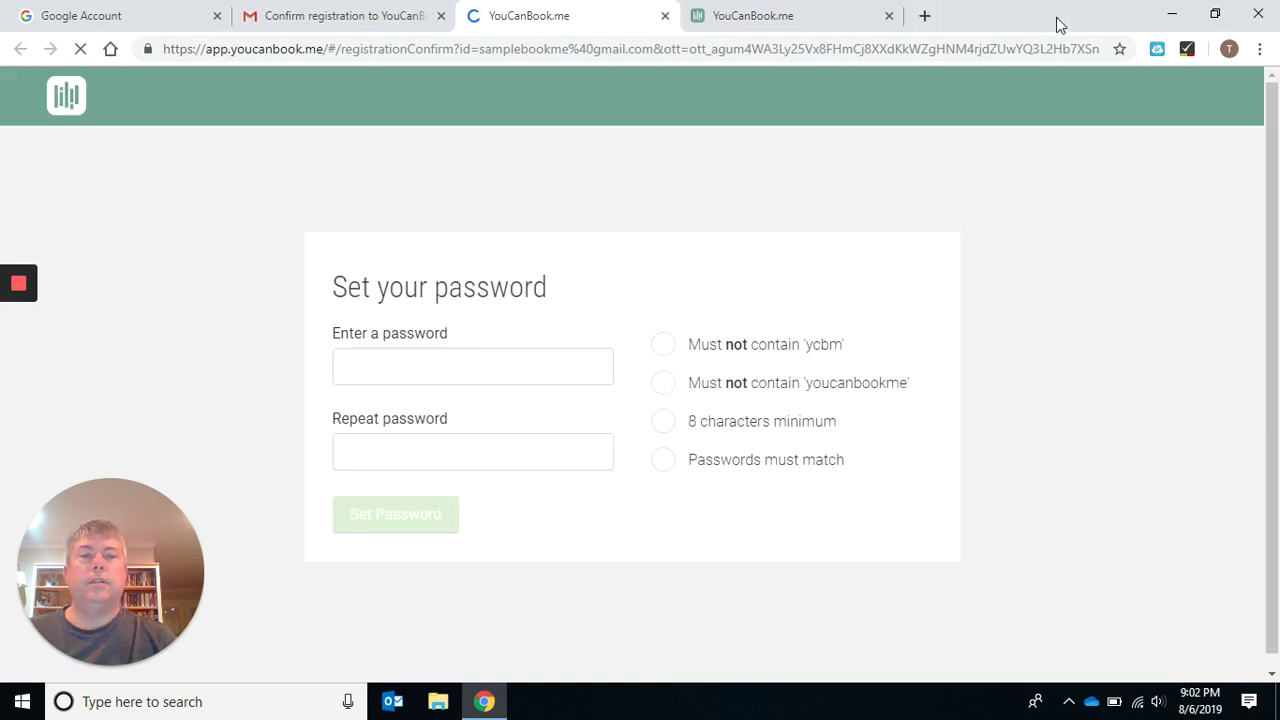
pyautogui.click(449, 371)
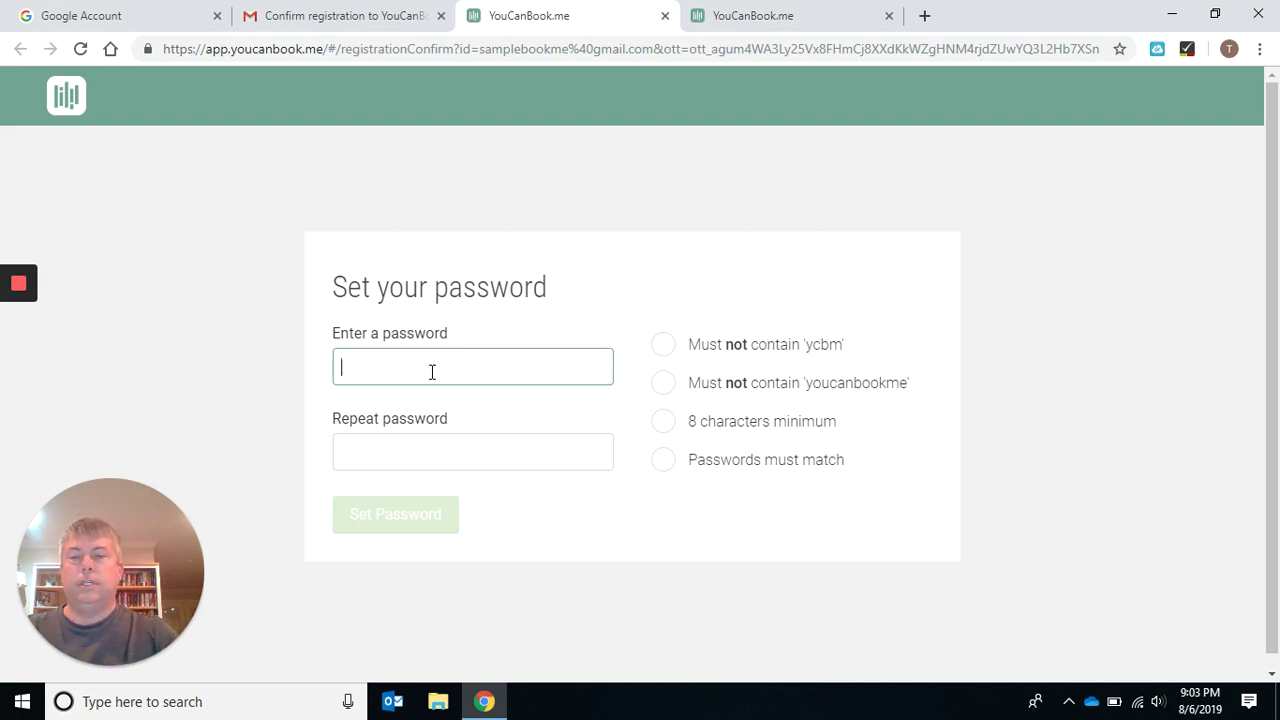
pyautogui.write('p')
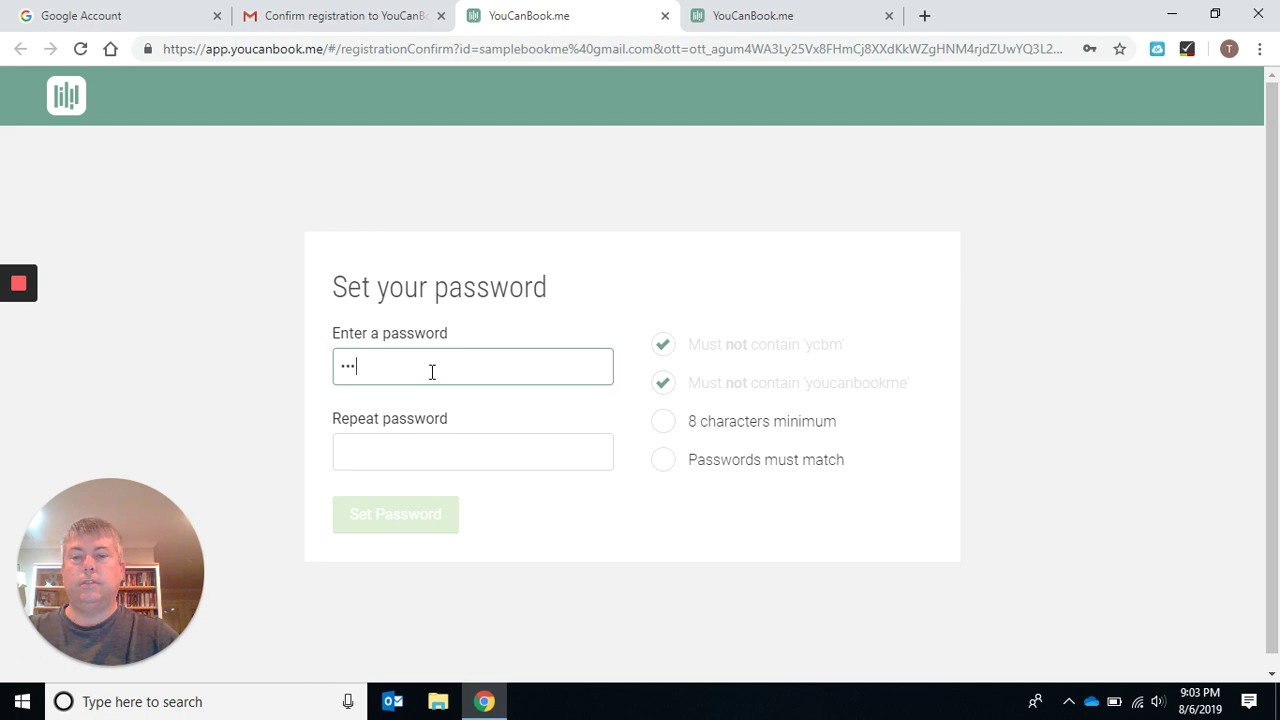
pyautogui.press('BackSpace')
pyautogui.press('BackSpace')
pyautogui.press('BackSpace')
pyautogui.write('p')
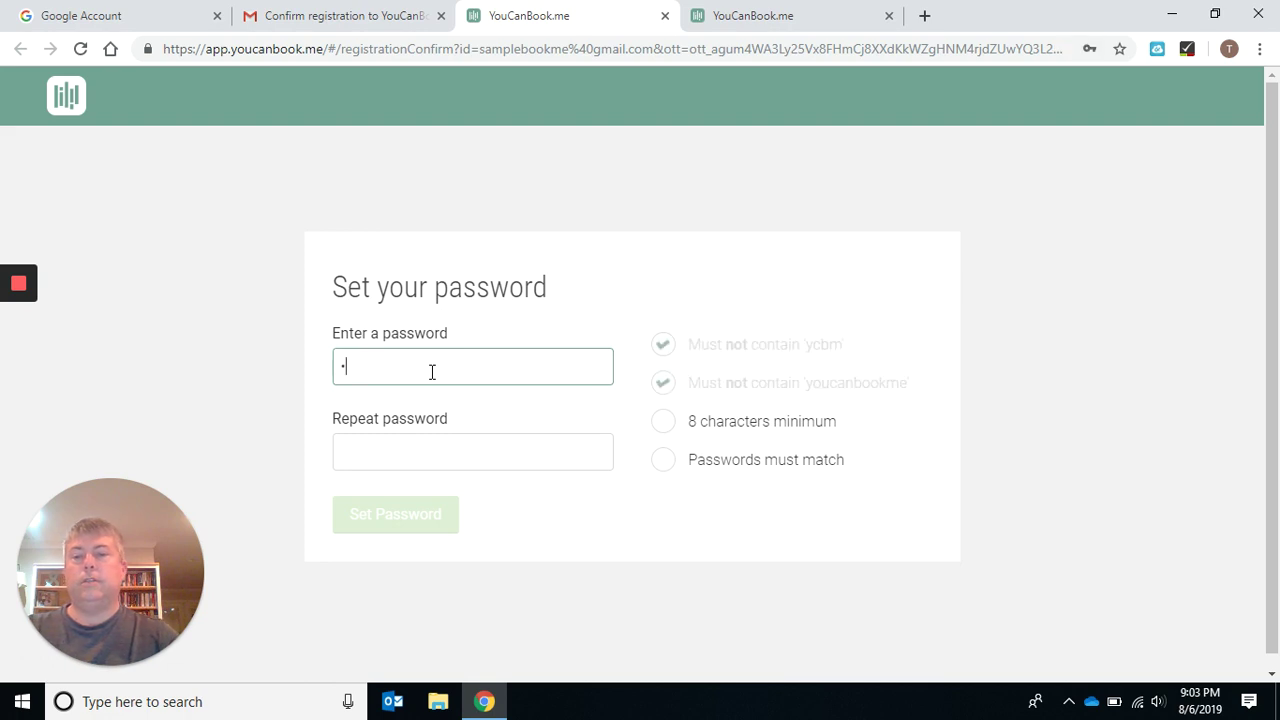
pyautogui.write('asswo')
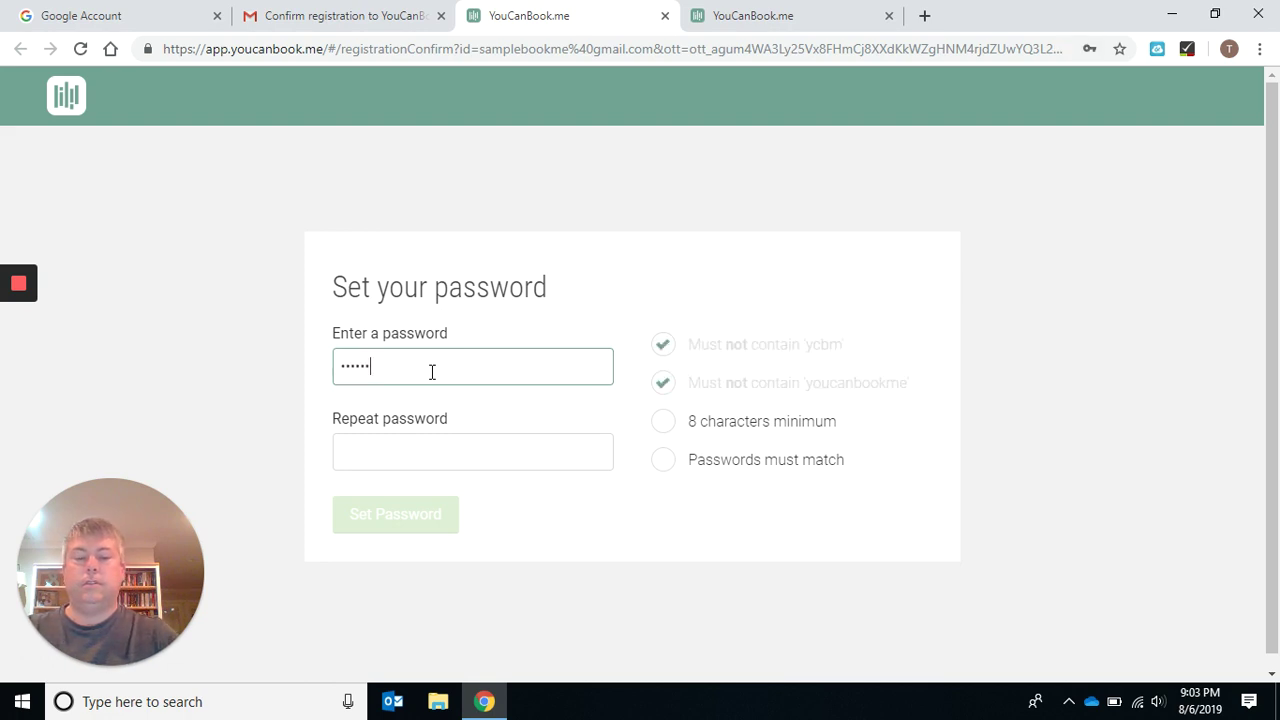
pyautogui.write('rd')
pyautogui.press('Tab')
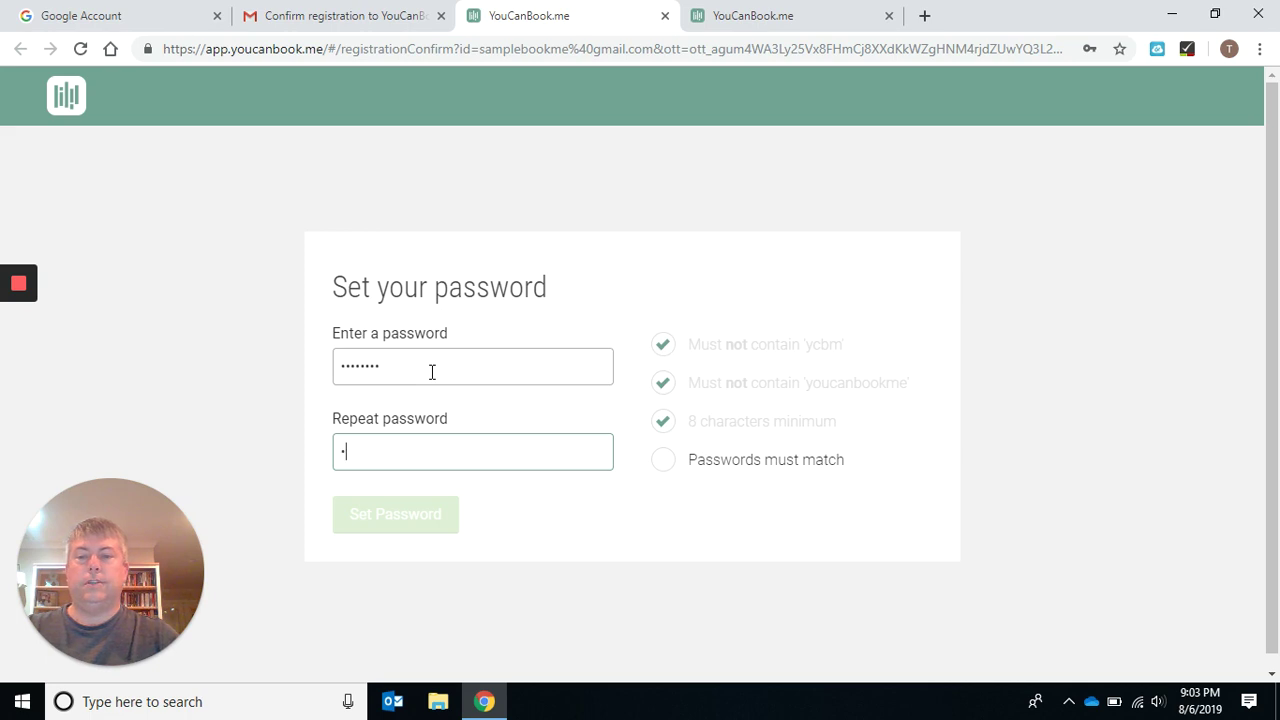
pyautogui.write('passwor')
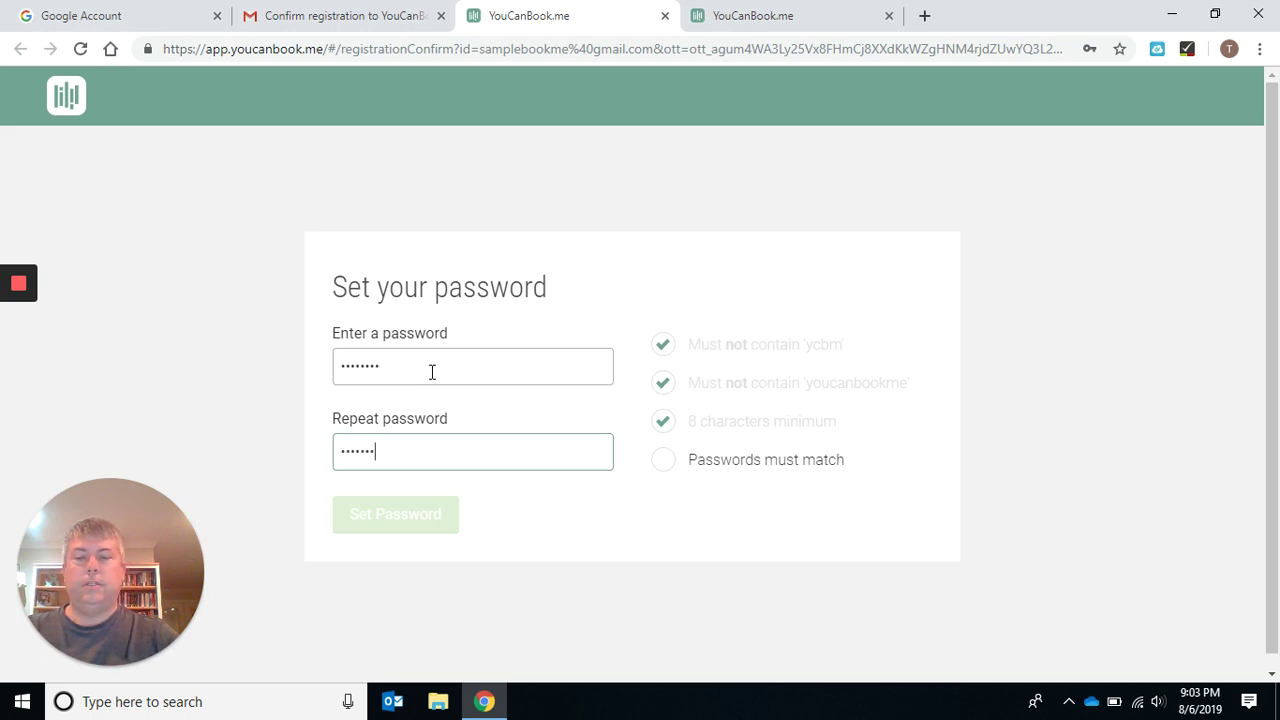
pyautogui.write('d')
pyautogui.press('BackSpace')
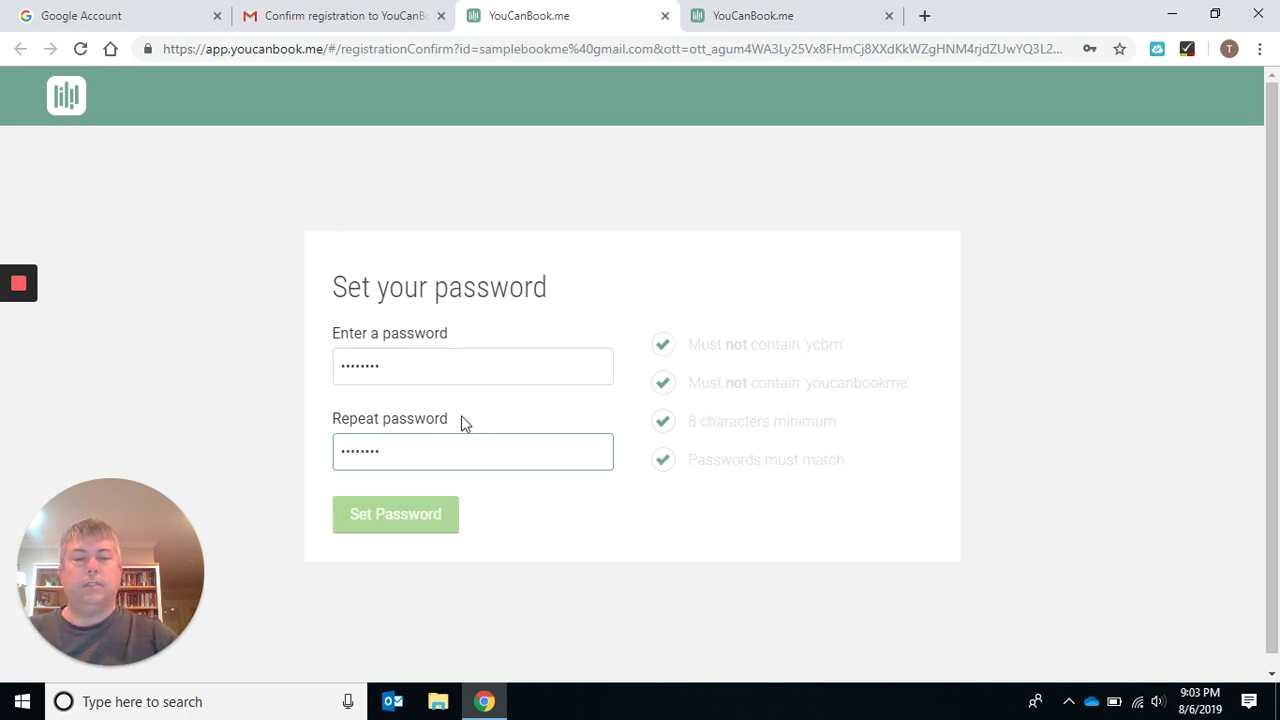
pyautogui.write('d')
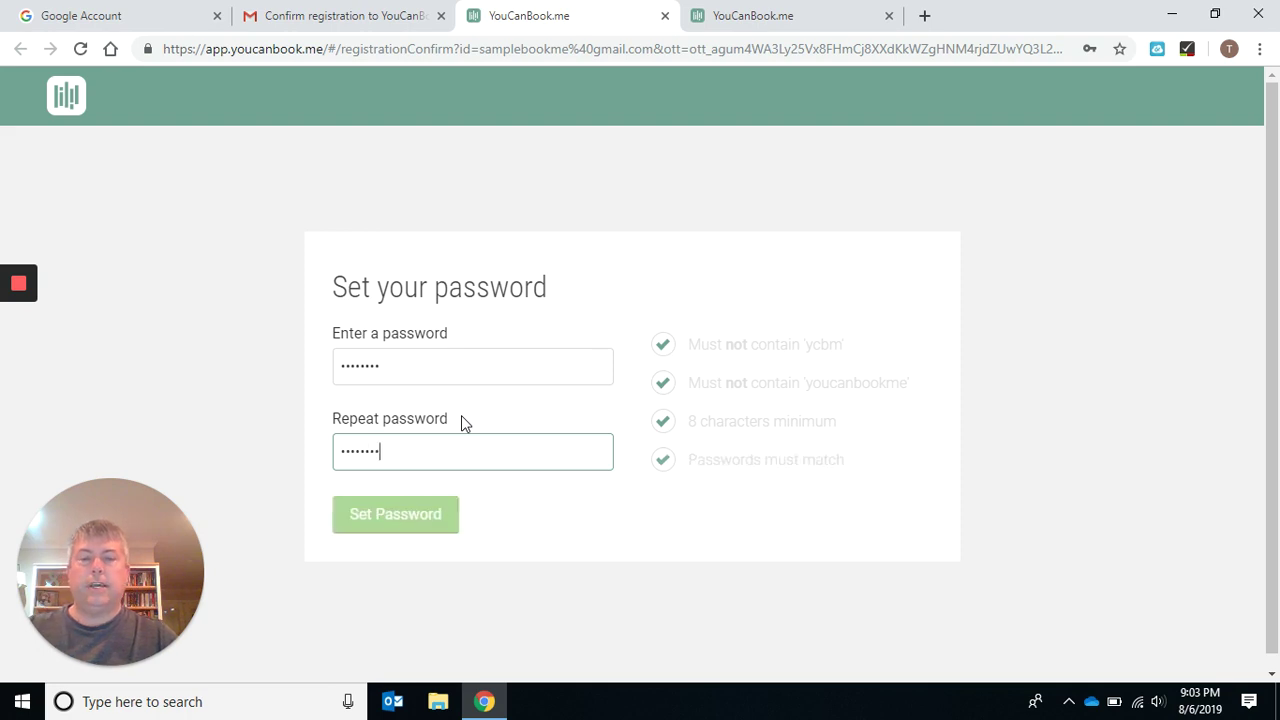
pyautogui.click(404, 519)
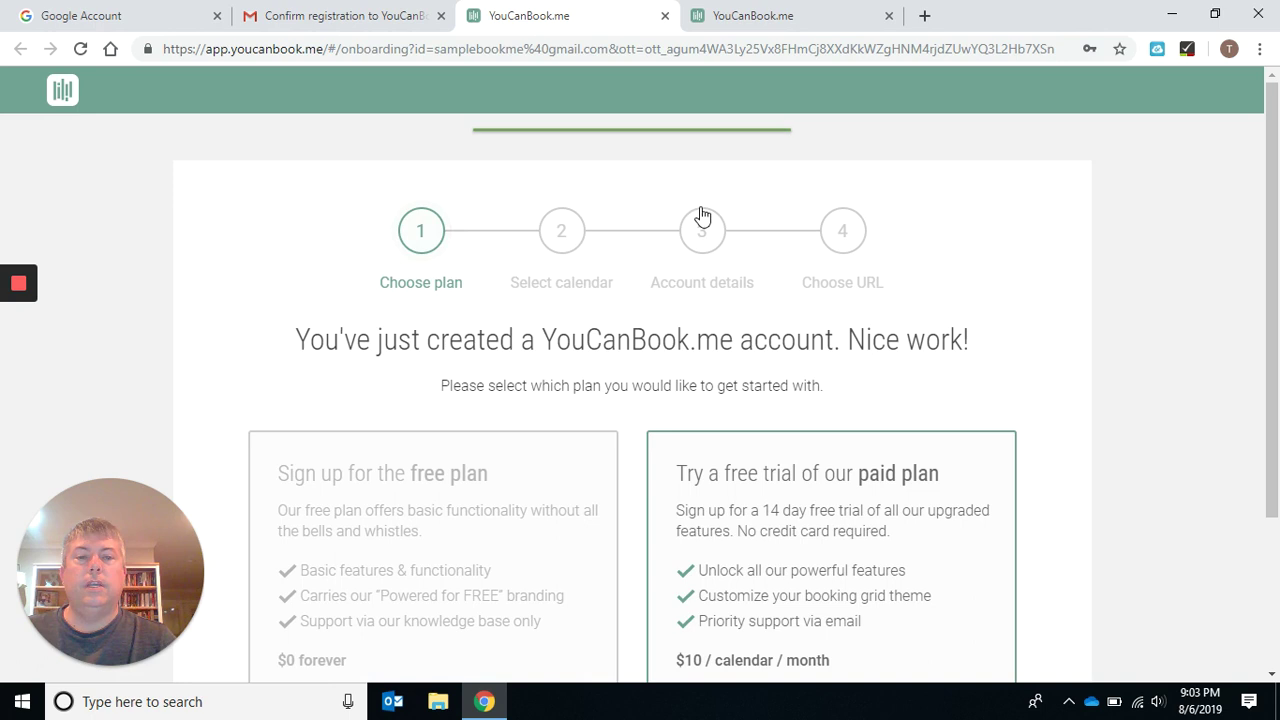
# Choose the free plan and continue to the calendar connection step.
pyautogui.scroll(-1, 775, 378)
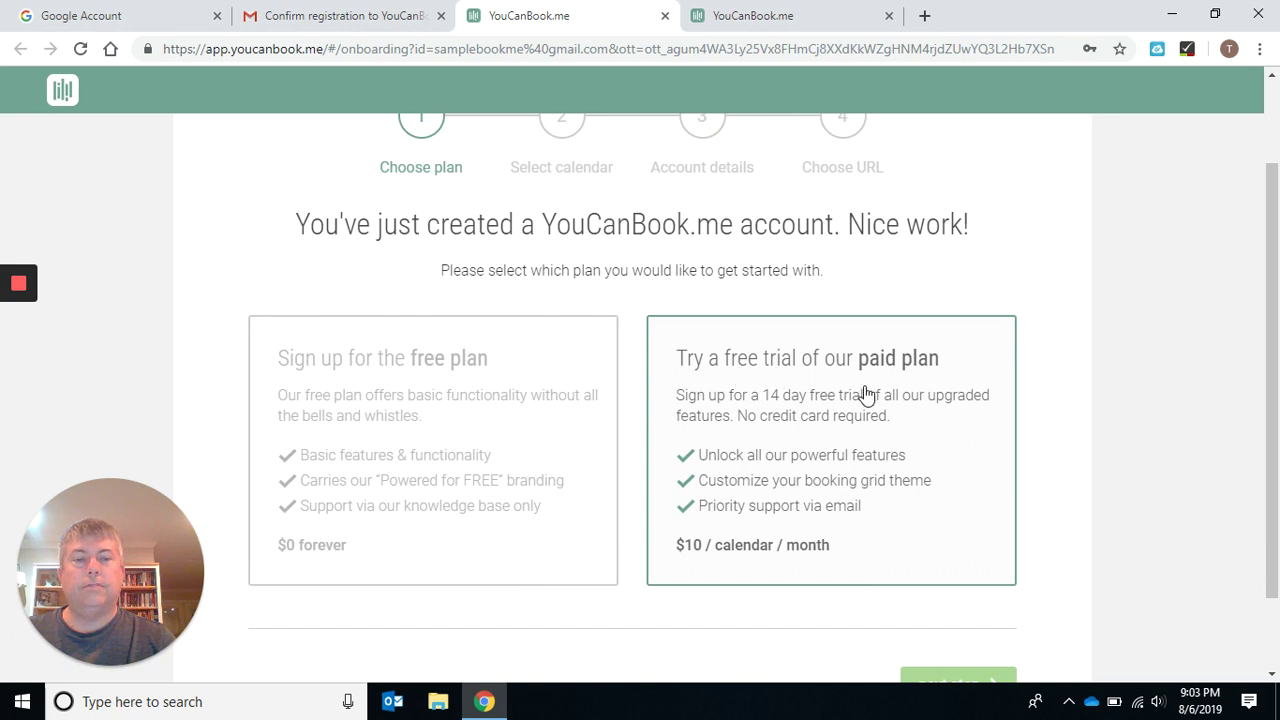
pyautogui.click(415, 420)
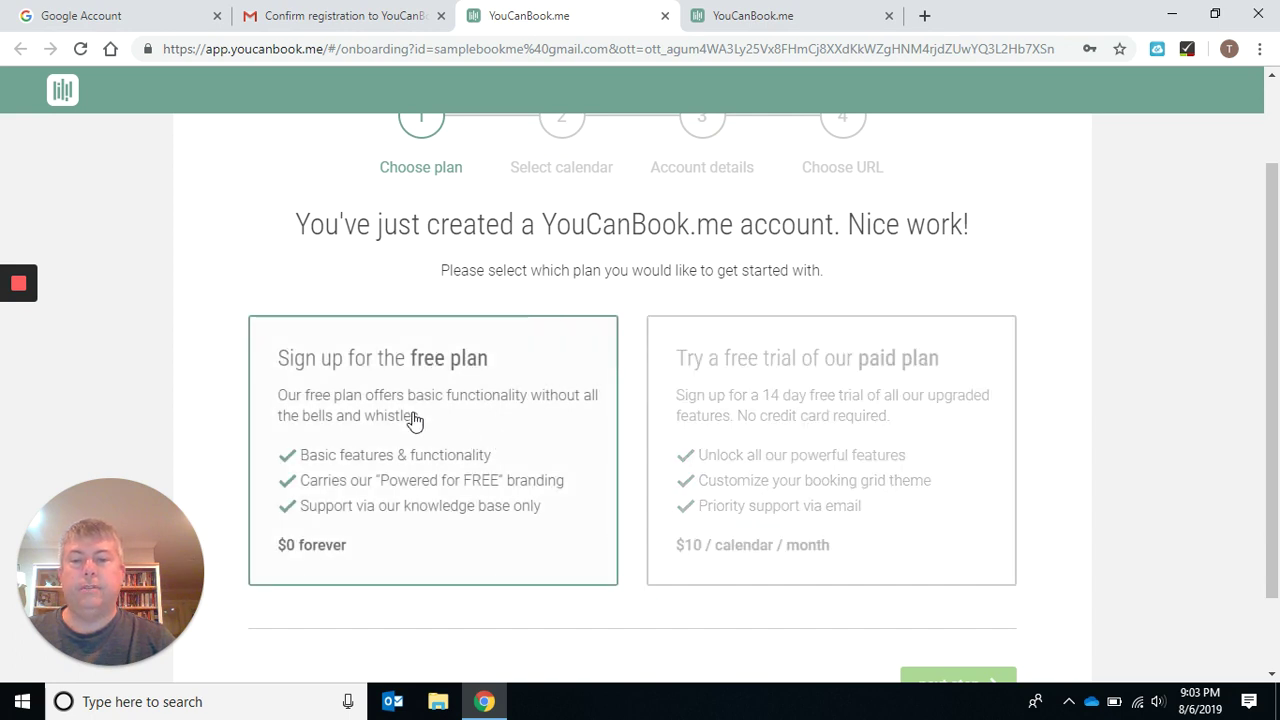
pyautogui.scroll(-1, 557, 438)
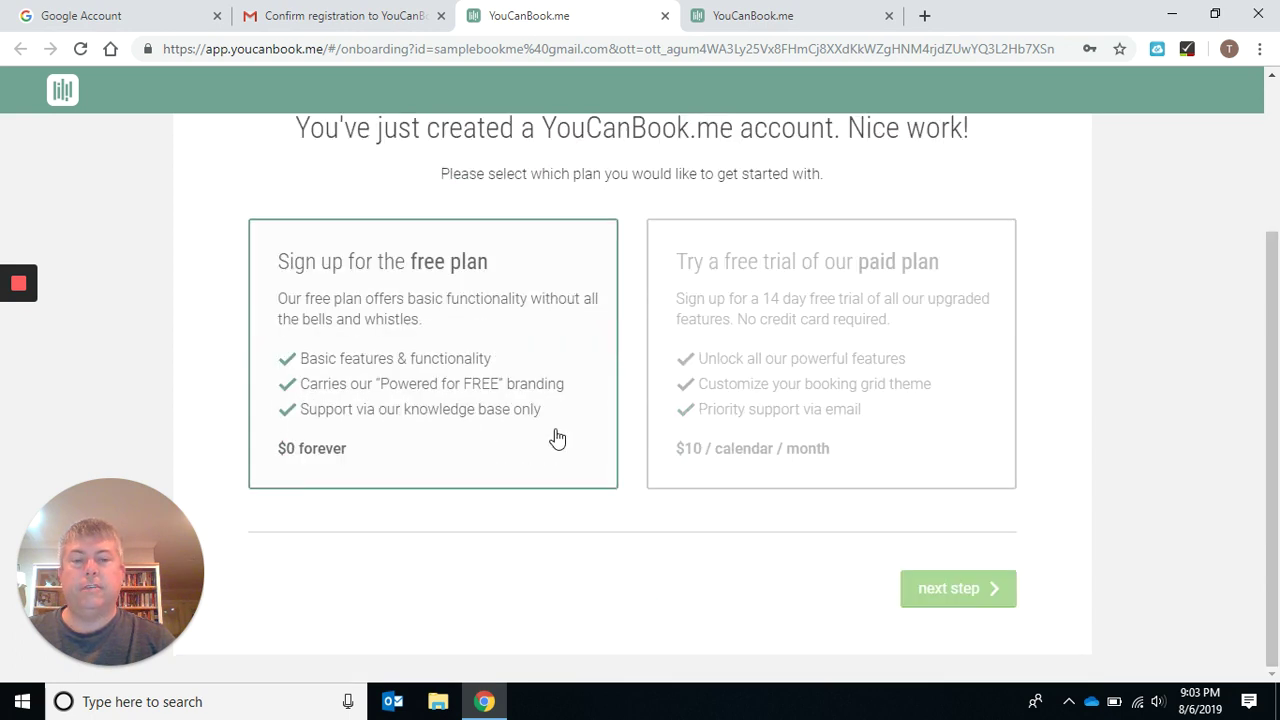
pyautogui.click(950, 598)
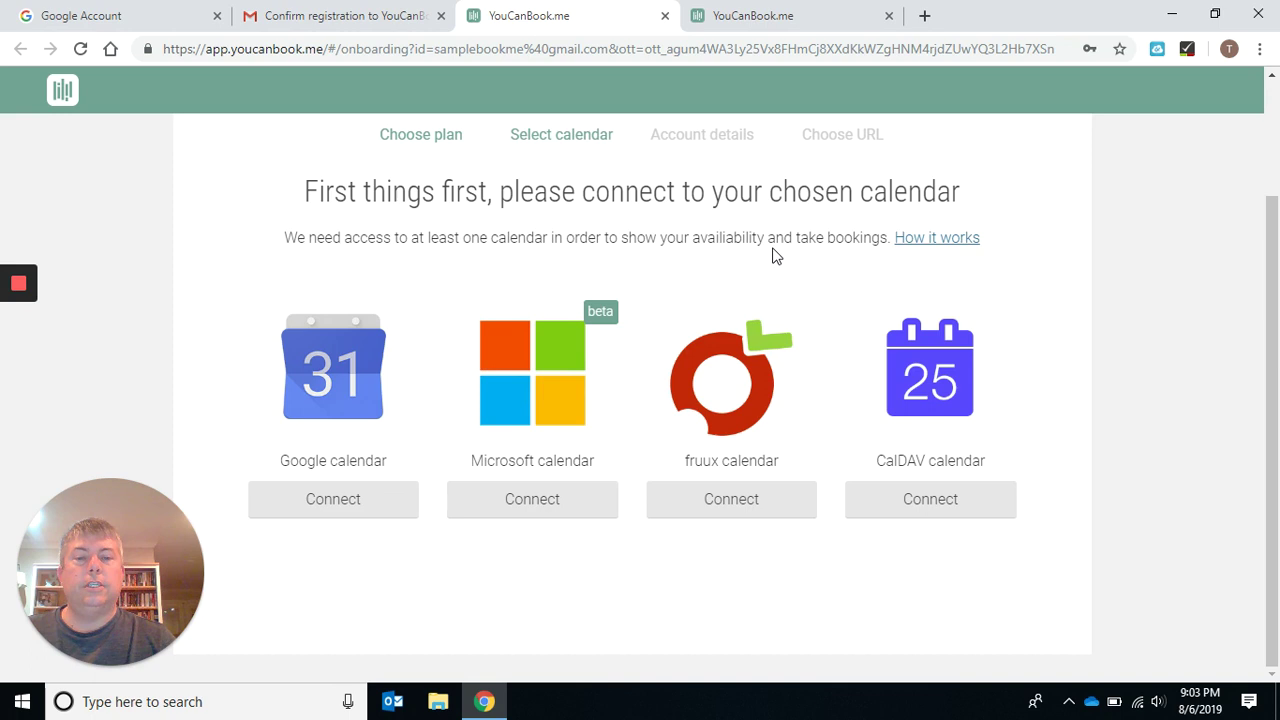
# Start connecting a Google calendar to YouCanBook.me.
pyautogui.scroll(1, 640, 332)
pyautogui.scroll(3, 640, 332)
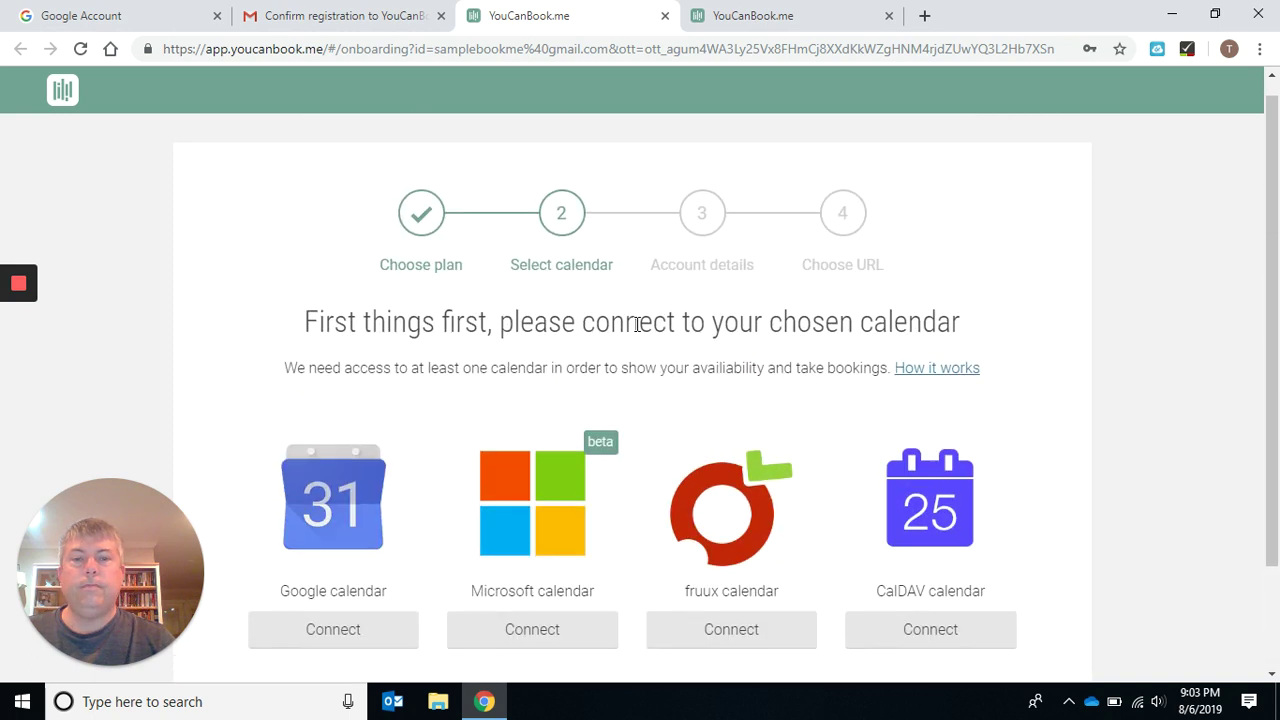
pyautogui.scroll(-3, 637, 324)
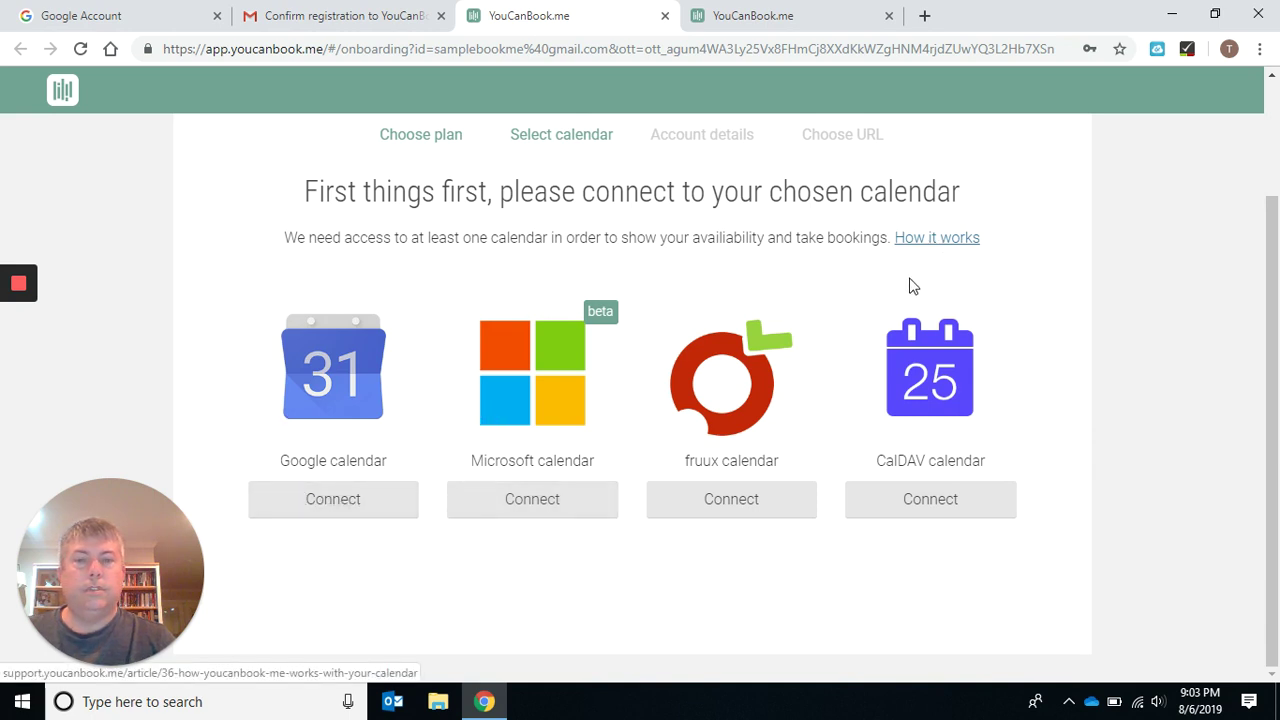
pyautogui.scroll(1, 909, 300)
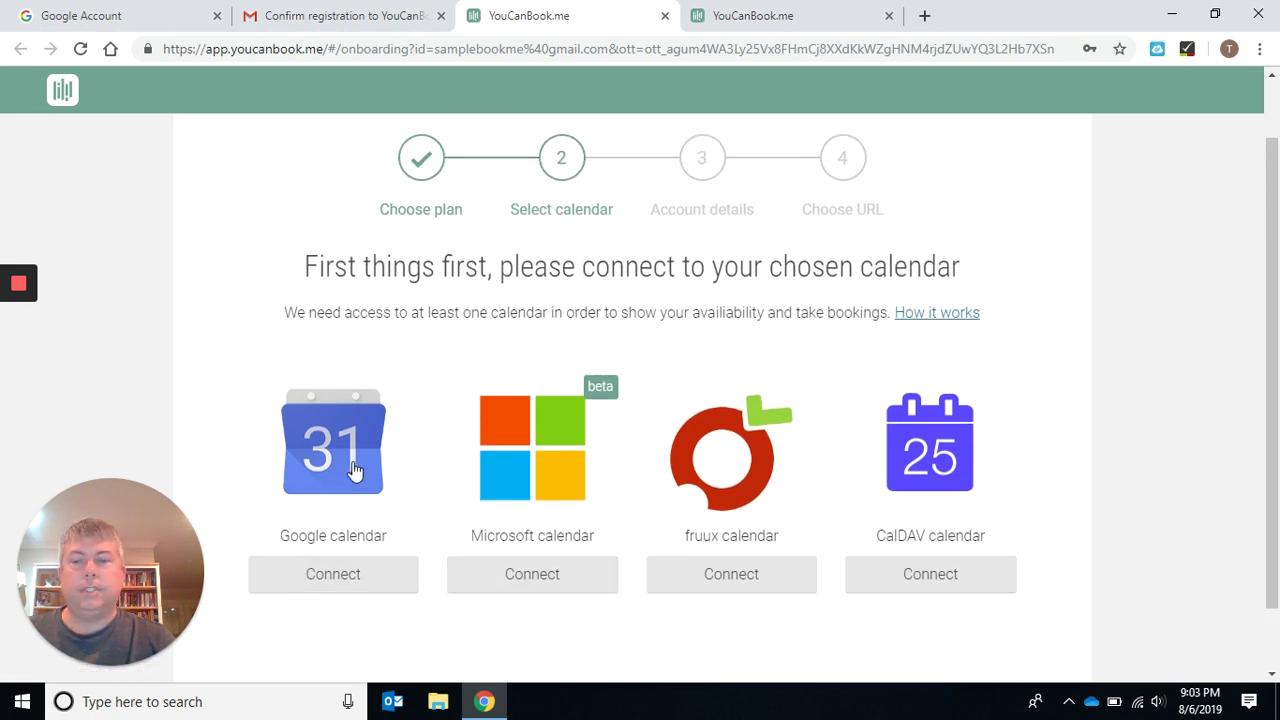
pyautogui.click(358, 582)
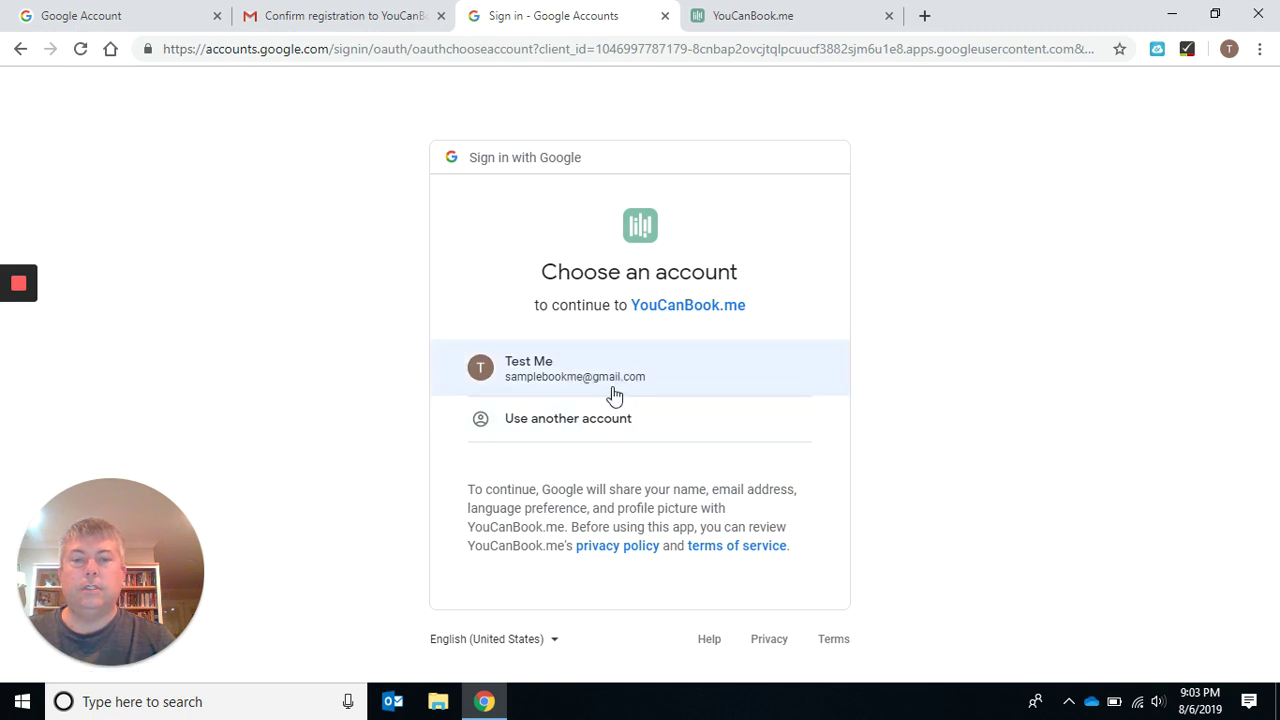
# Pick the existing Google account and allow YouCanBook.me access to its calendars.
pyautogui.click(536, 372)
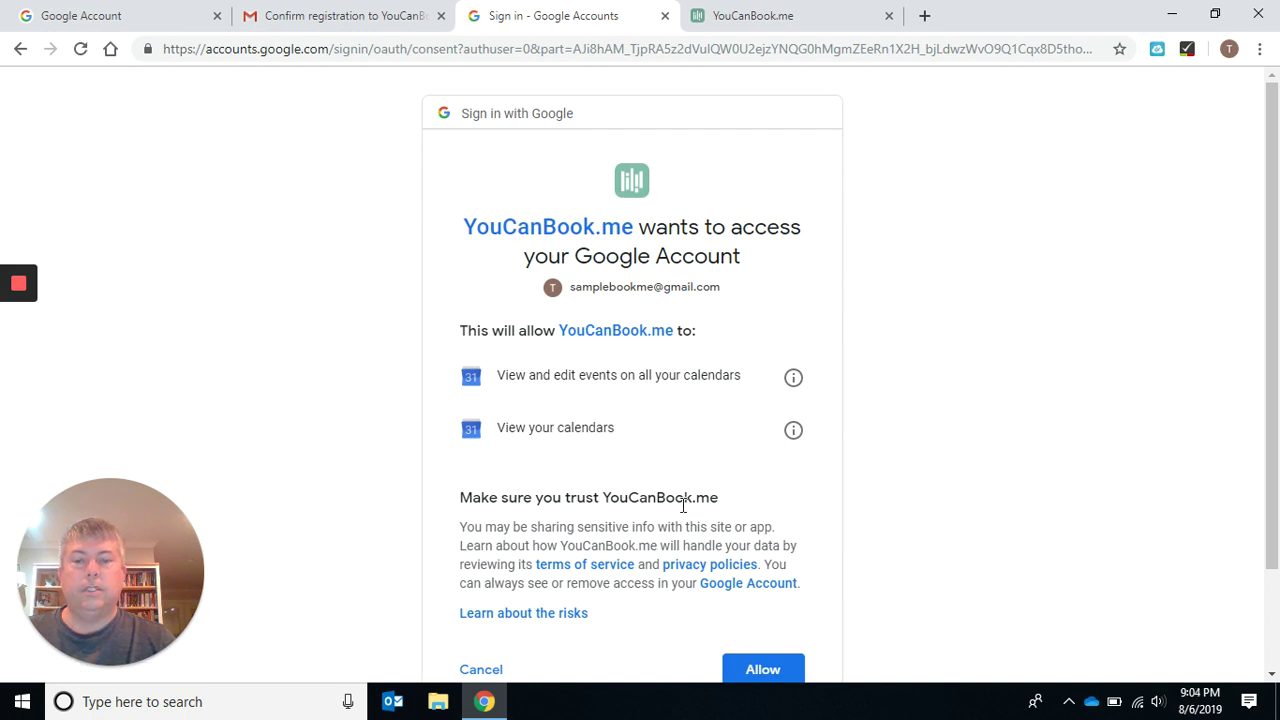
pyautogui.click(743, 675)
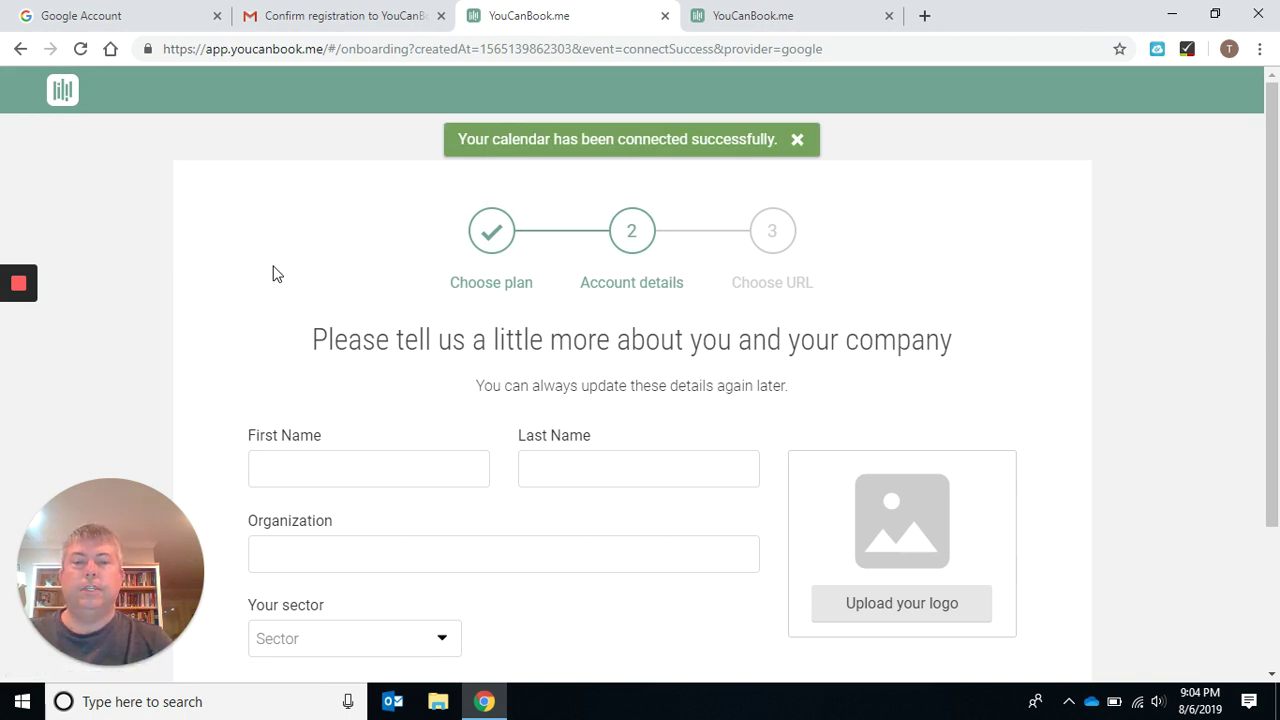
# Enter the first and last name and the organization 'Cash Enterprises'.
pyautogui.click(311, 477)
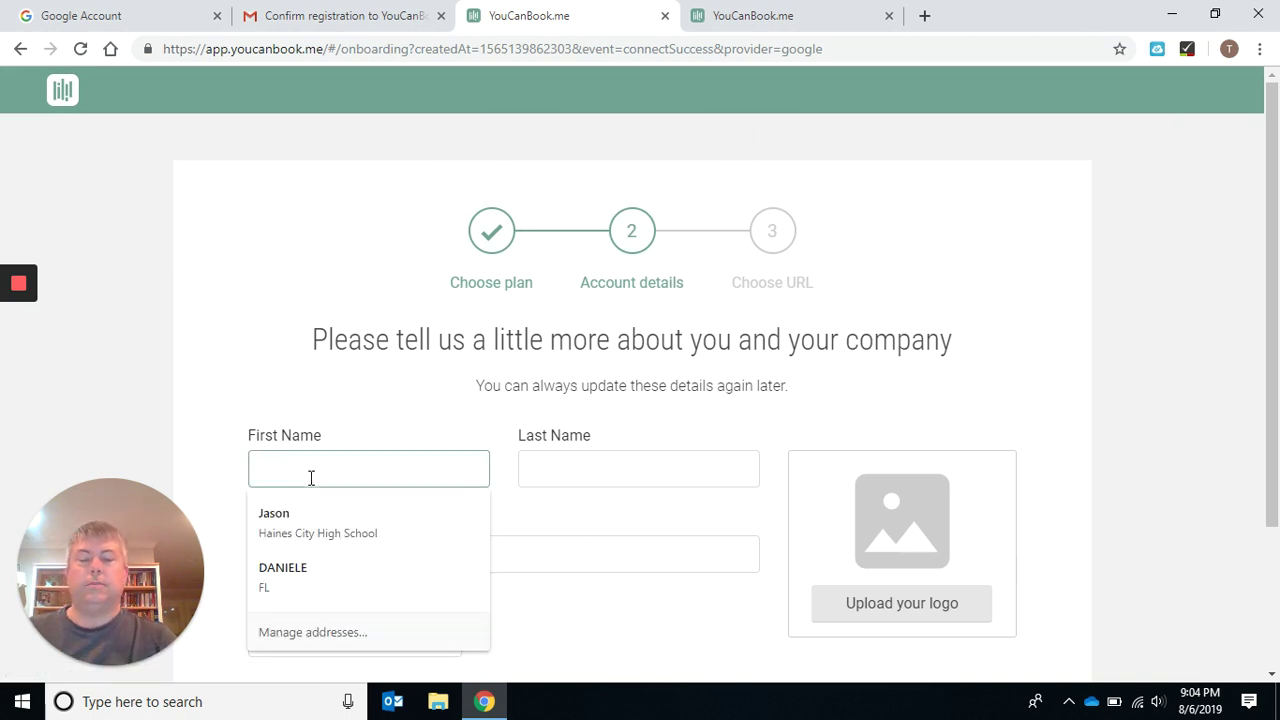
pyautogui.write('John')
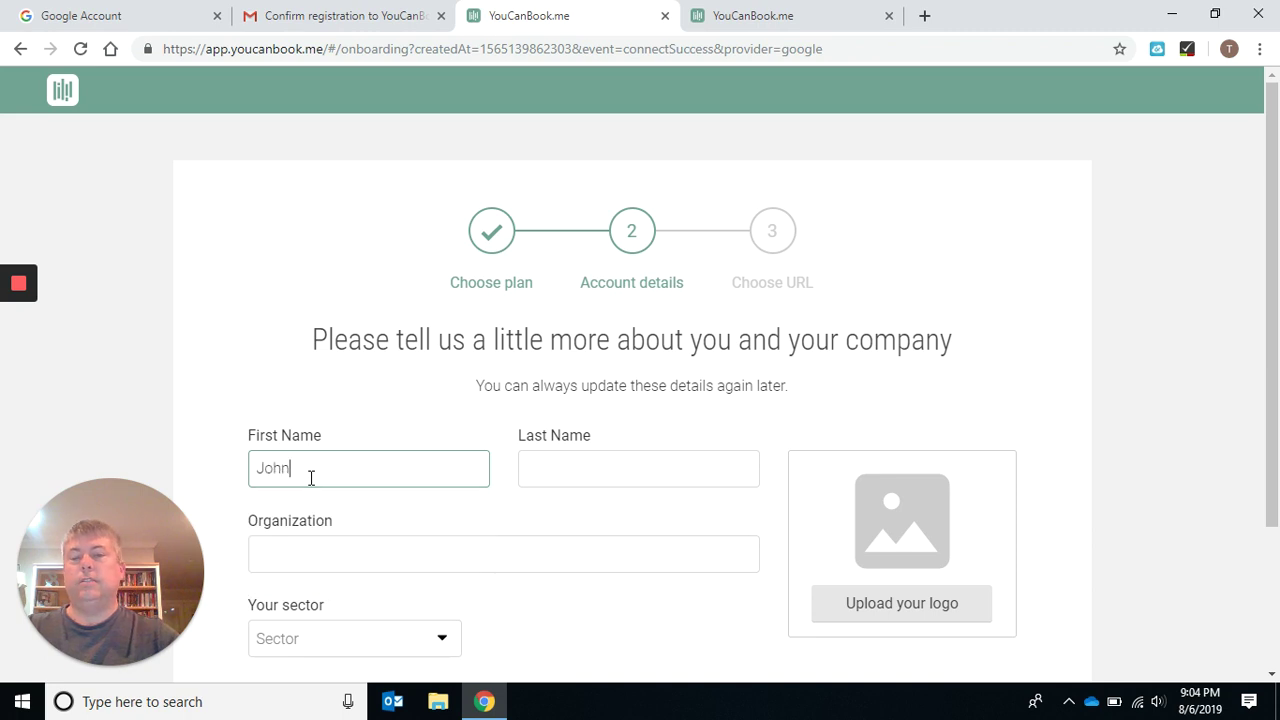
pyautogui.press('Tab')
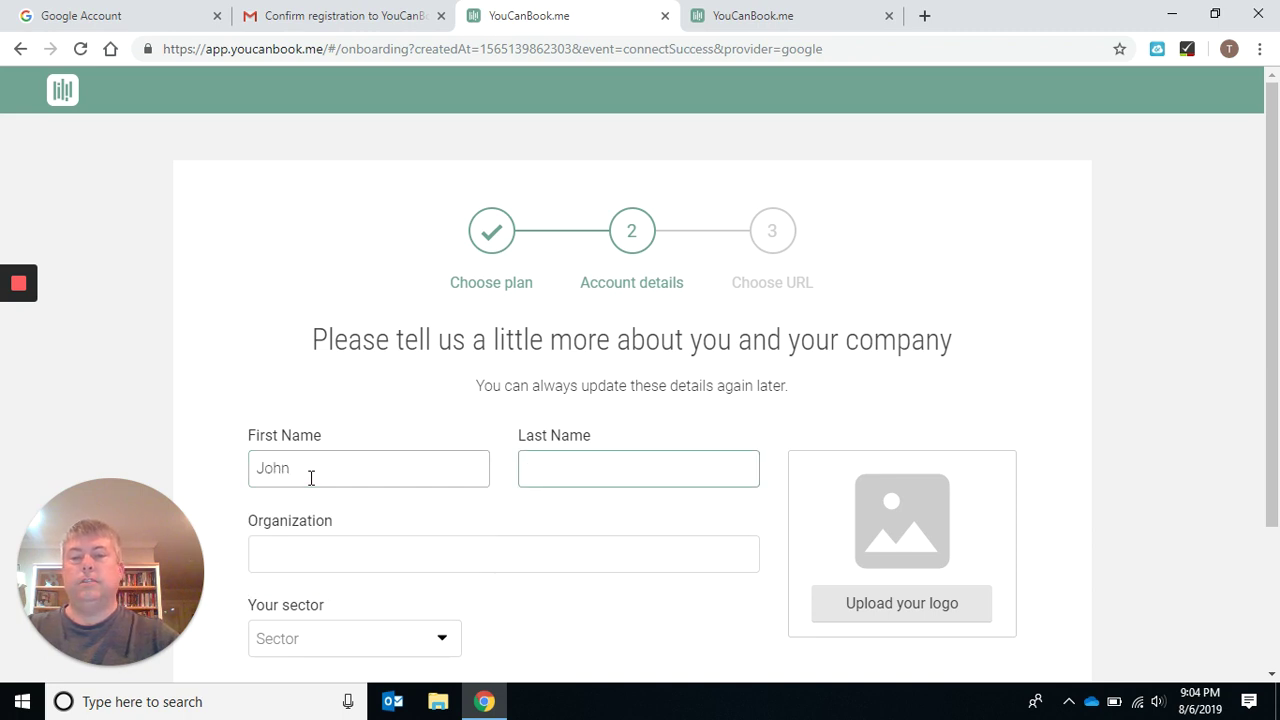
pyautogui.click(311, 477)
pyautogui.write('ny')
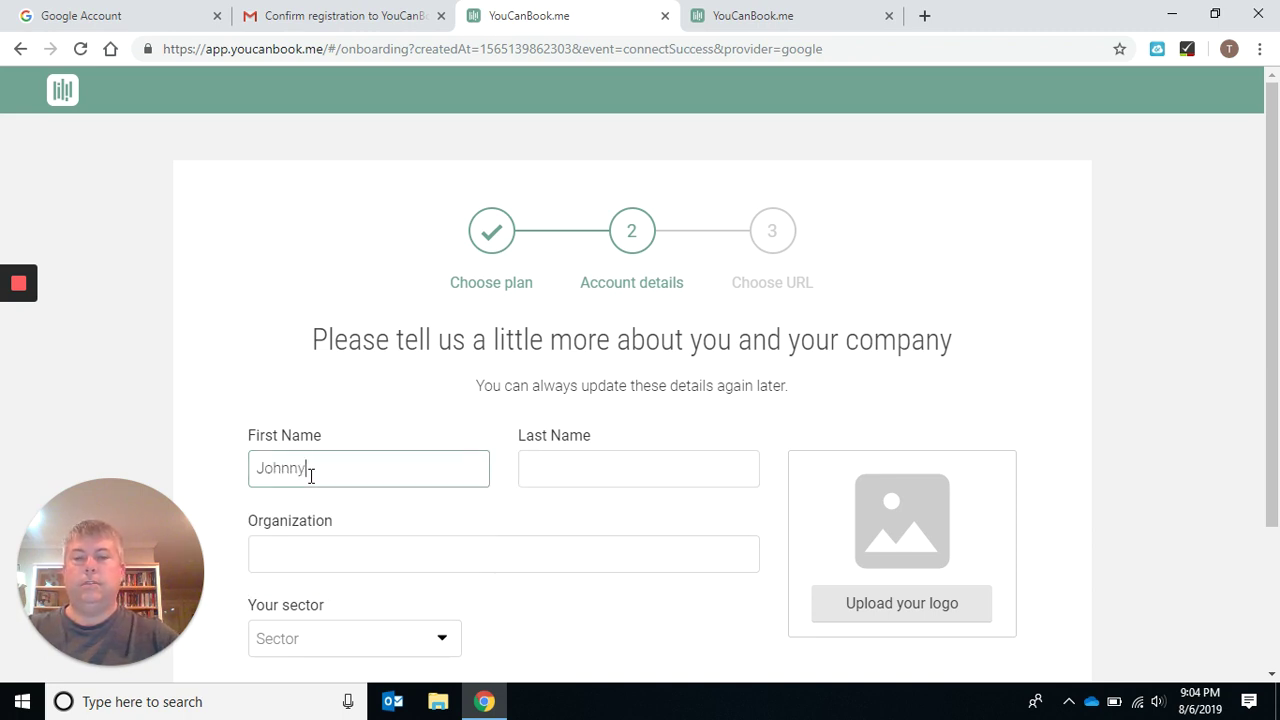
pyautogui.press('Tab')
pyautogui.write('Cash')
pyautogui.press('Tab')
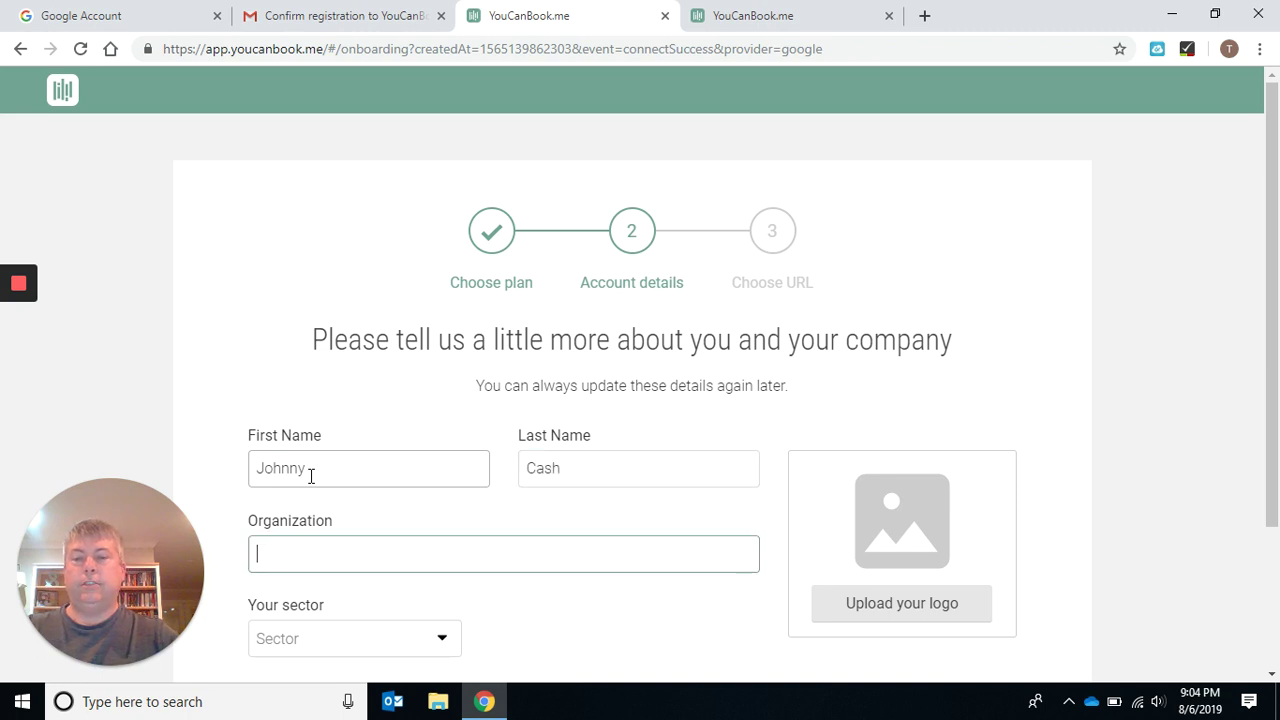
pyautogui.write('Cash')
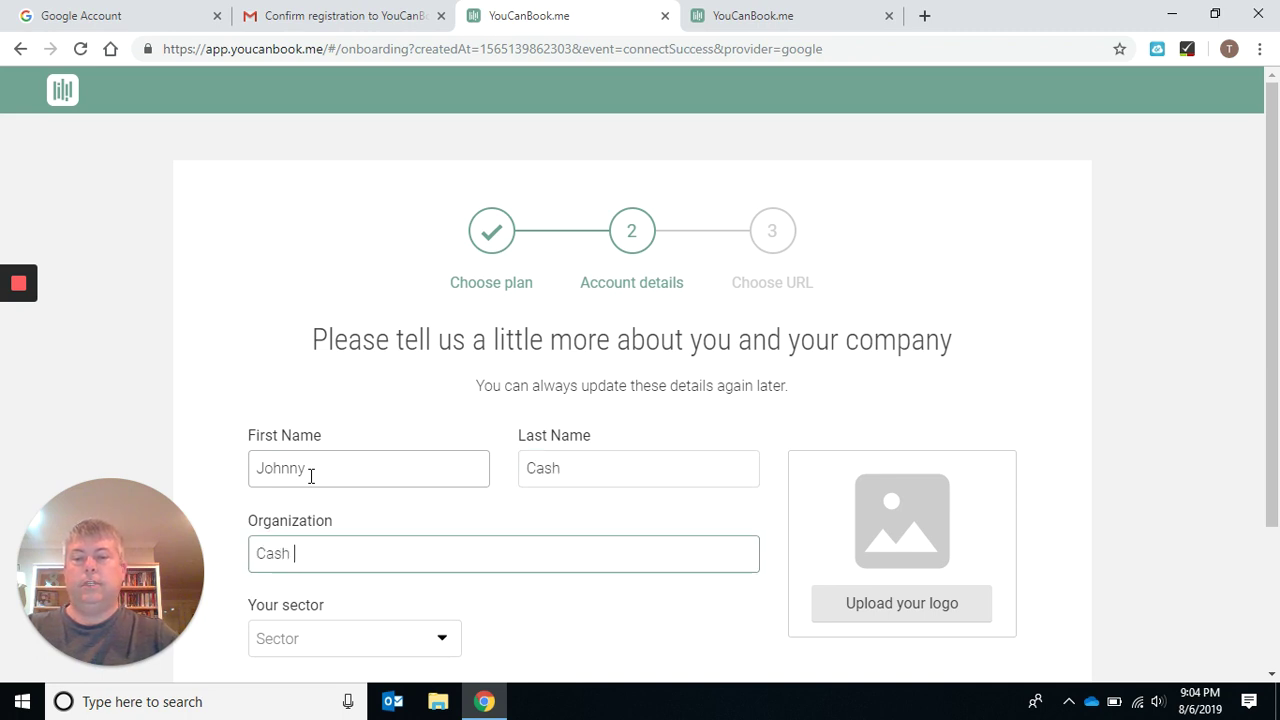
pyautogui.write(' Enterprisese')
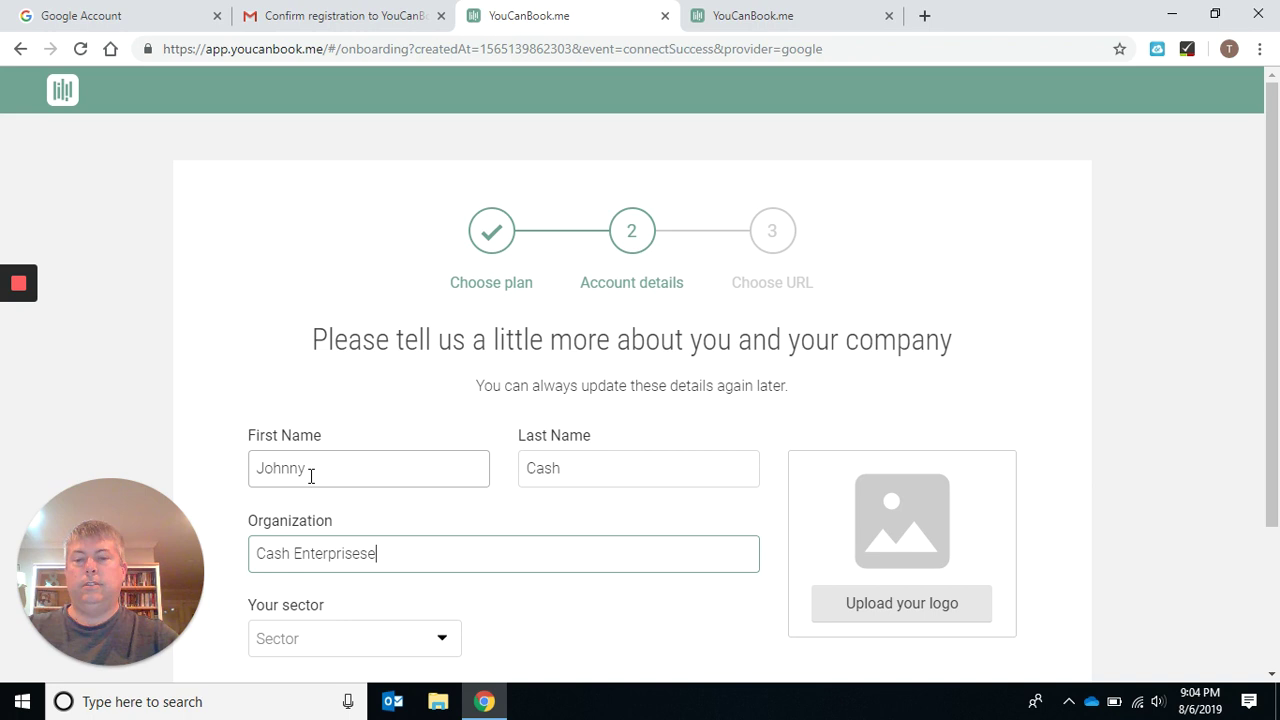
pyautogui.scroll(-1, 311, 476)
pyautogui.press('BackSpace')
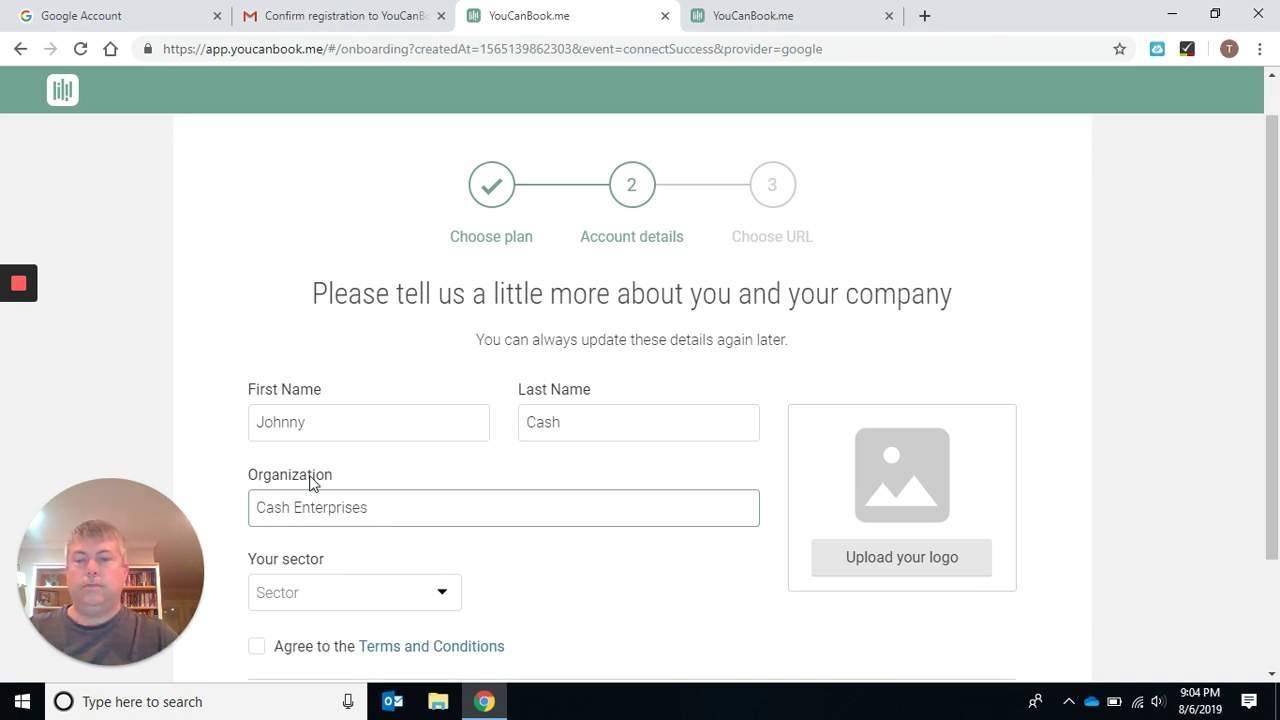
# Choose Business Development as the sector, accept the Terms, and continue to the URL step.
pyautogui.scroll(-1, 311, 482)
pyautogui.click(314, 478)
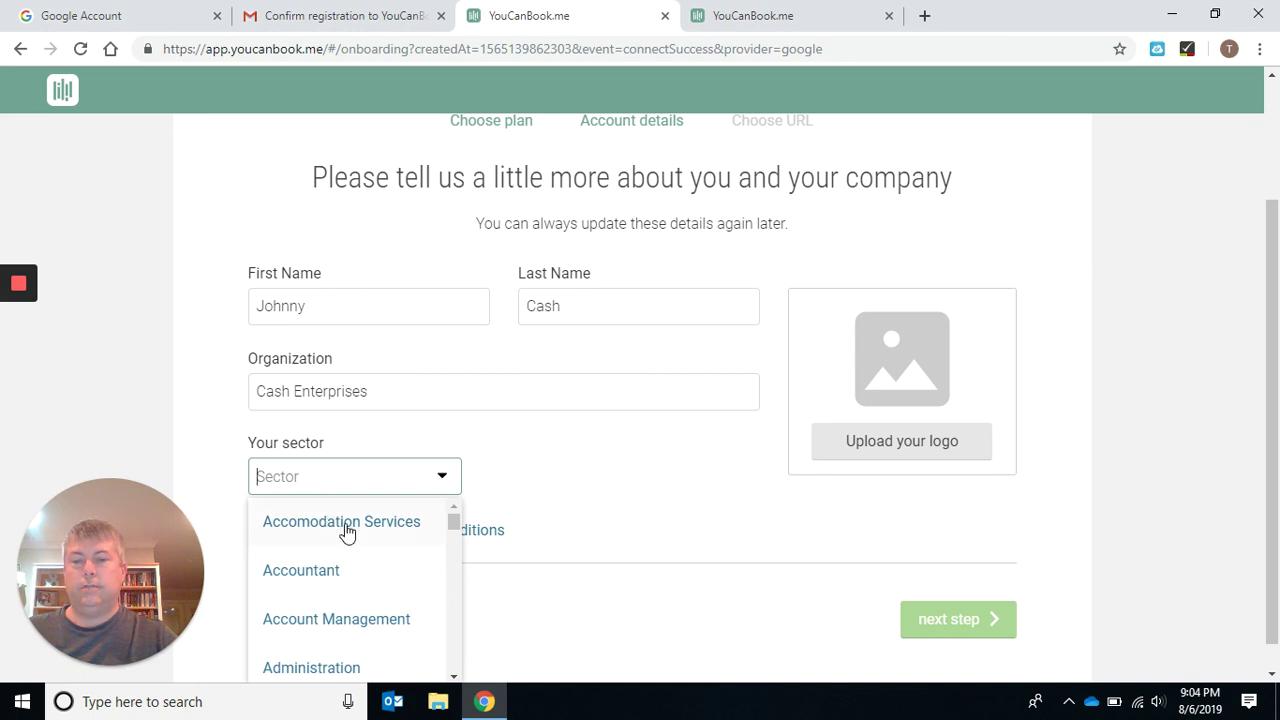
pyautogui.scroll(-2, 352, 628)
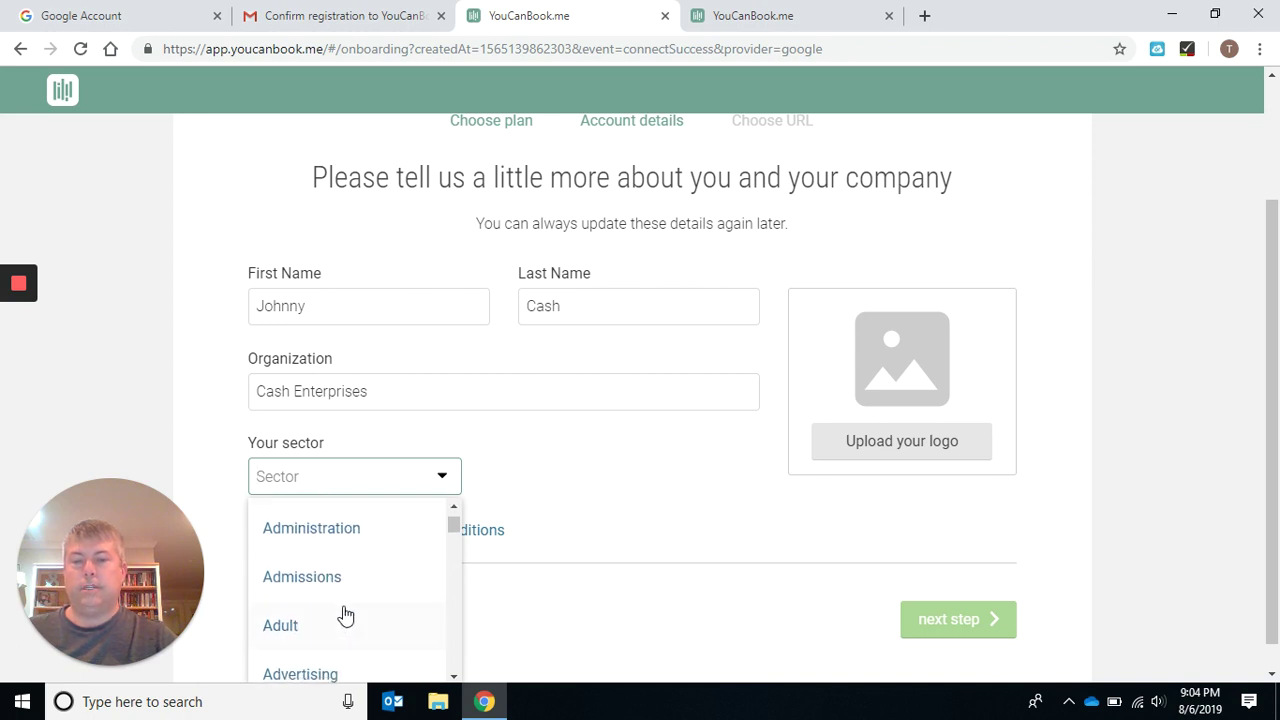
pyautogui.scroll(-3, 326, 591)
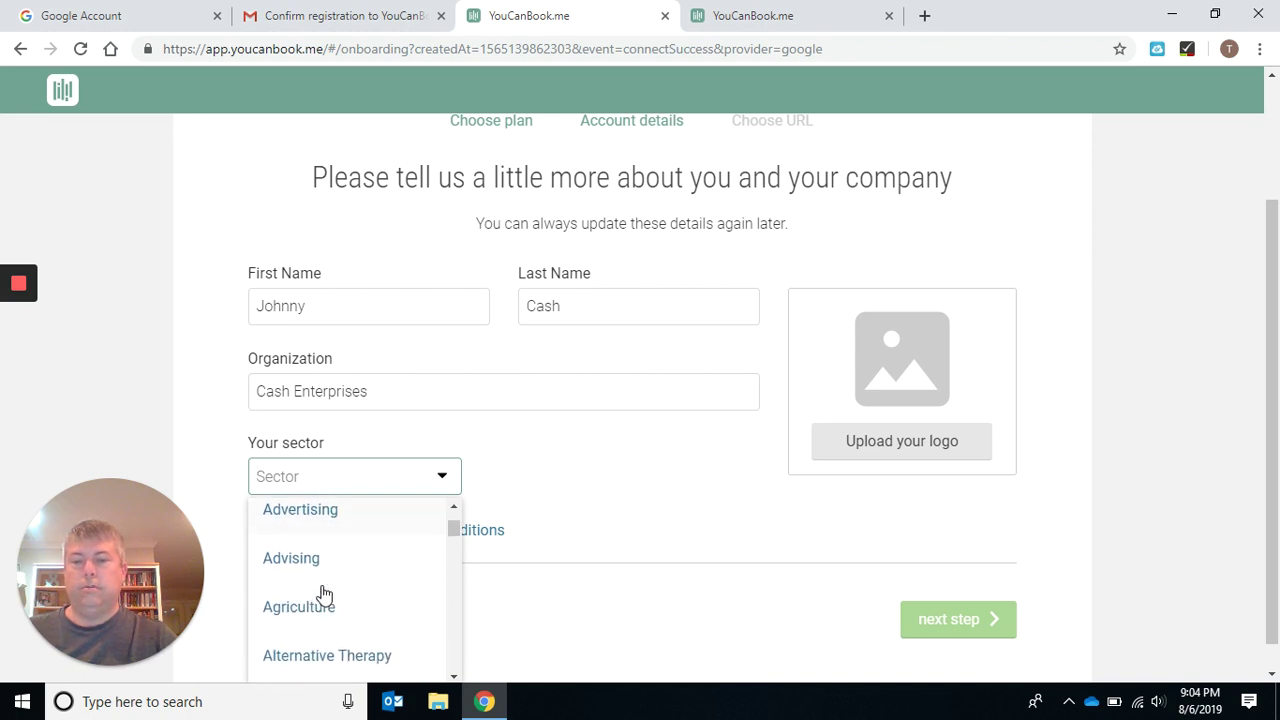
pyautogui.scroll(-3, 324, 595)
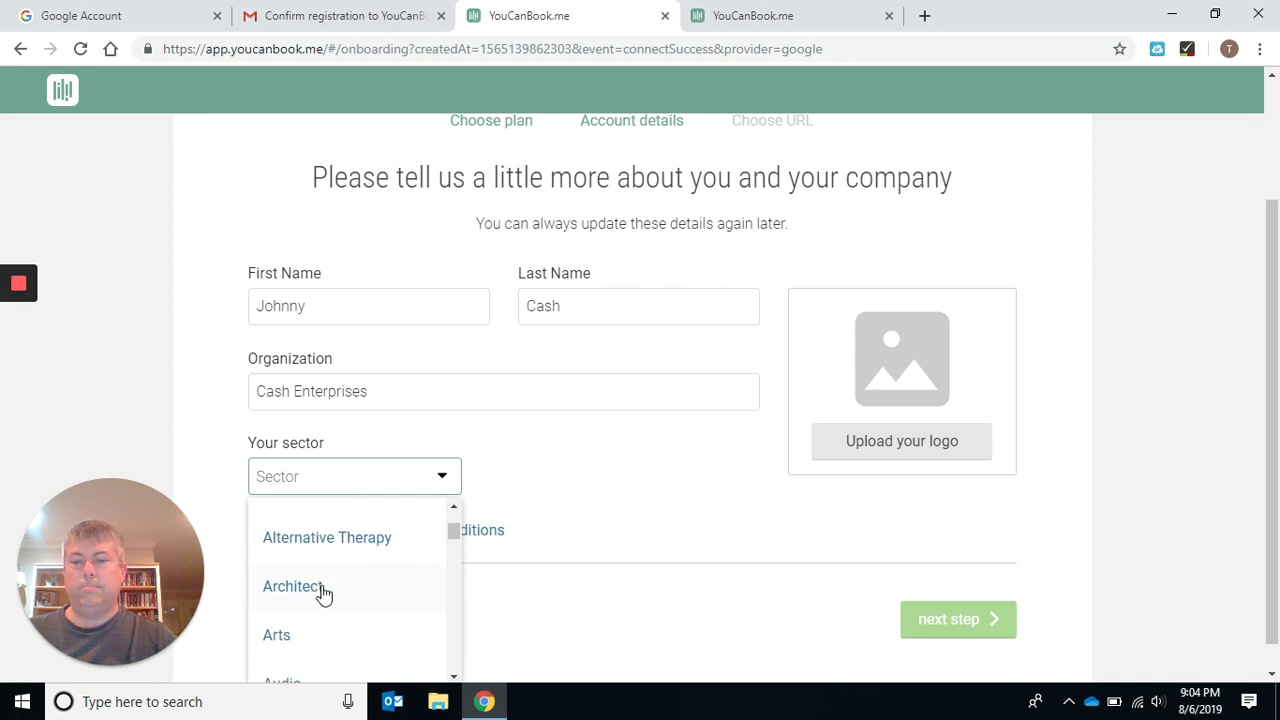
pyautogui.scroll(-3, 324, 595)
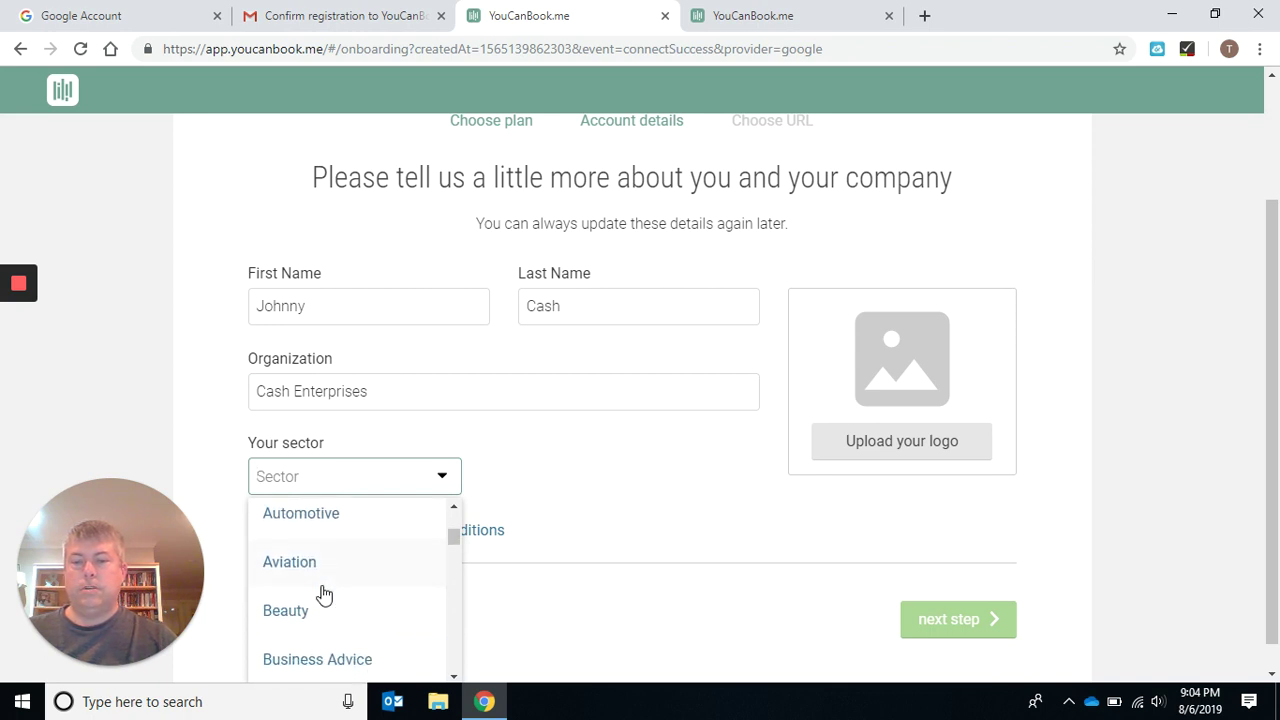
pyautogui.scroll(-3, 324, 595)
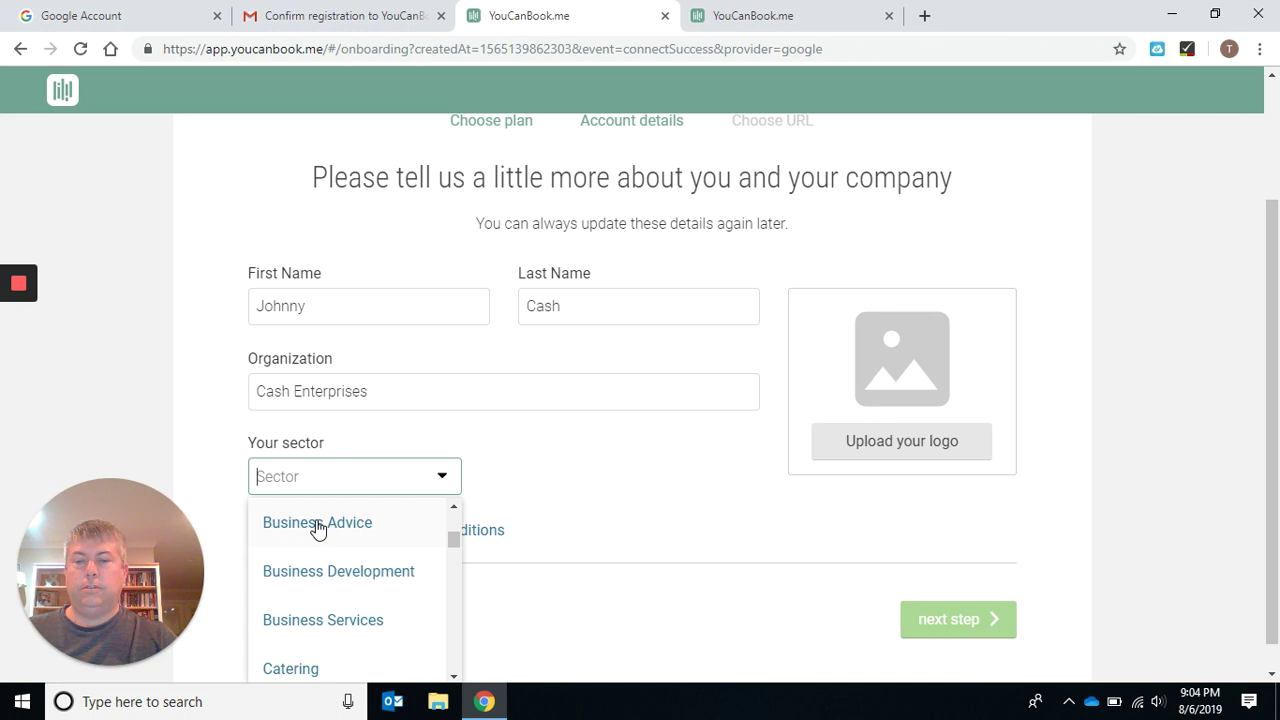
pyautogui.click(314, 572)
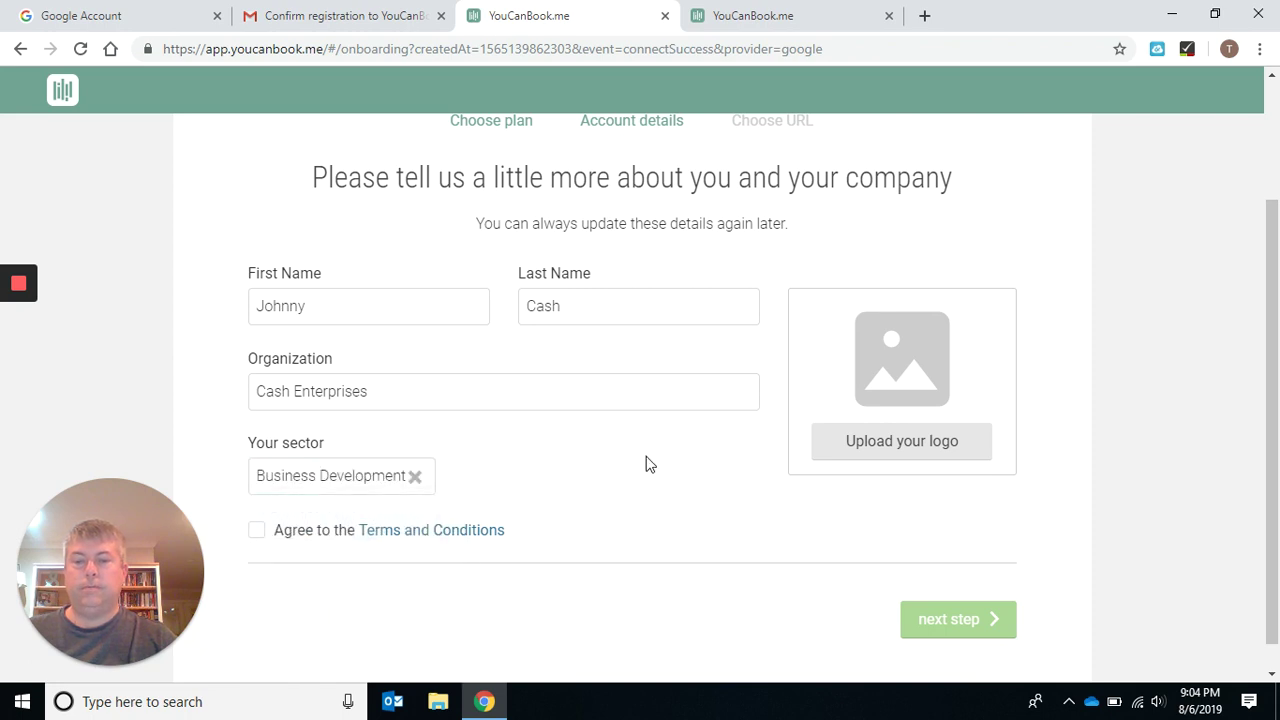
pyautogui.scroll(-1, 711, 546)
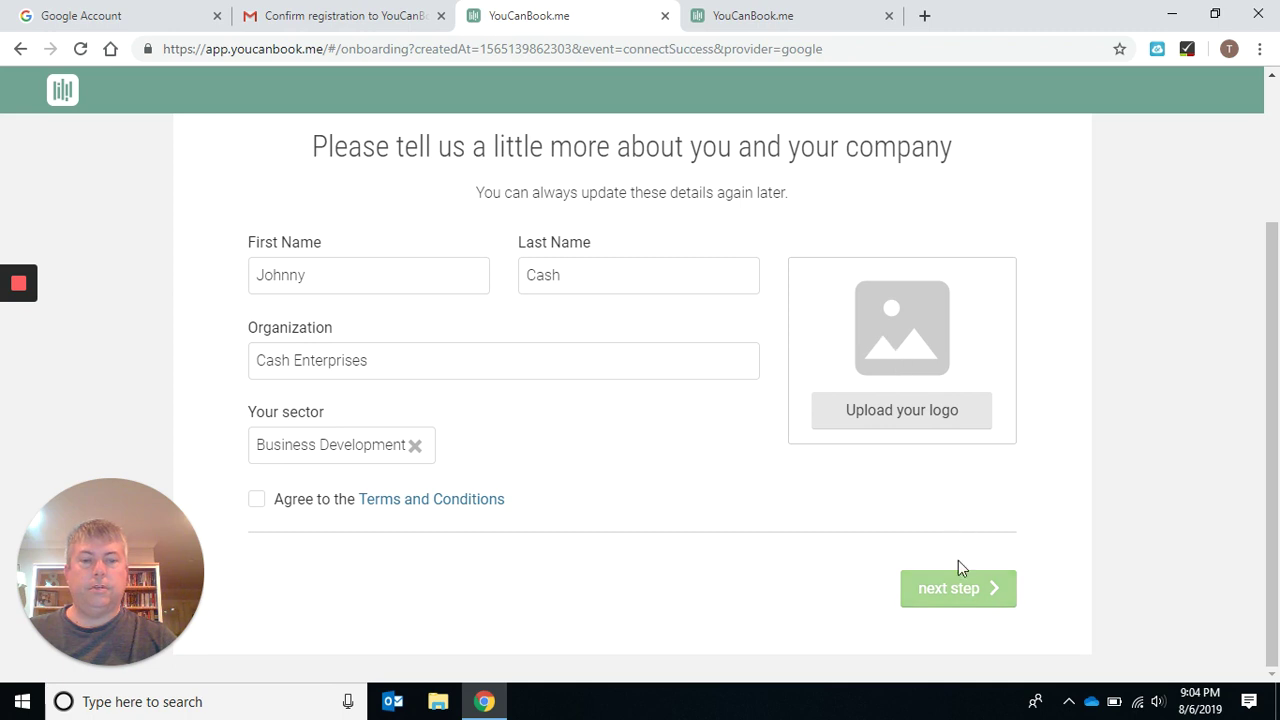
pyautogui.click(960, 590)
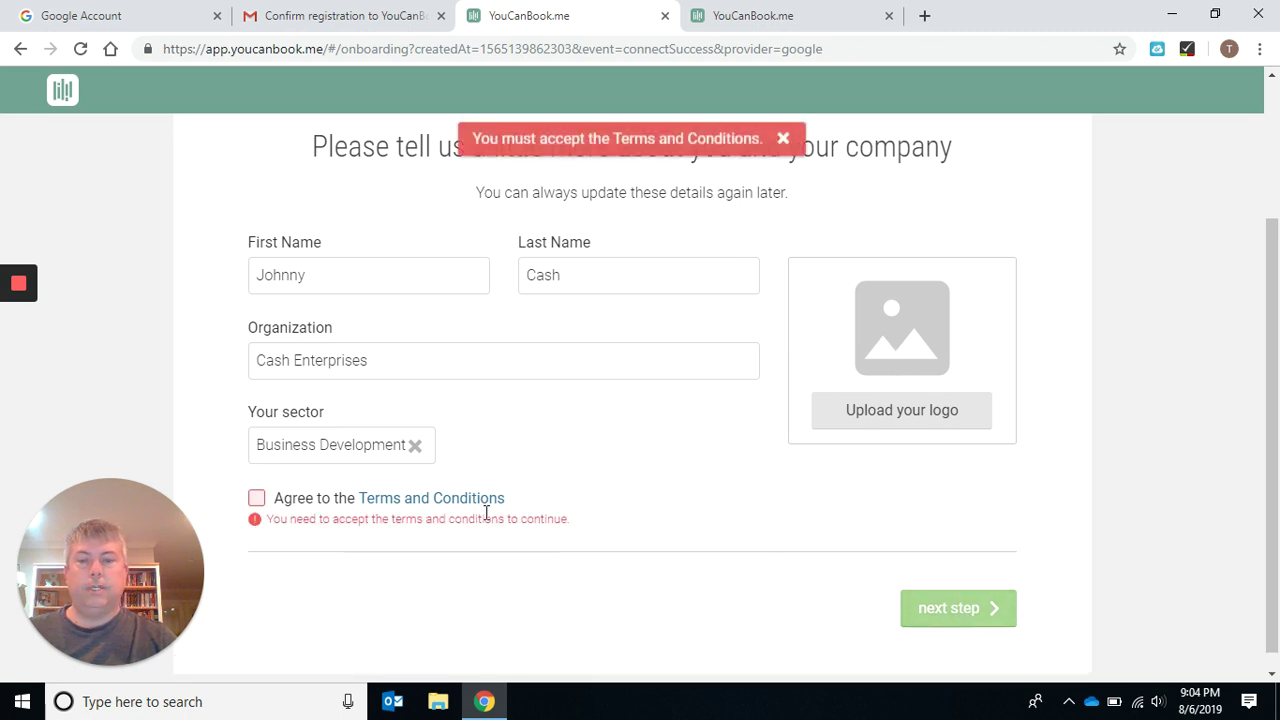
pyautogui.click(256, 498)
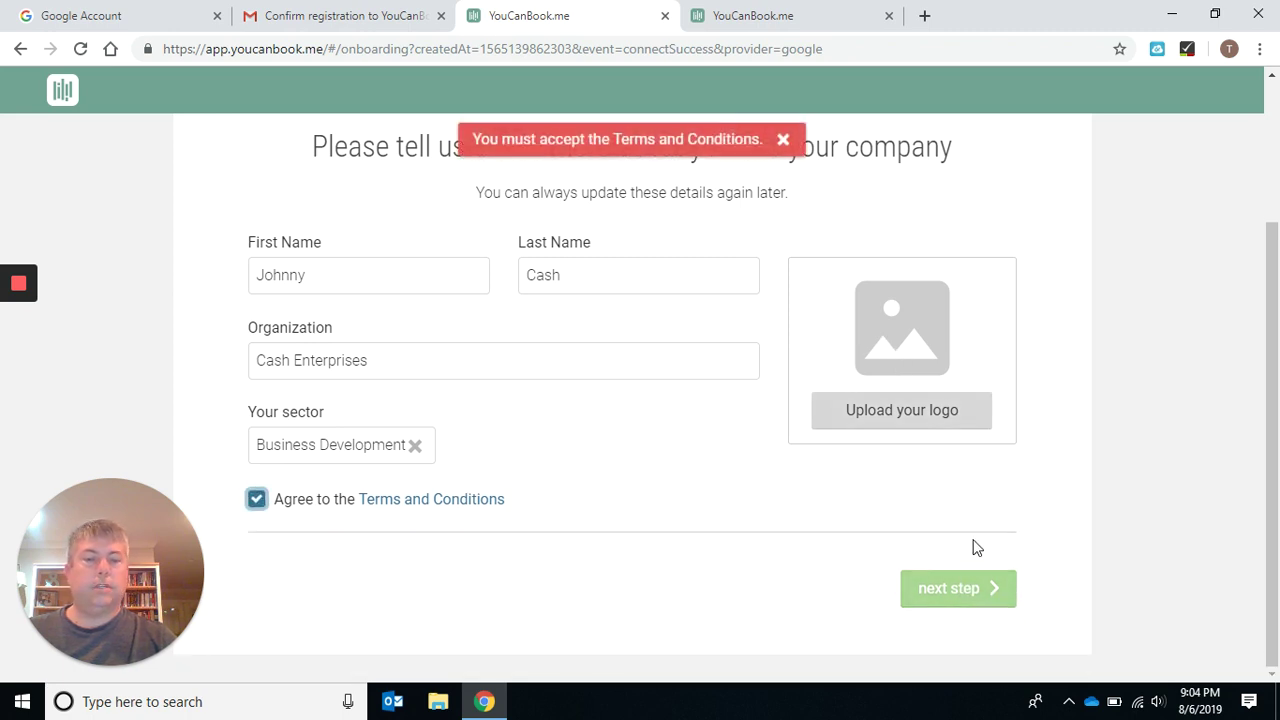
pyautogui.click(958, 588)
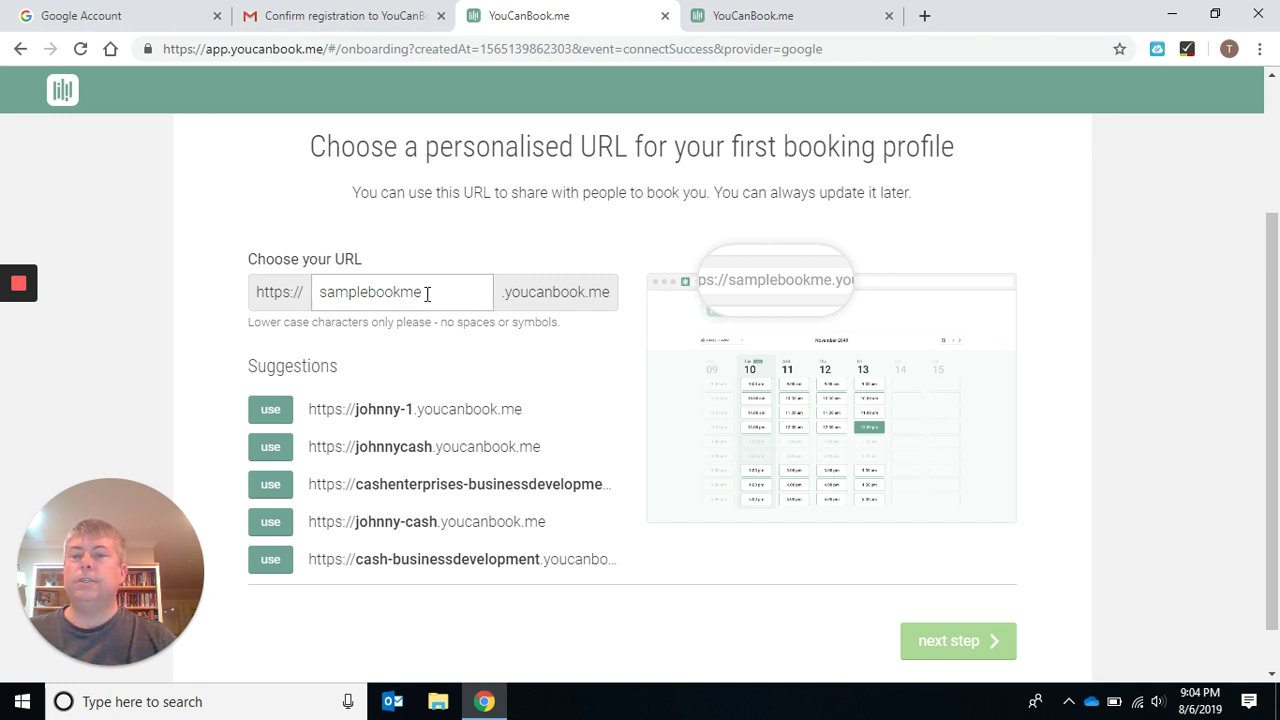
# Replace the profile URL with cashenterprises.youcanbook.me and finish setup.
pyautogui.moveTo(427, 293); pyautogui.dragTo(305, 300)
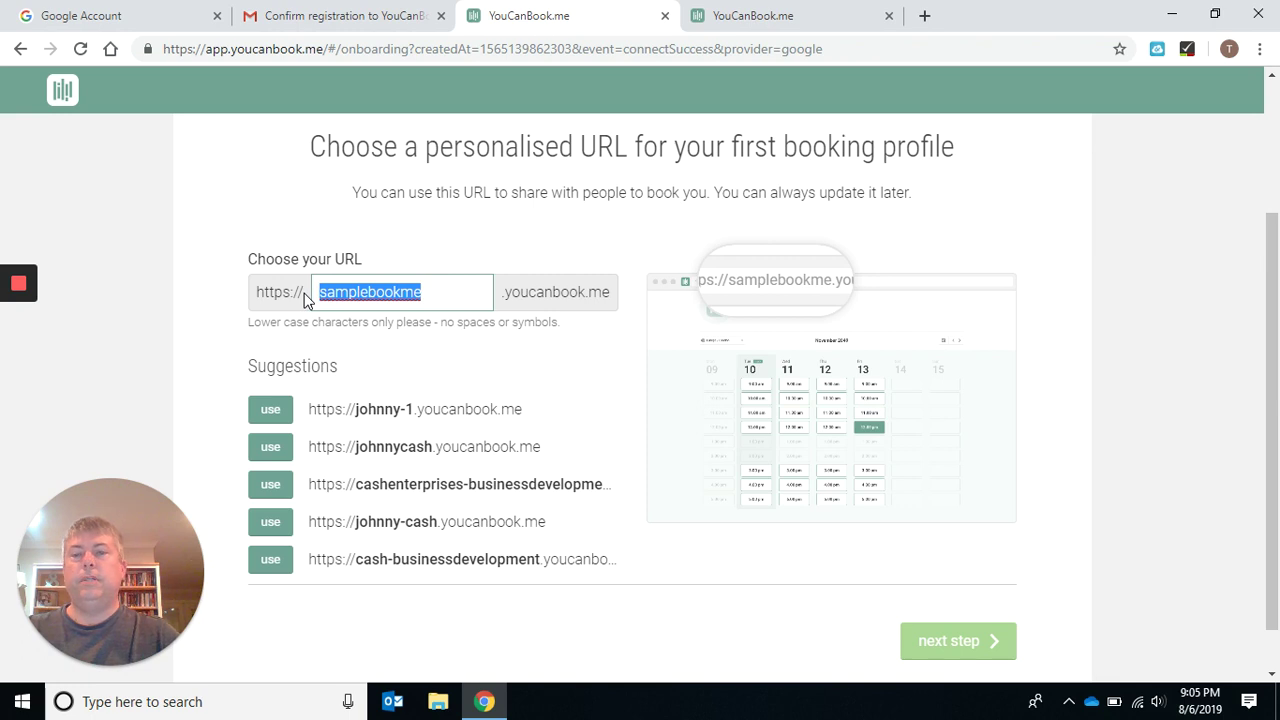
pyautogui.write('cashe')
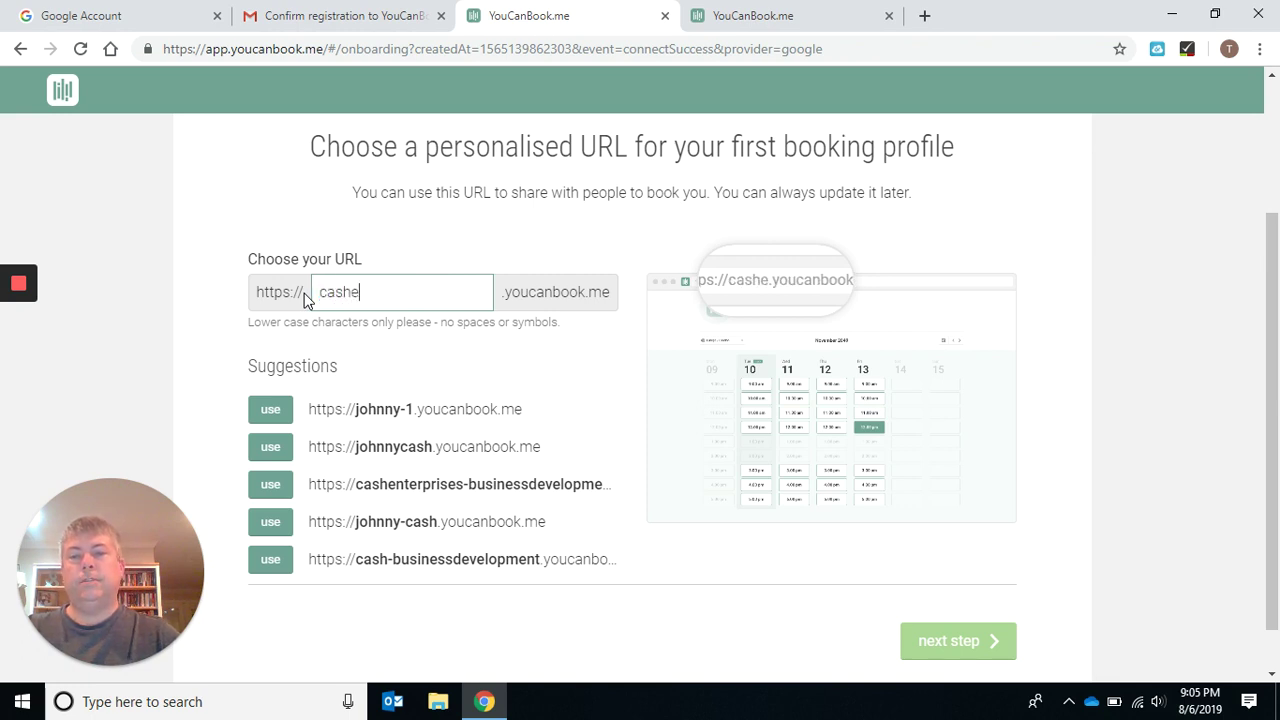
pyautogui.write('nters')
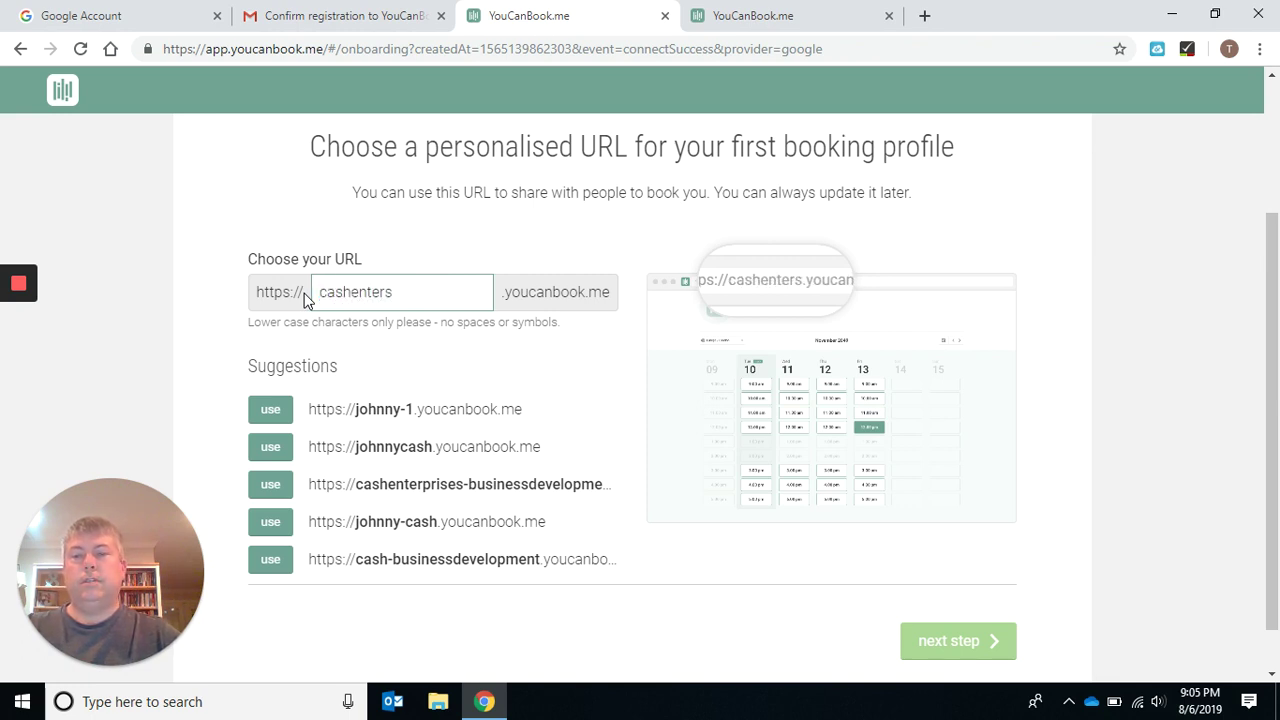
pyautogui.press('BackSpace')
pyautogui.write('prises')
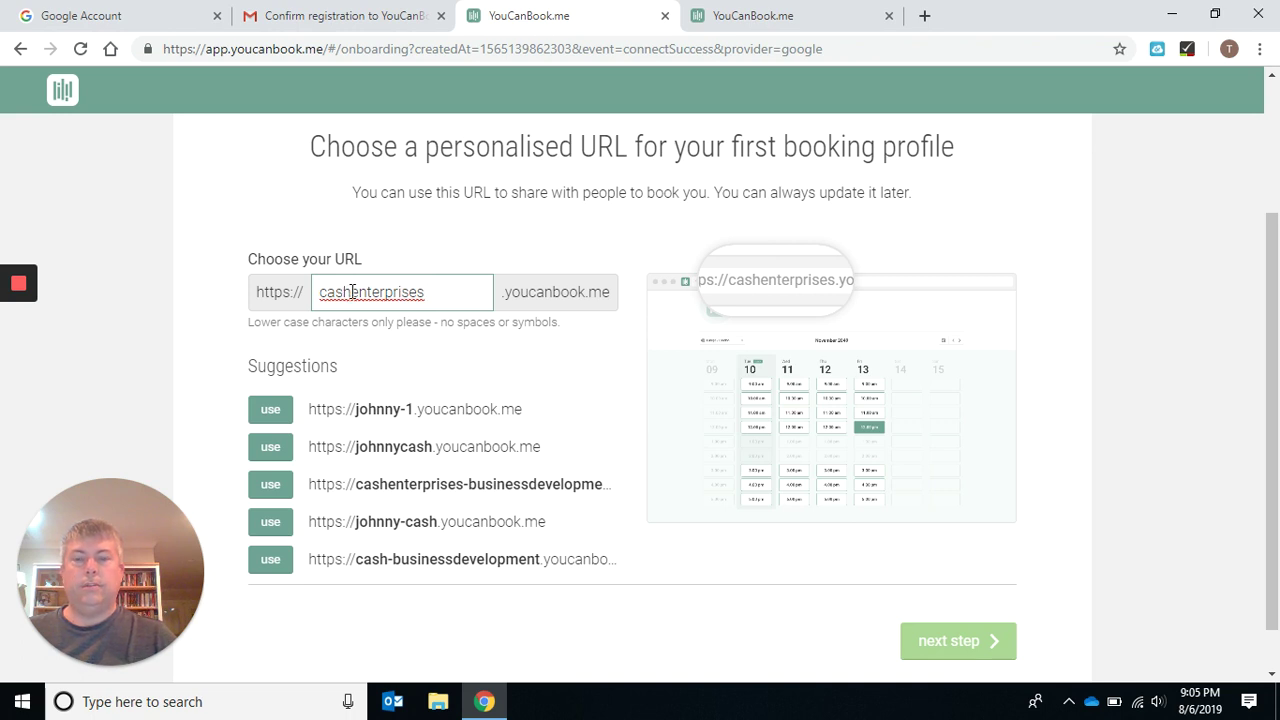
pyautogui.click(352, 291)
pyautogui.press('BackSpace')
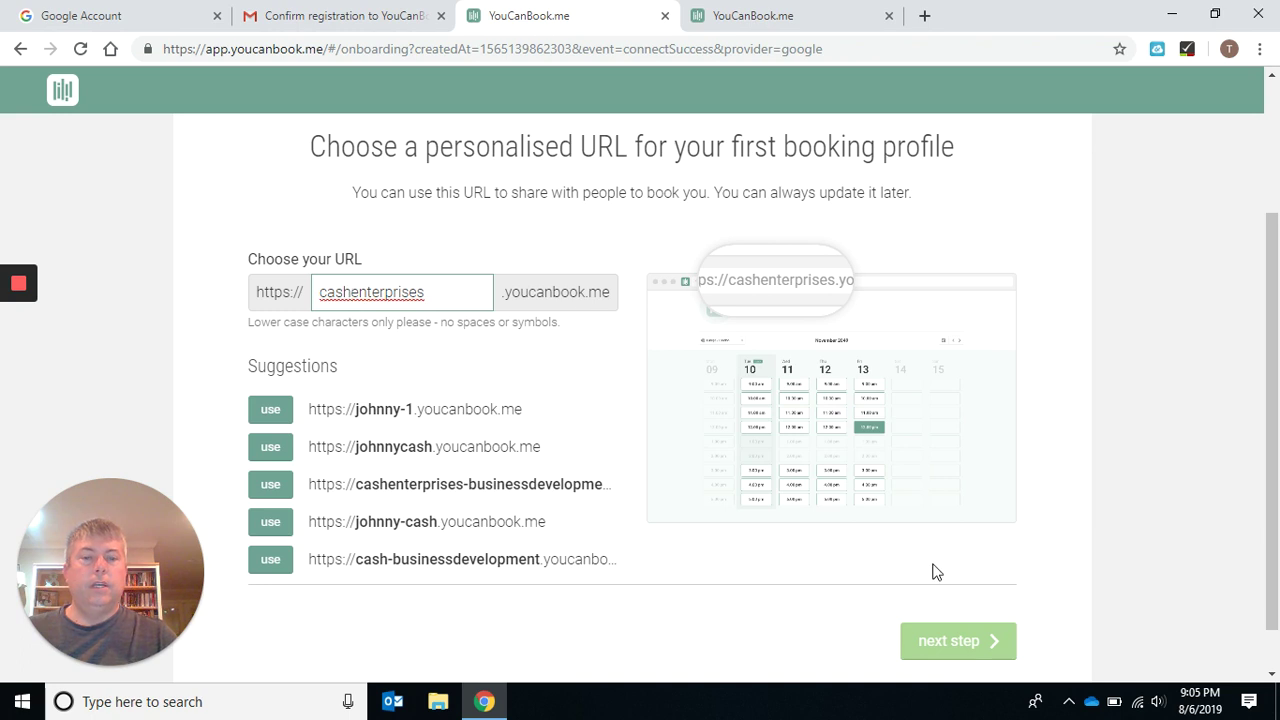
pyautogui.click(951, 641)
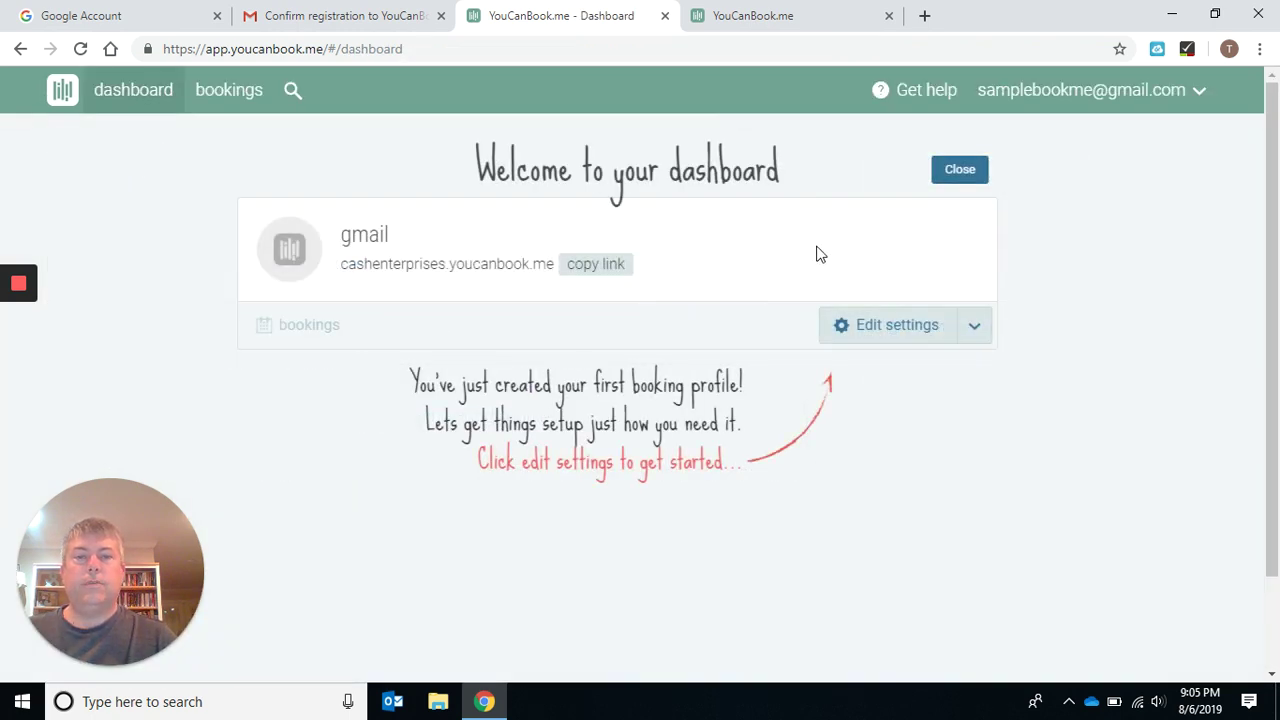
# Dismiss the dashboard welcome message and open the gmail booking profile's settings.
pyautogui.click(962, 172)
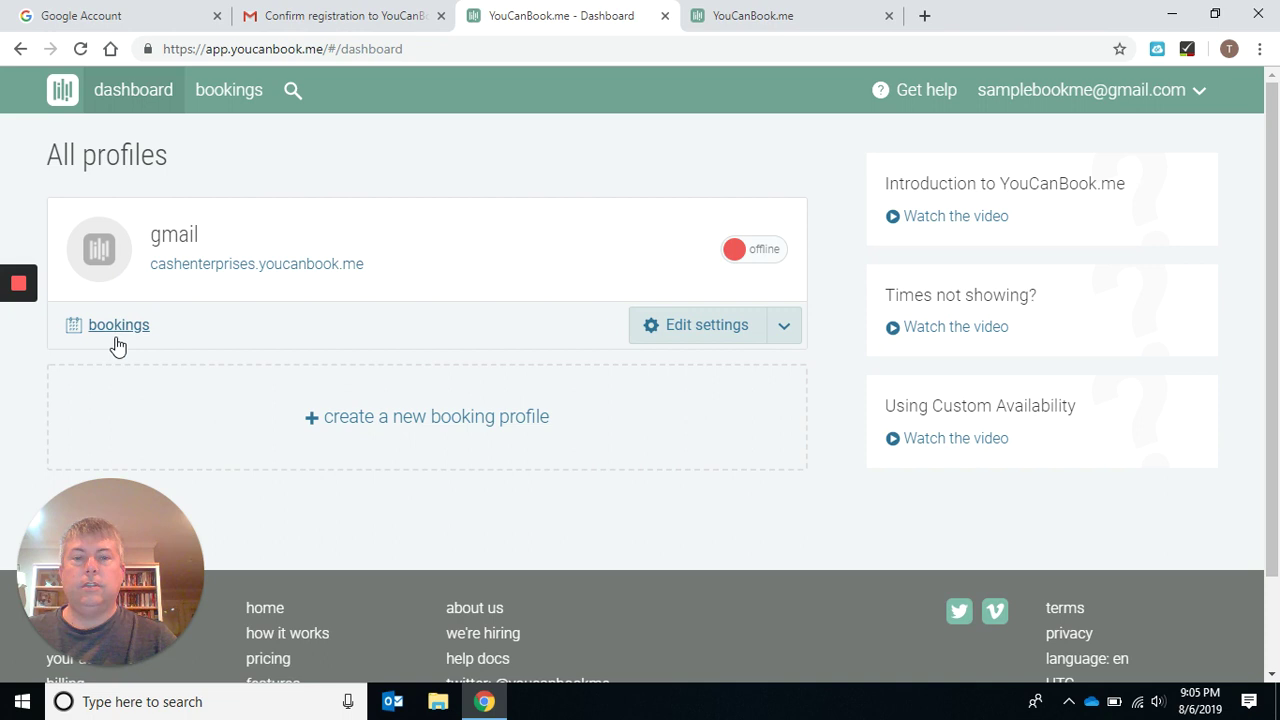
pyautogui.click(668, 331)
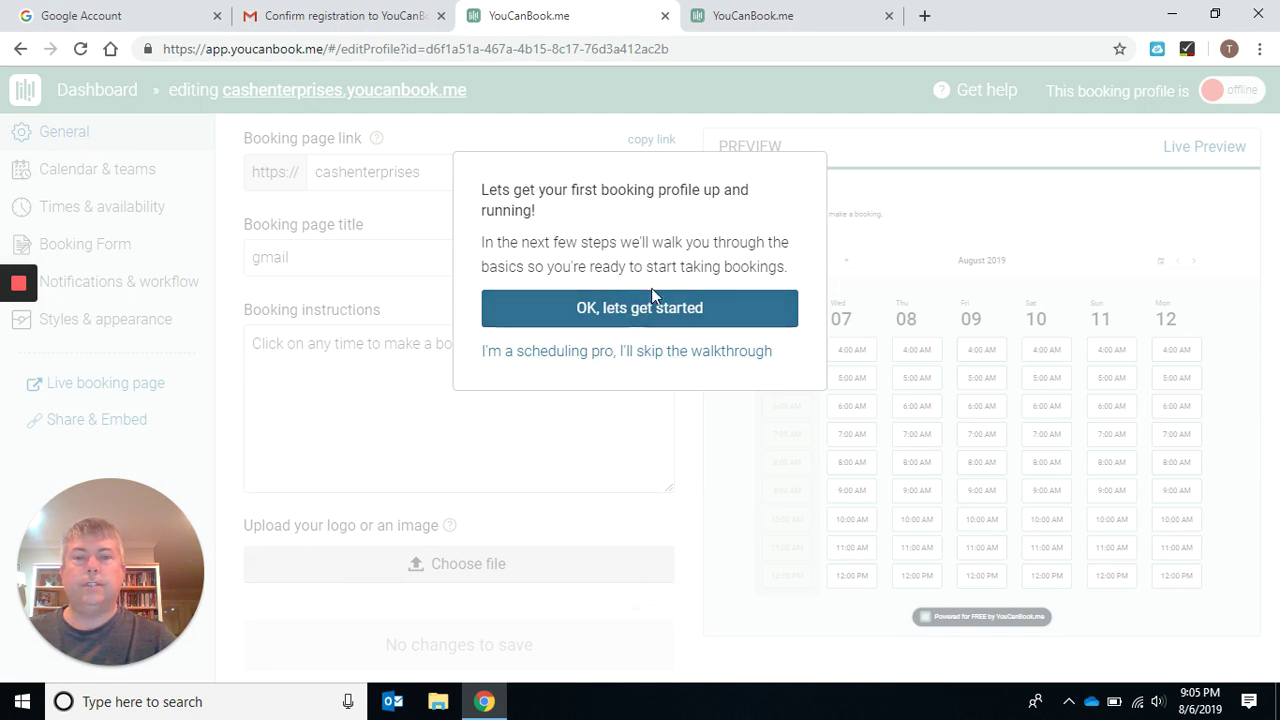
# Skip the walkthrough, title the page 'Book an appointment', and start replacing the booking instructions.
pyautogui.click(631, 354)
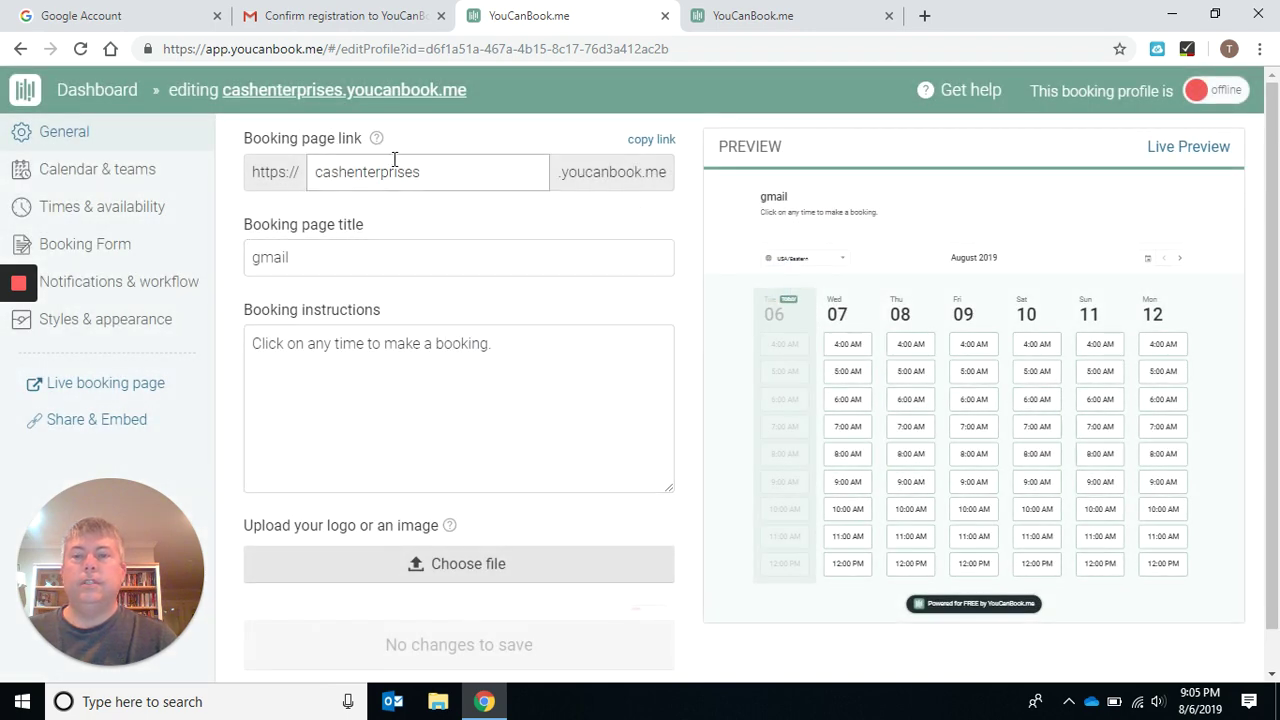
pyautogui.moveTo(313, 251); pyautogui.dragTo(223, 263)
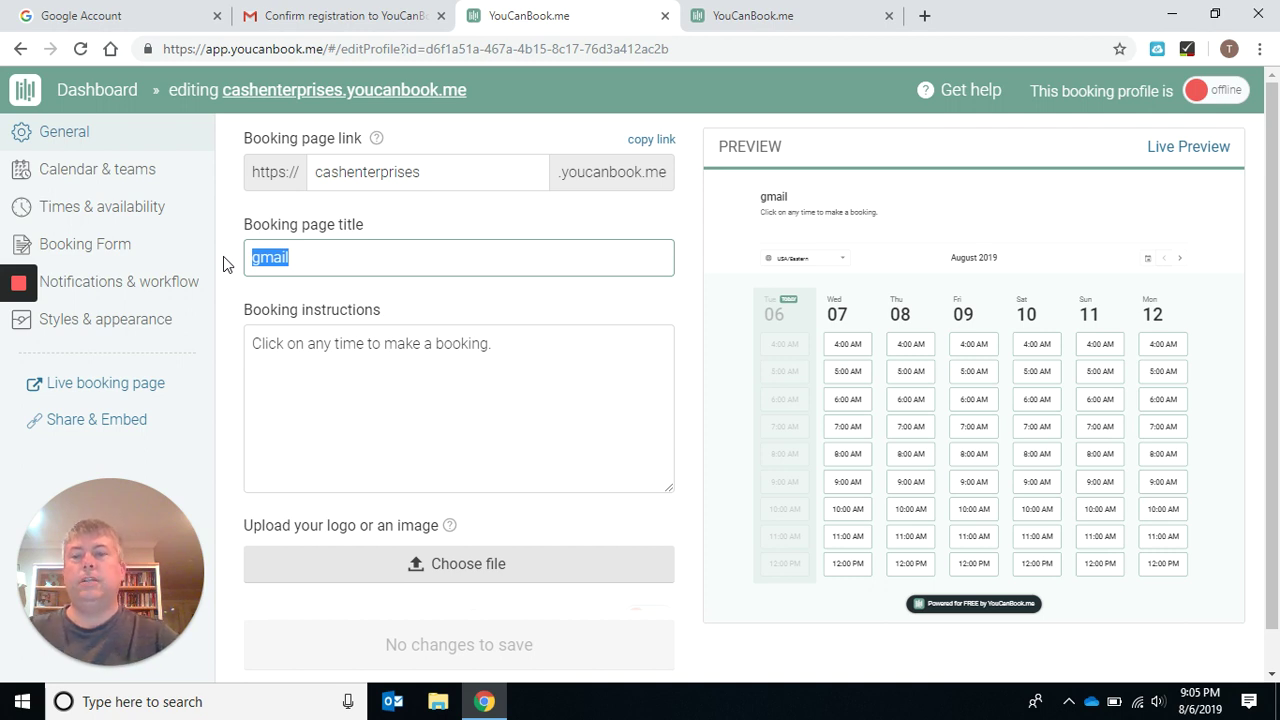
pyautogui.write('Book an a')
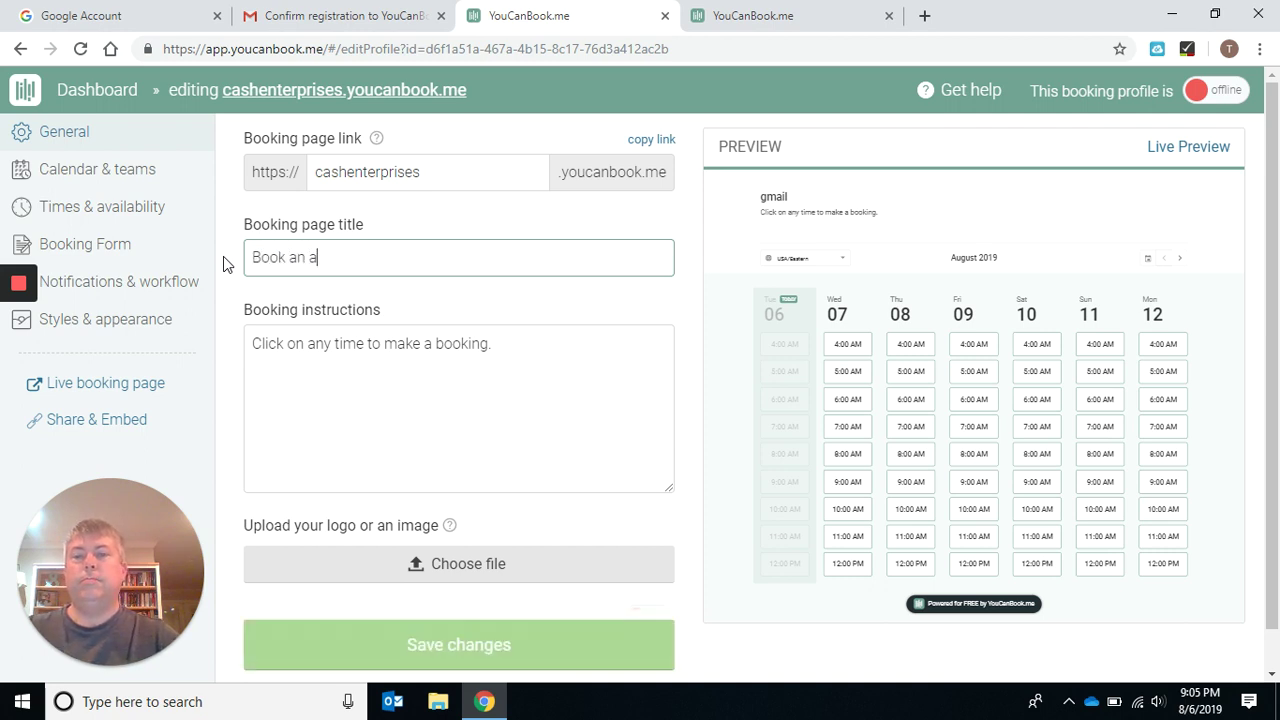
pyautogui.write('ppointment')
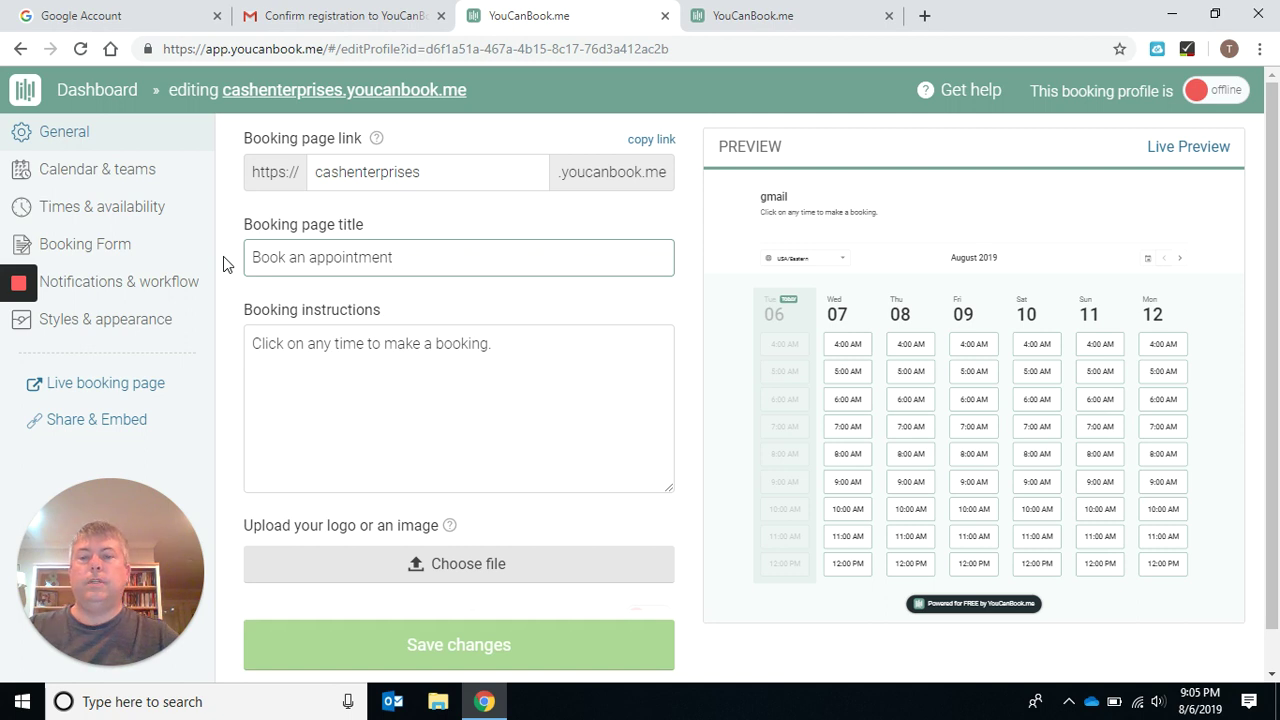
pyautogui.click(360, 357)
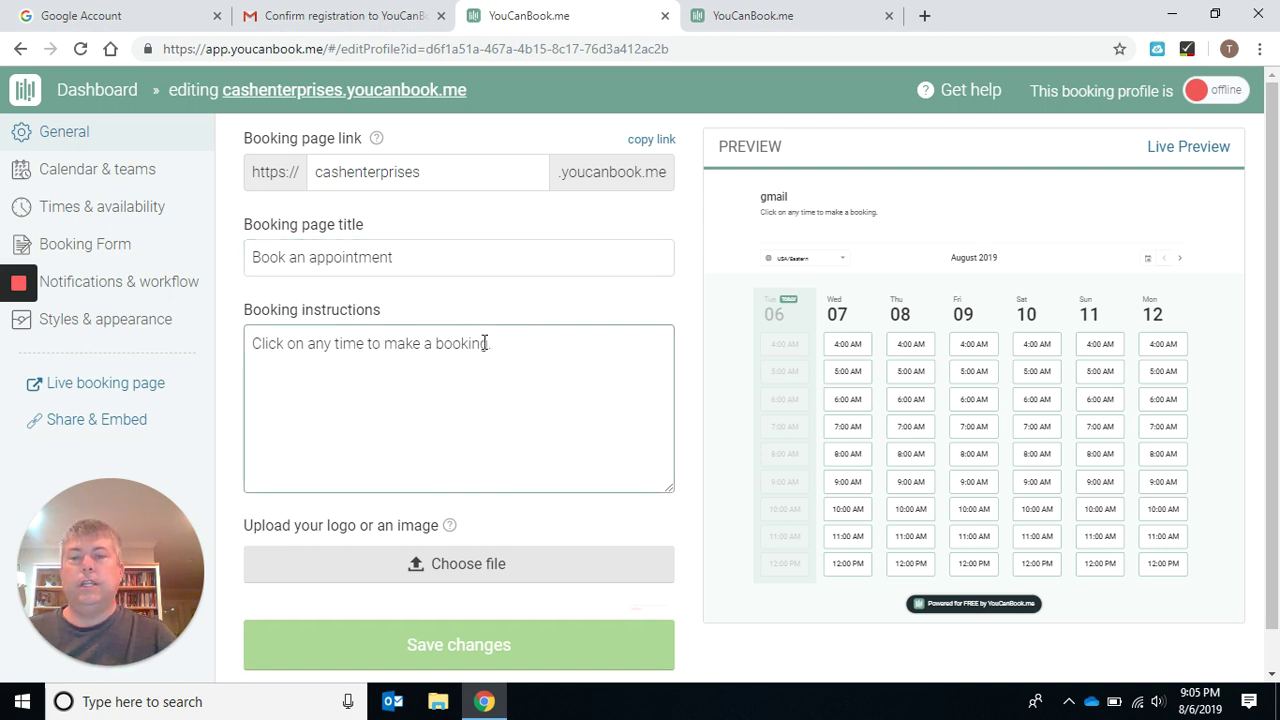
pyautogui.moveTo(511, 346); pyautogui.dragTo(214, 338)
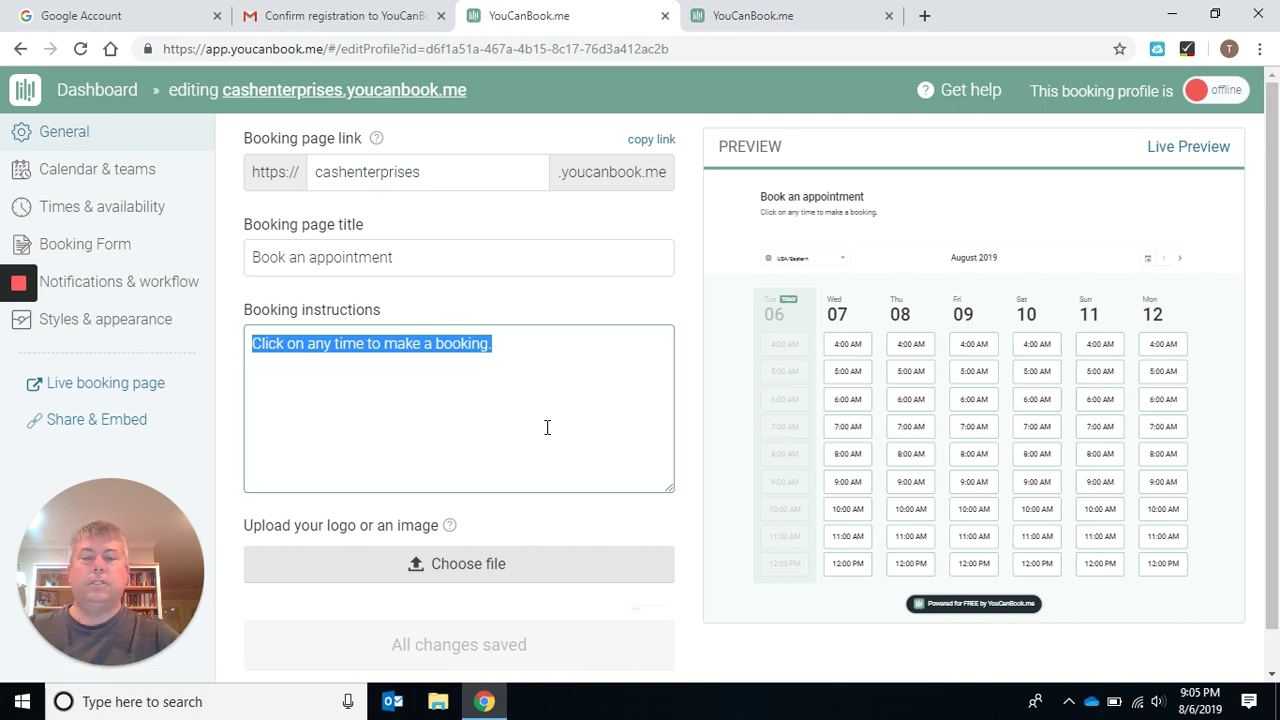
pyautogui.write('Choose a time t')
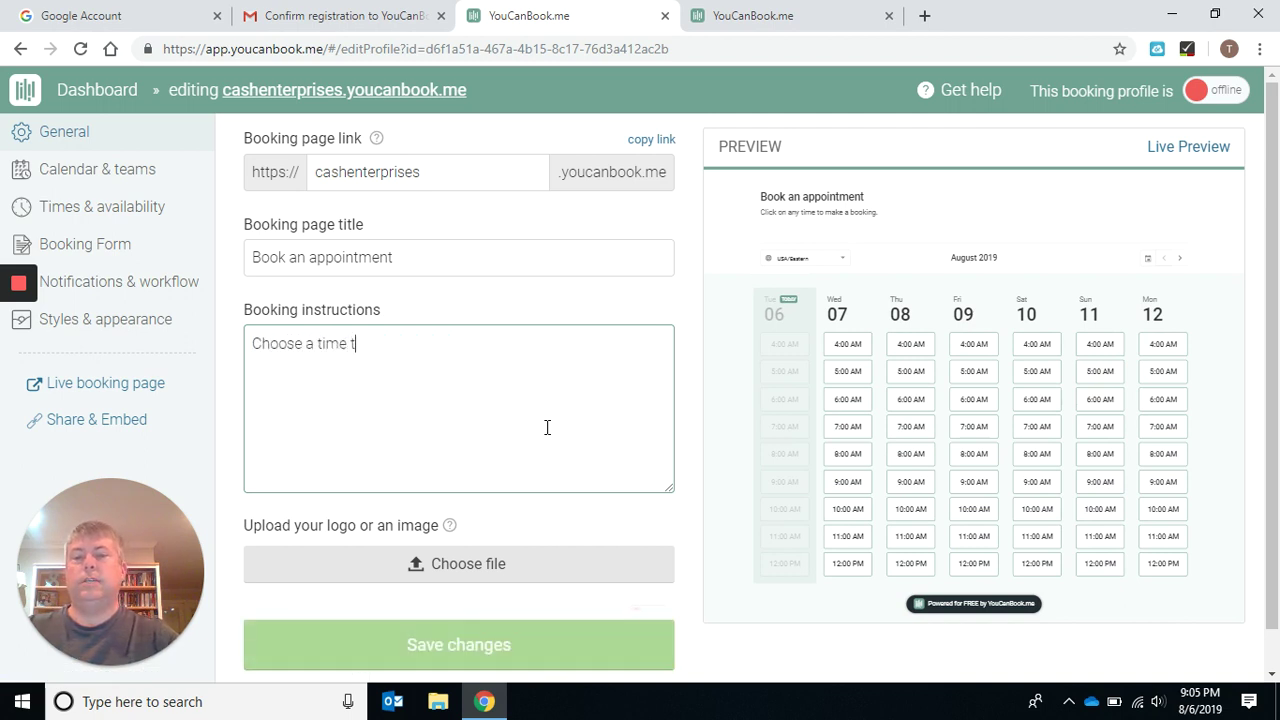
pyautogui.write('hat is ')
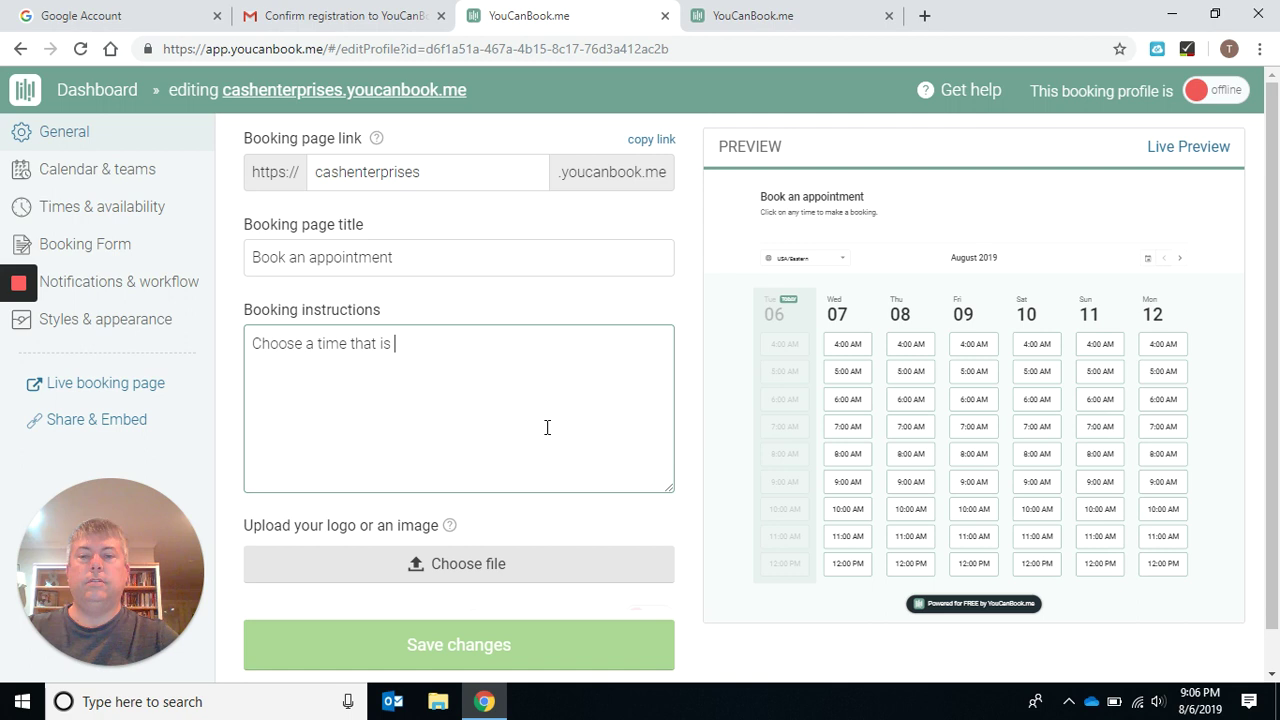
pyautogui.press('BackSpace')
pyautogui.press('BackSpace')
pyautogui.press('BackSpace')
pyautogui.write('works for you.')
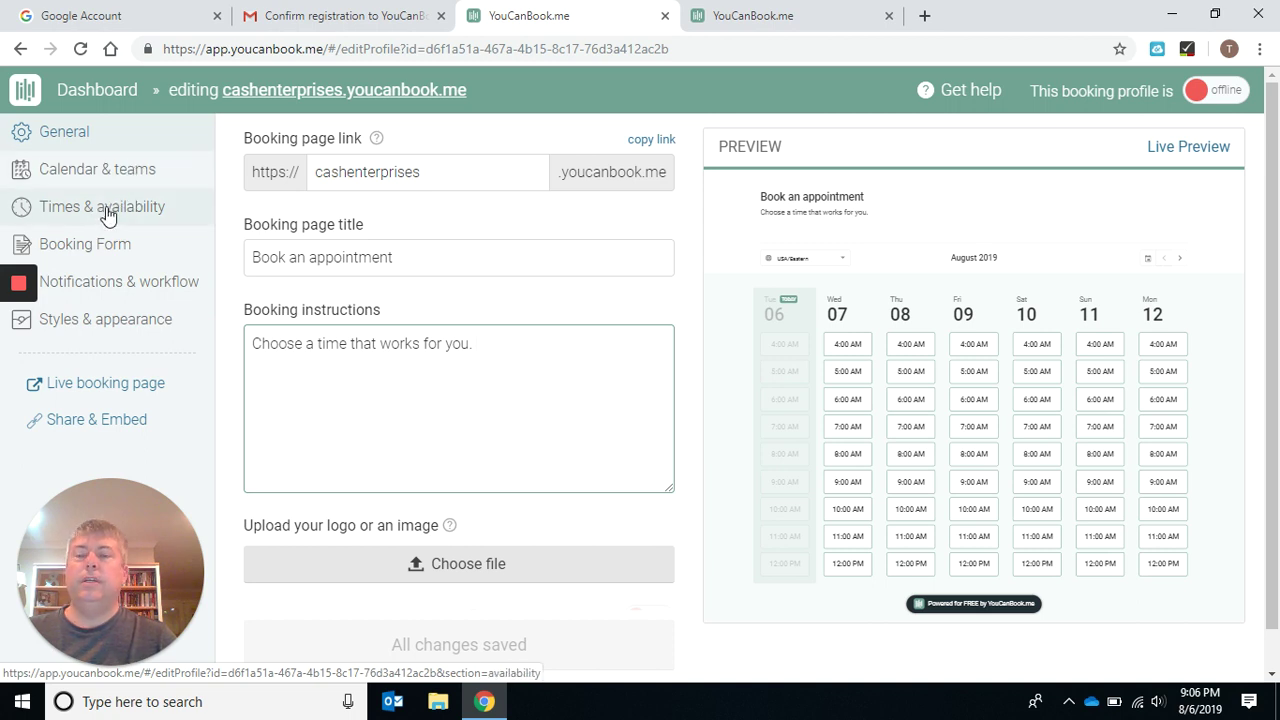
# Set Monday to 6:00–8:00 PM, copy it to all days, switch off Saturday and Sunday, and save.
pyautogui.click(106, 209)
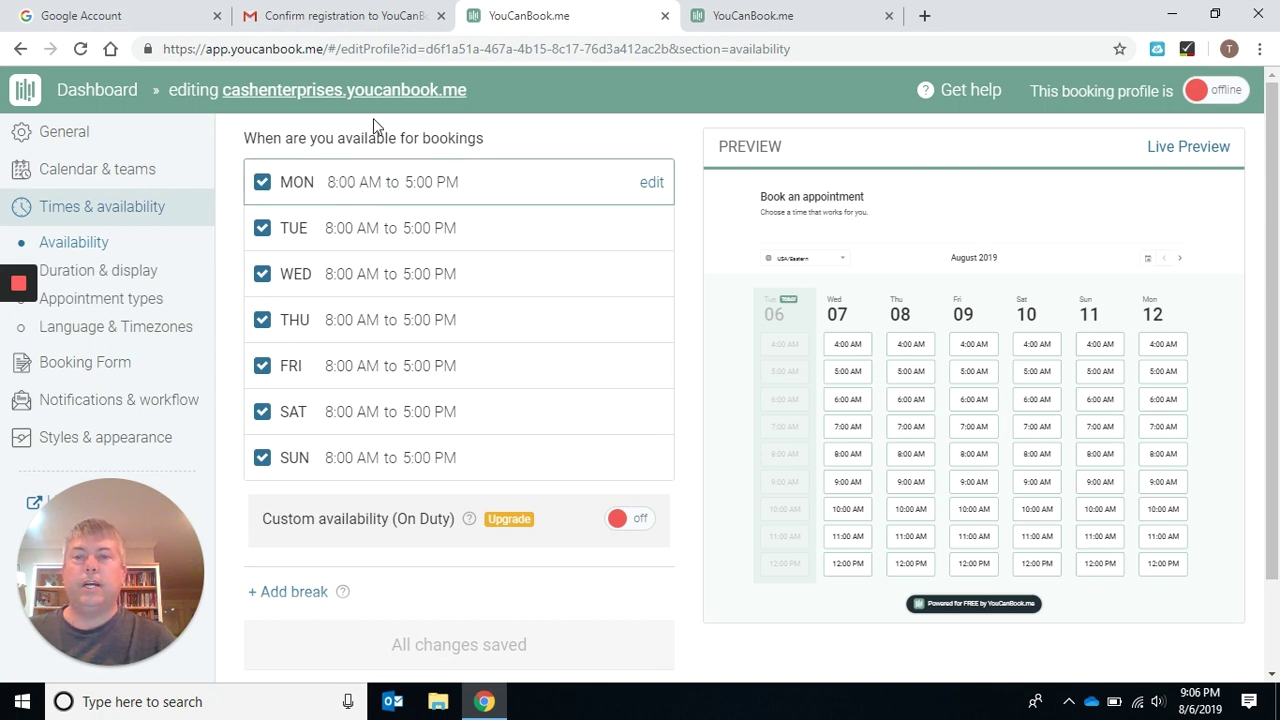
pyautogui.moveTo(366, 92)
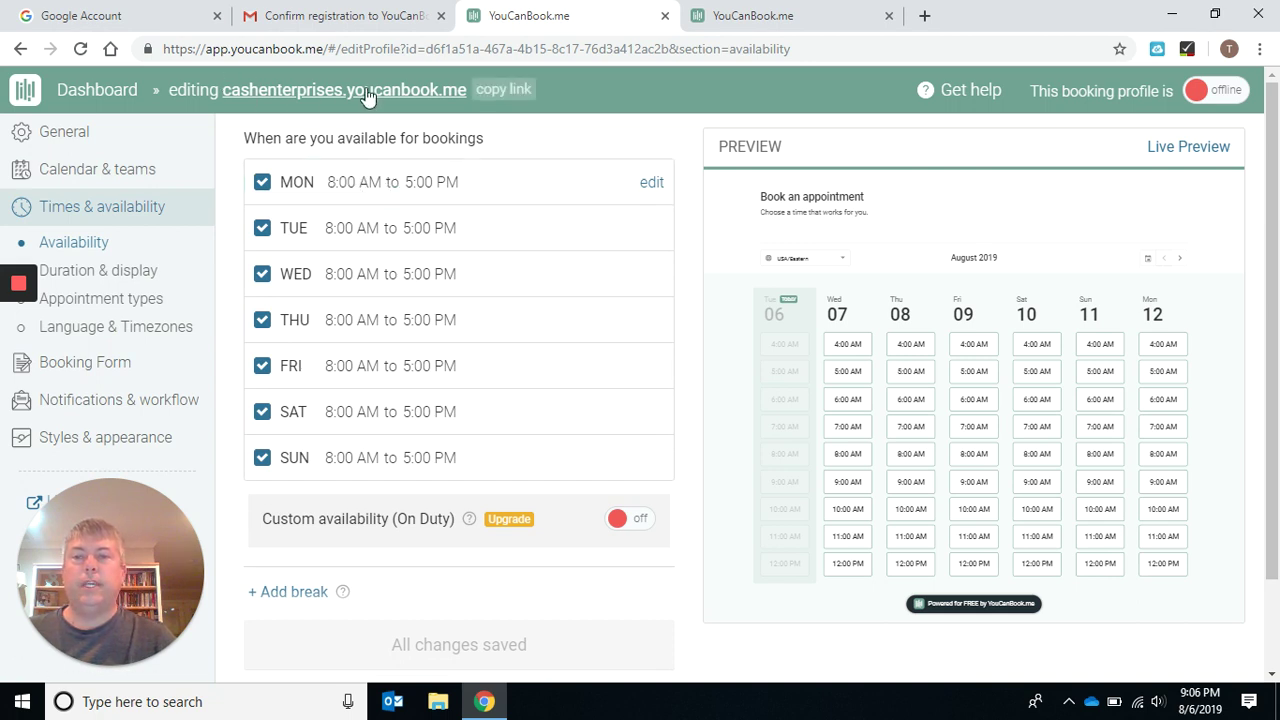
pyautogui.click(356, 188)
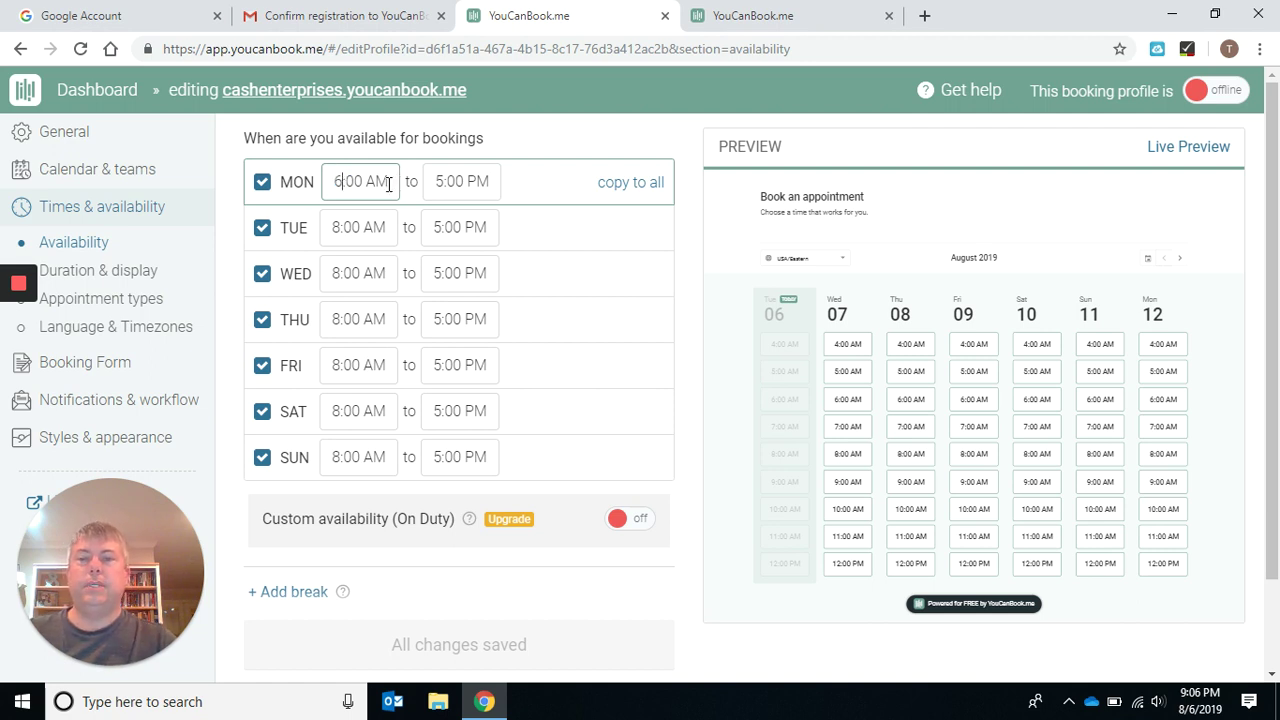
pyautogui.click(378, 181)
pyautogui.write('p')
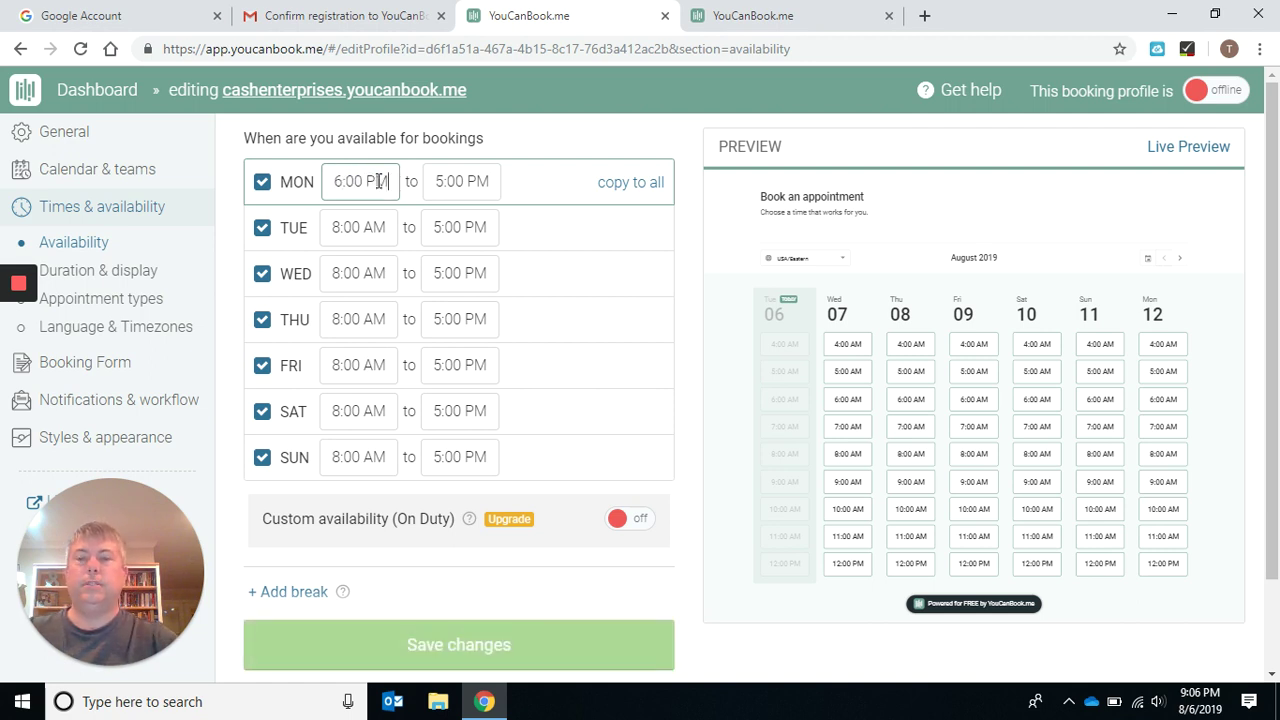
pyautogui.click(436, 181)
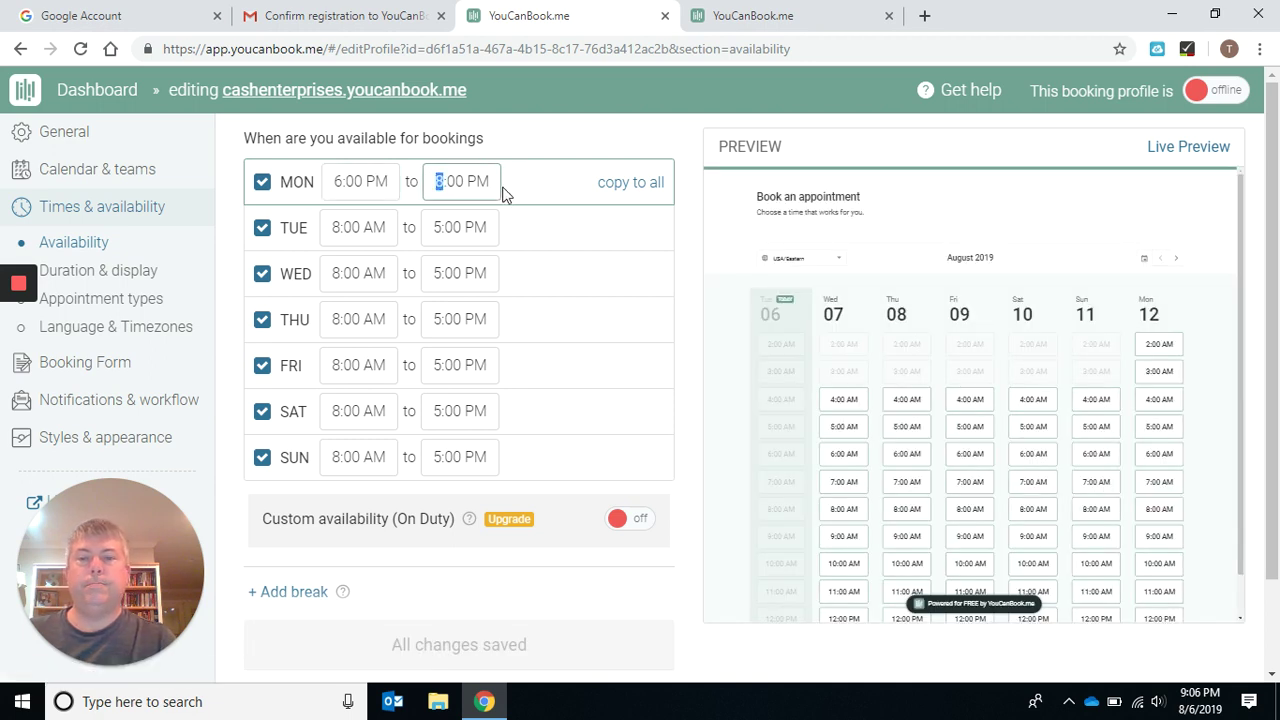
pyautogui.click(651, 188)
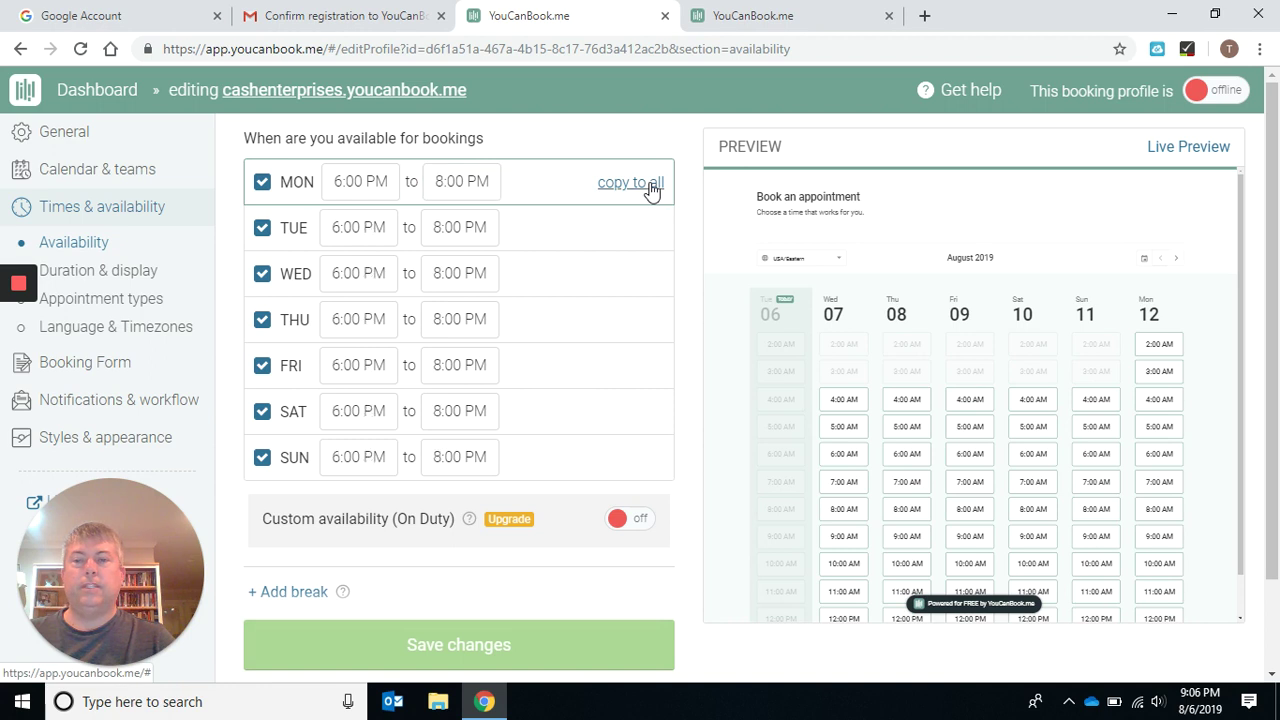
pyautogui.click(262, 415)
pyautogui.click(262, 458)
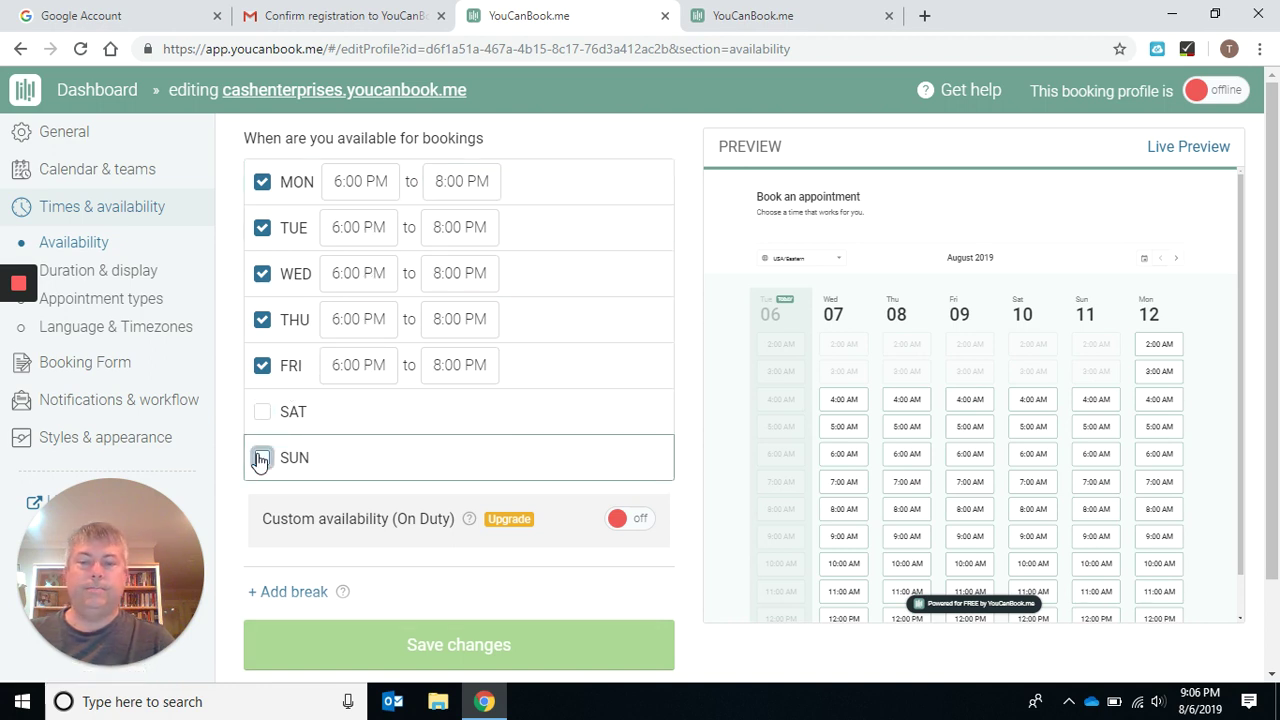
pyautogui.click(536, 660)
# Review the full-size live preview: weekday 2:00 PM and 3:00 PM slots, weekends unavailable.
pyautogui.moveTo(971, 437)
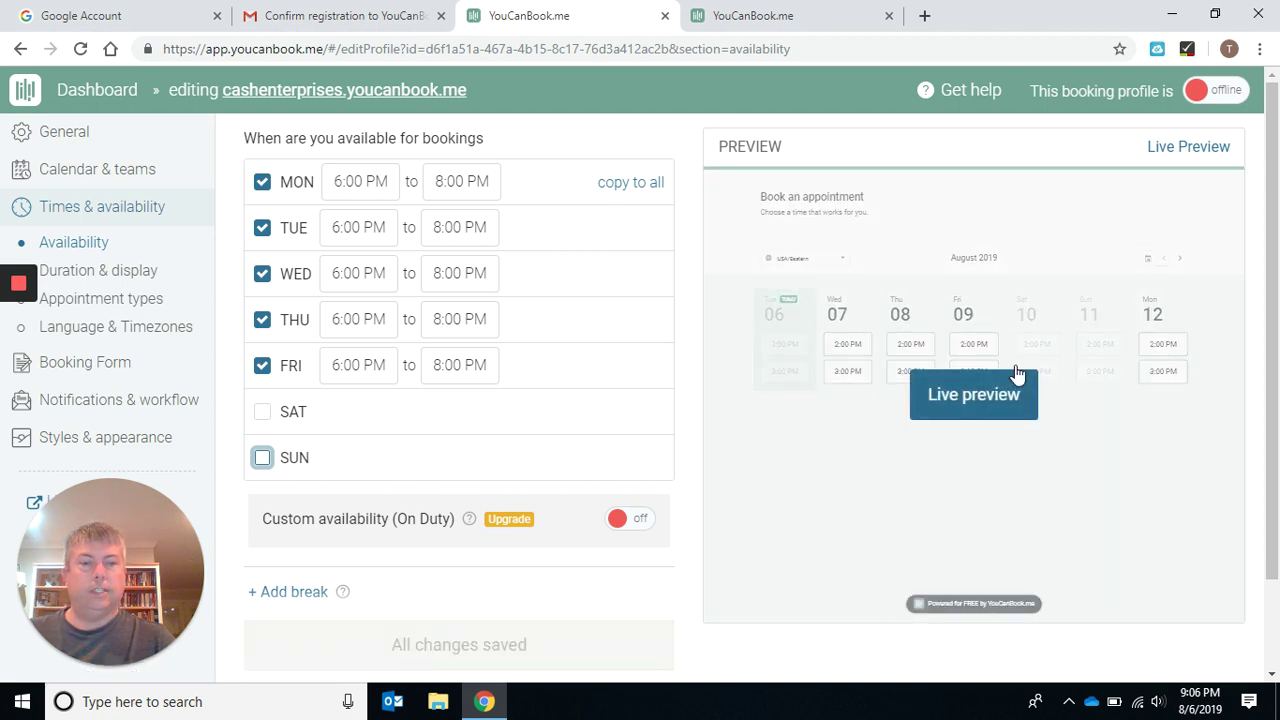
pyautogui.click(975, 400)
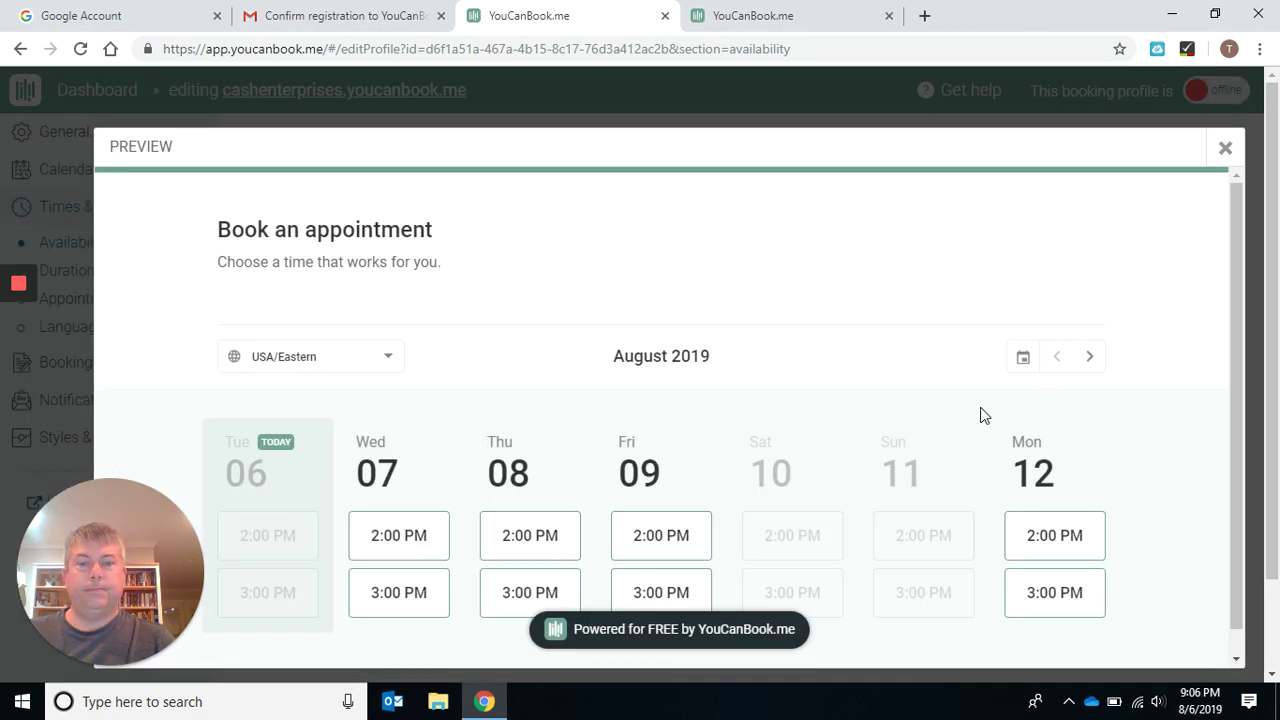
pyautogui.scroll(-2, 865, 425)
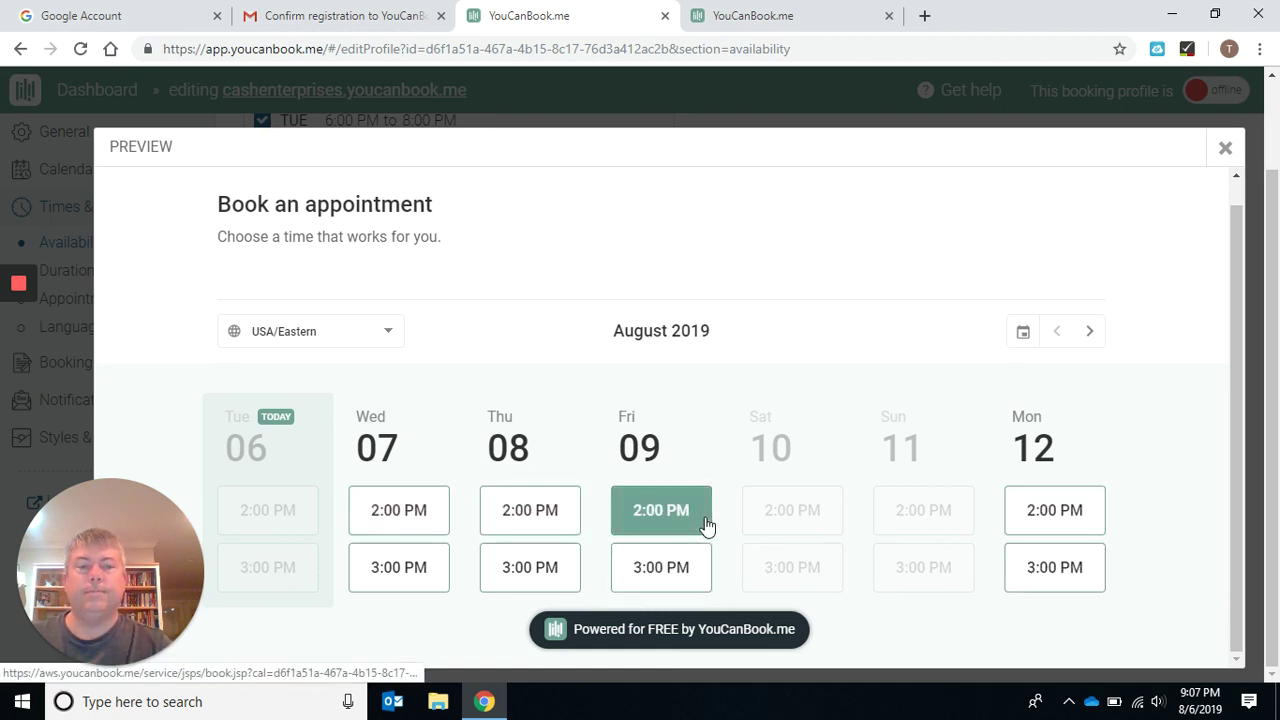
pyautogui.click(1224, 151)
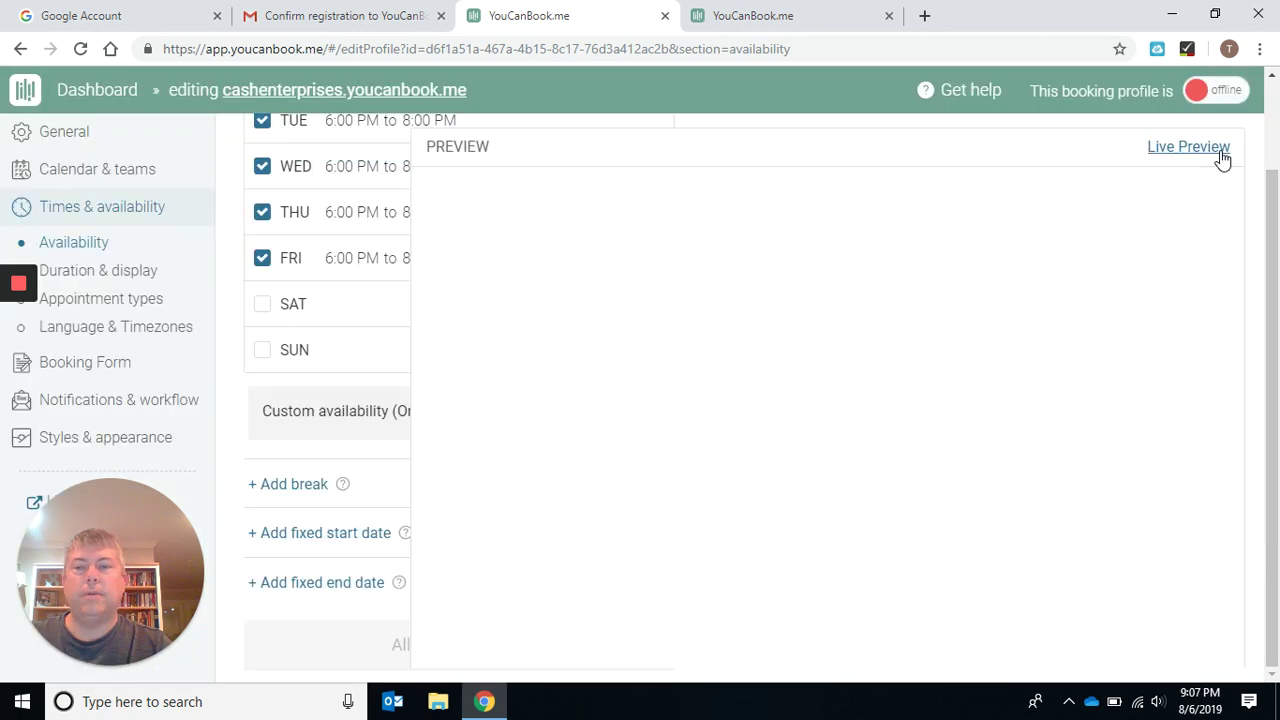
pyautogui.scroll(1, 417, 273)
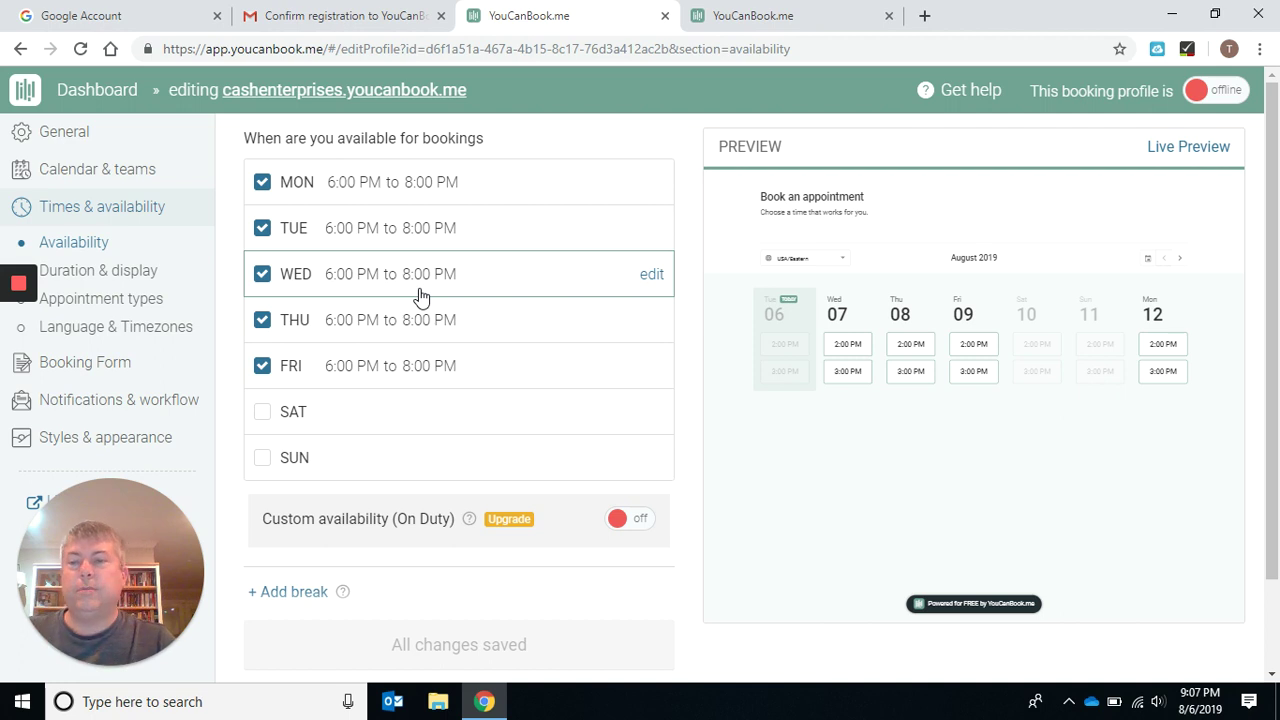
# In Duration & display, review the fixed booking durations and set grid slot increments to 30 mins.
pyautogui.click(139, 279)
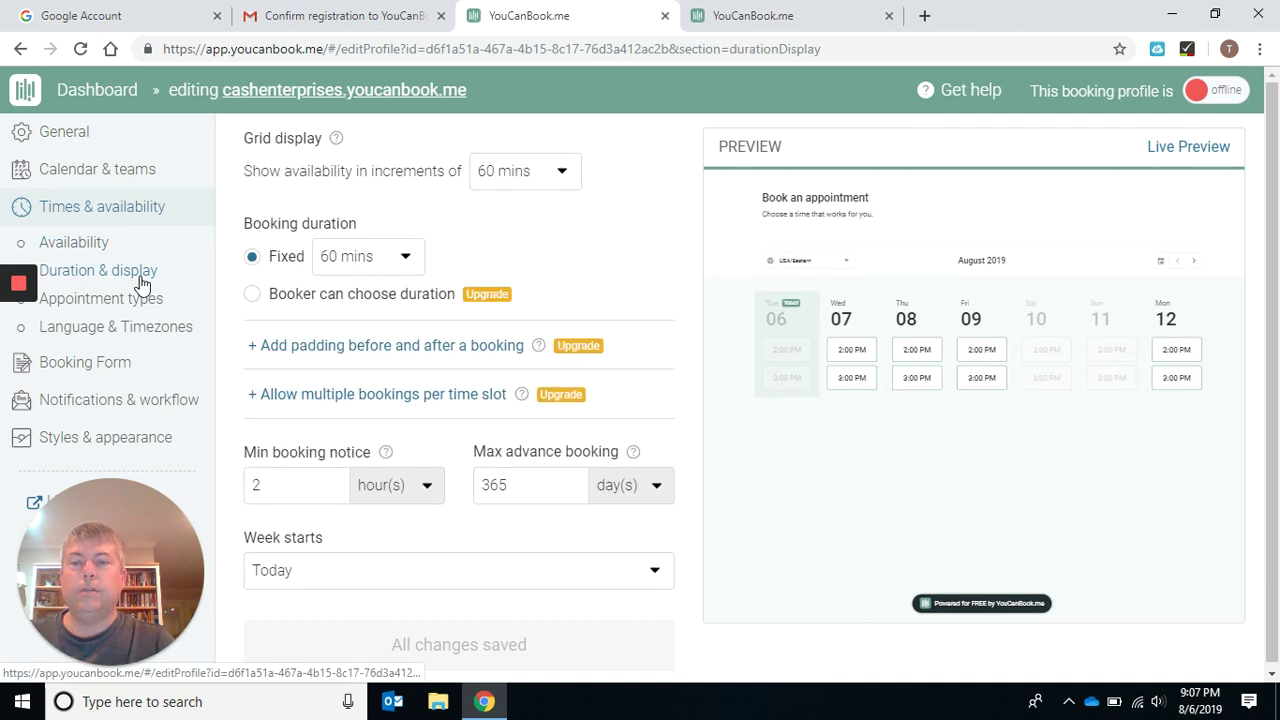
pyautogui.click(385, 268)
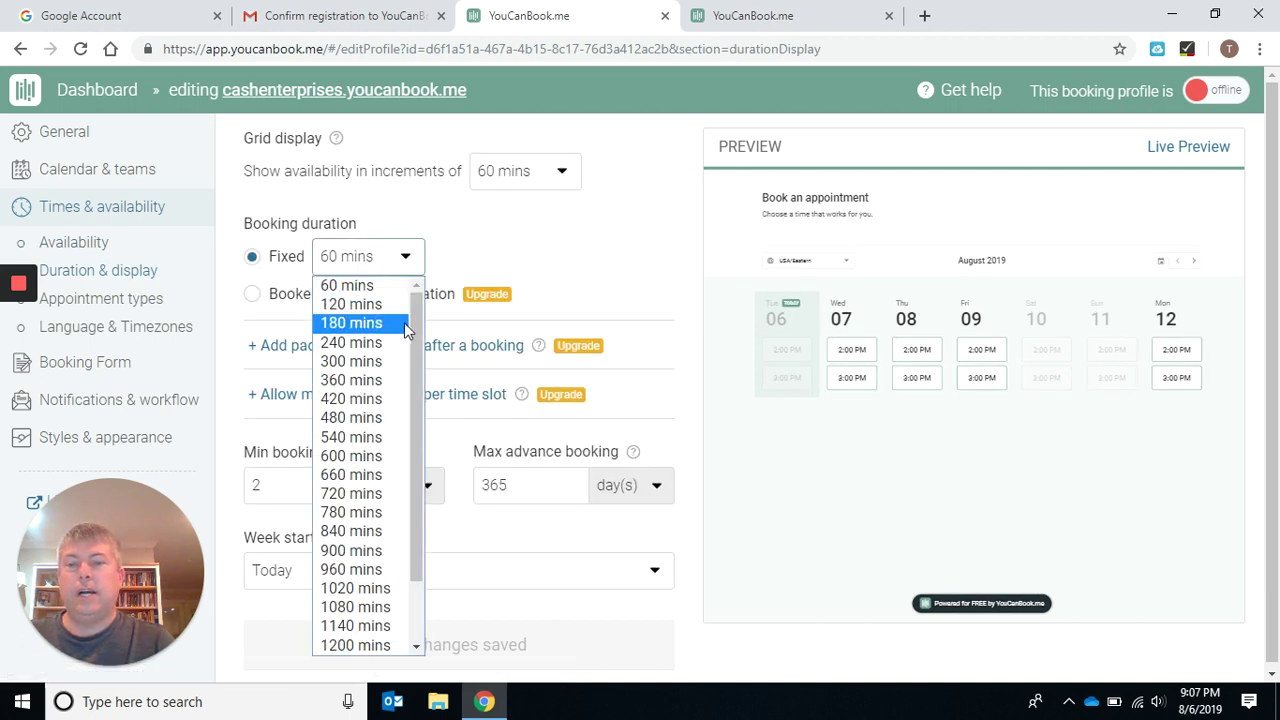
pyautogui.scroll(-2, 410, 400)
pyautogui.scroll(2, 403, 477)
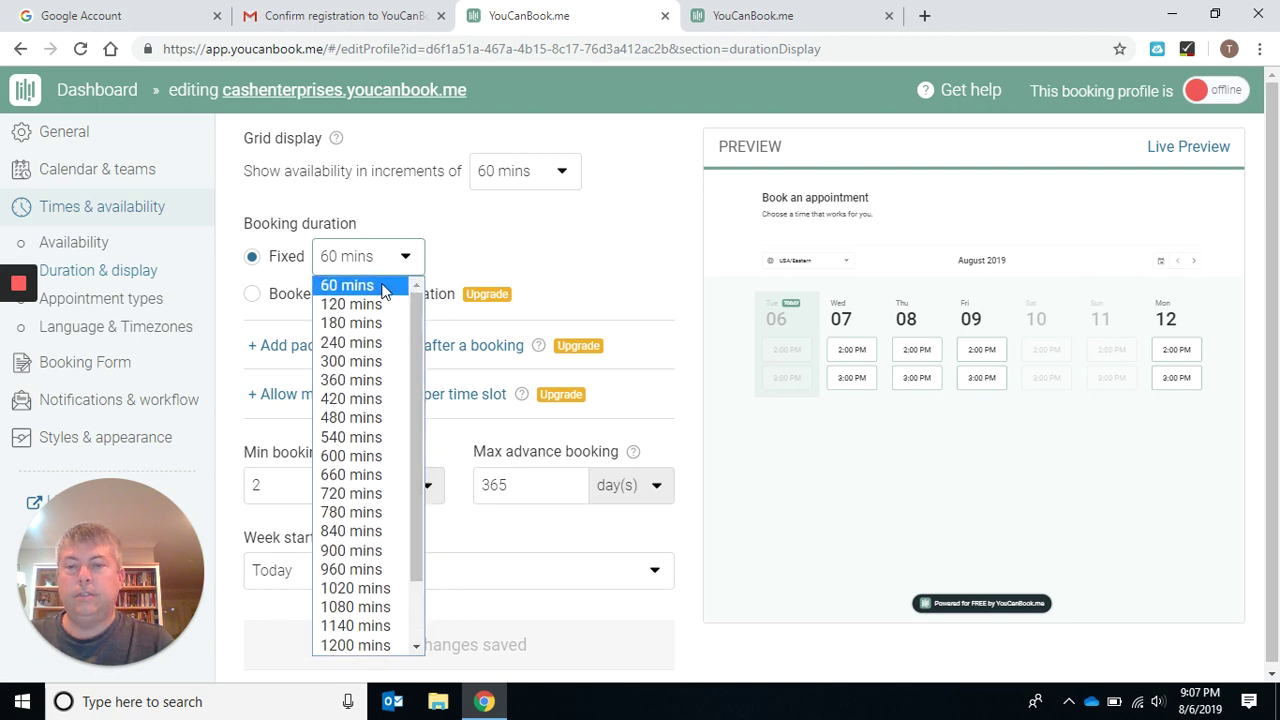
pyautogui.click(534, 171)
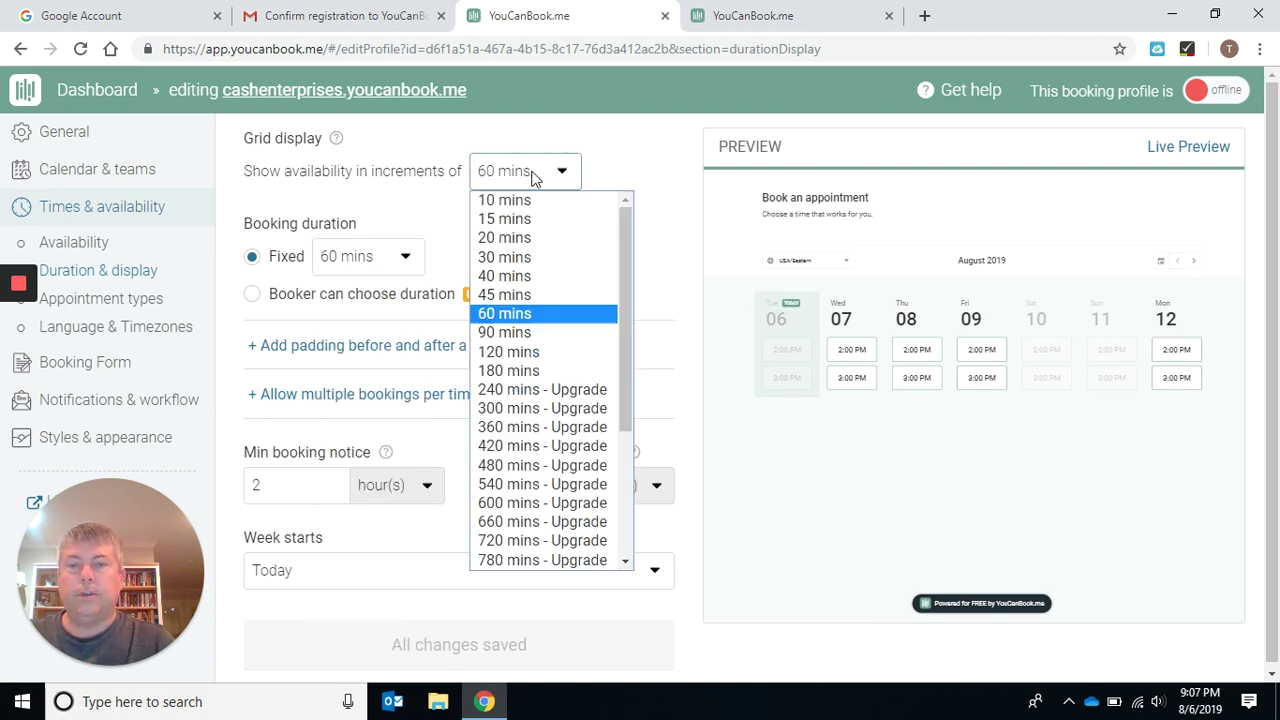
pyautogui.click(503, 258)
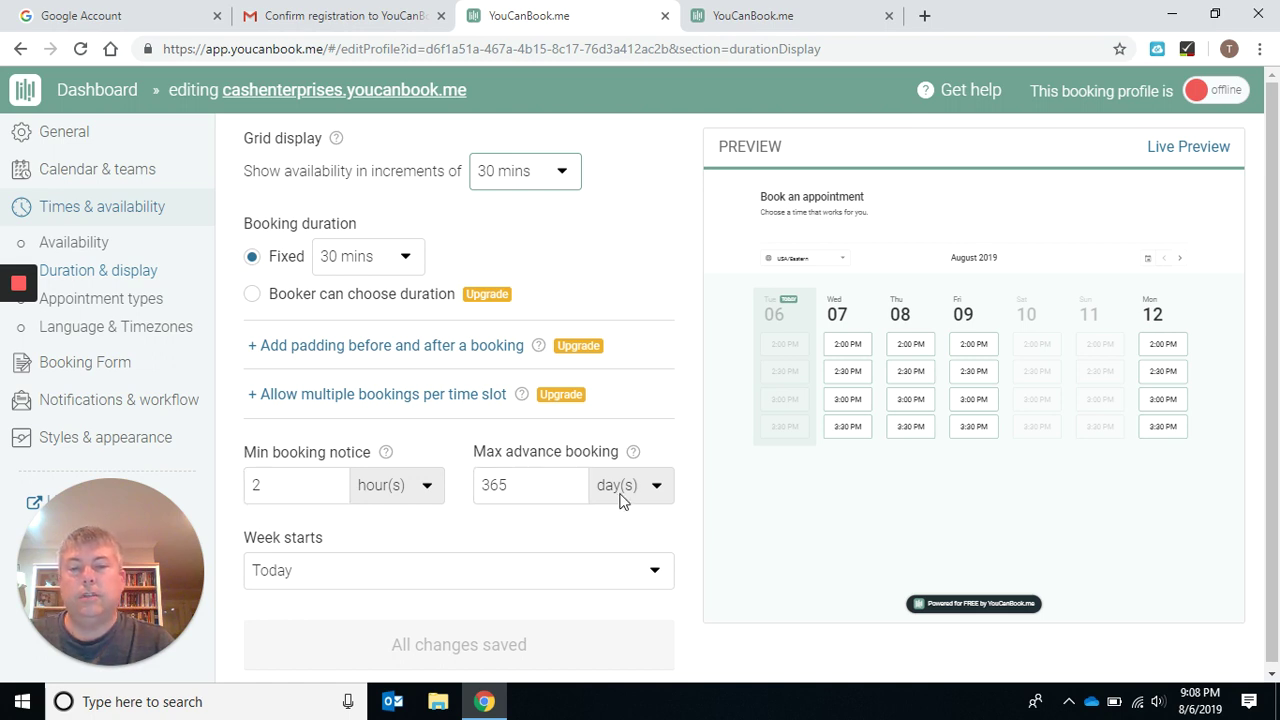
# Change Max advance booking from 365 to 1 week.
pyautogui.click(657, 487)
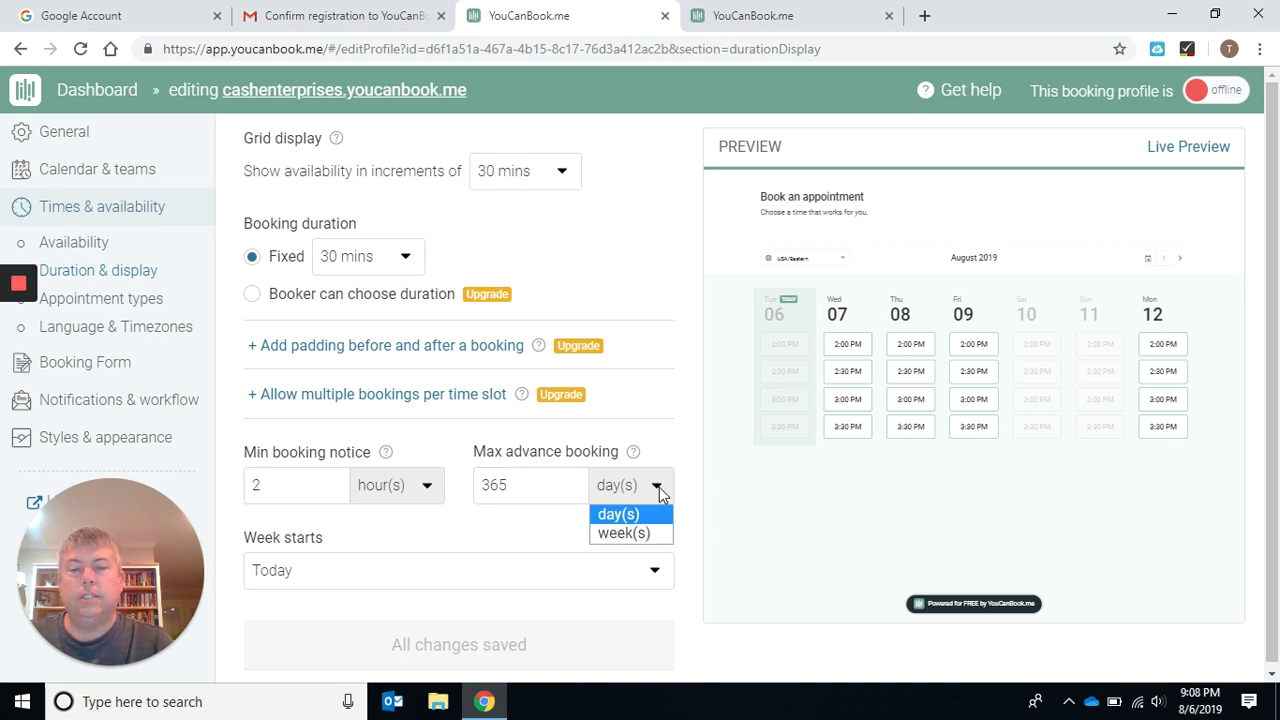
pyautogui.click(650, 532)
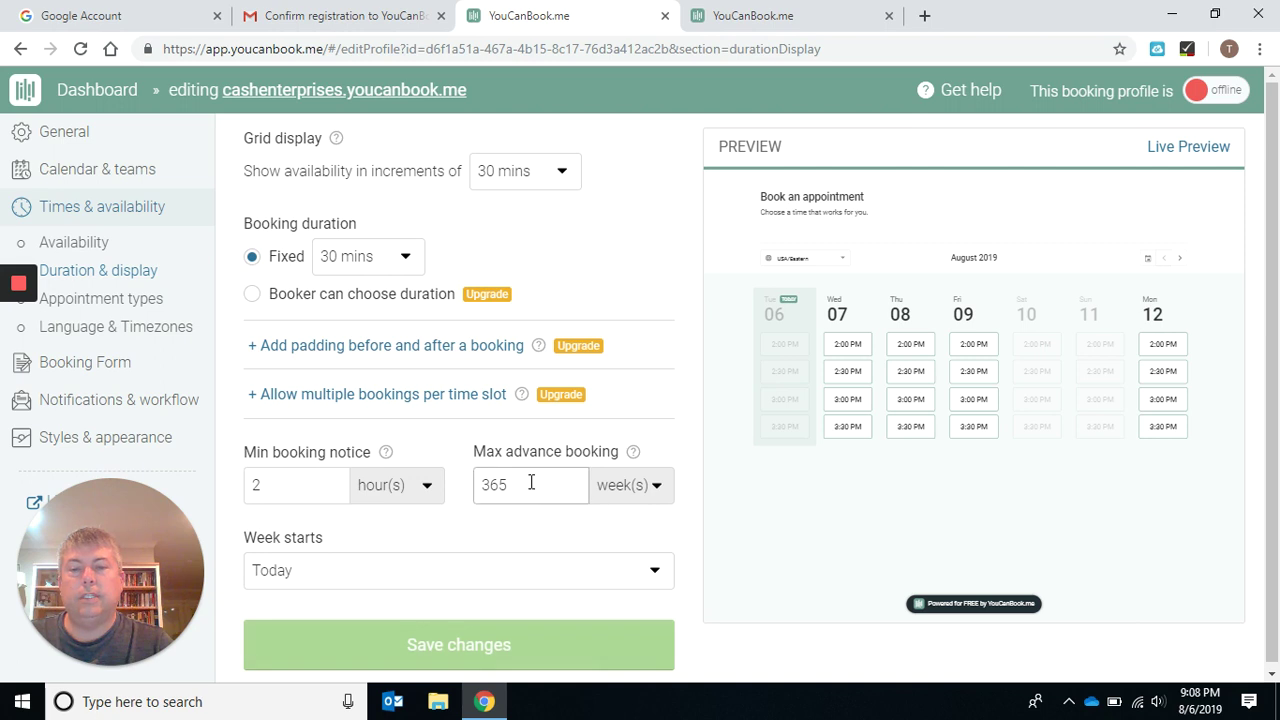
pyautogui.moveTo(530, 482); pyautogui.dragTo(463, 490)
pyautogui.write('1')
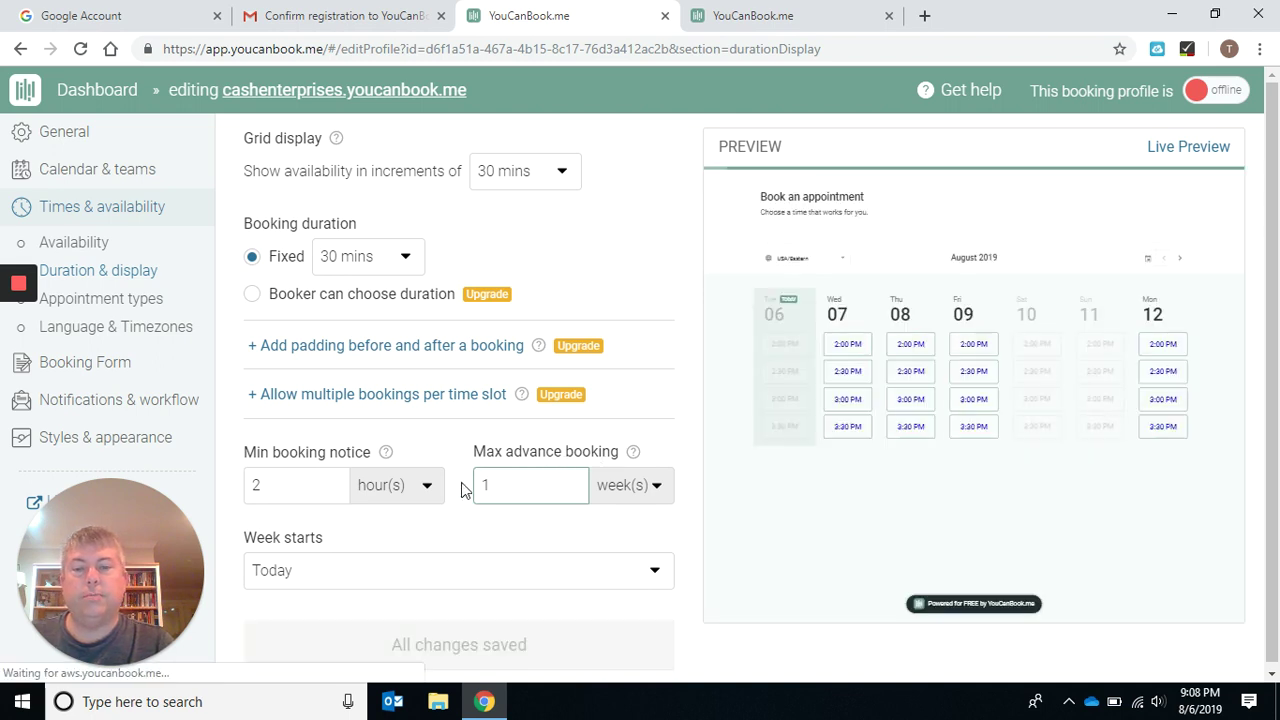
# Set Min booking notice to 1 hour and save the changes.
pyautogui.click(272, 486)
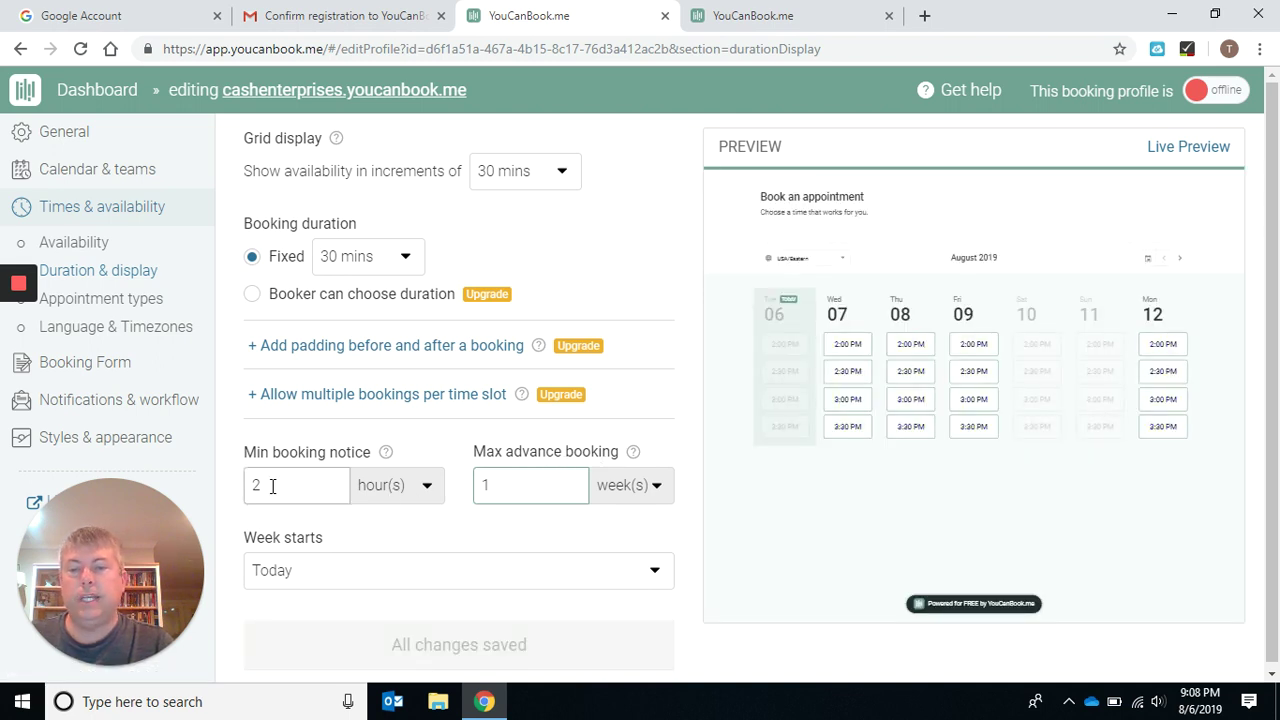
pyautogui.click(427, 488)
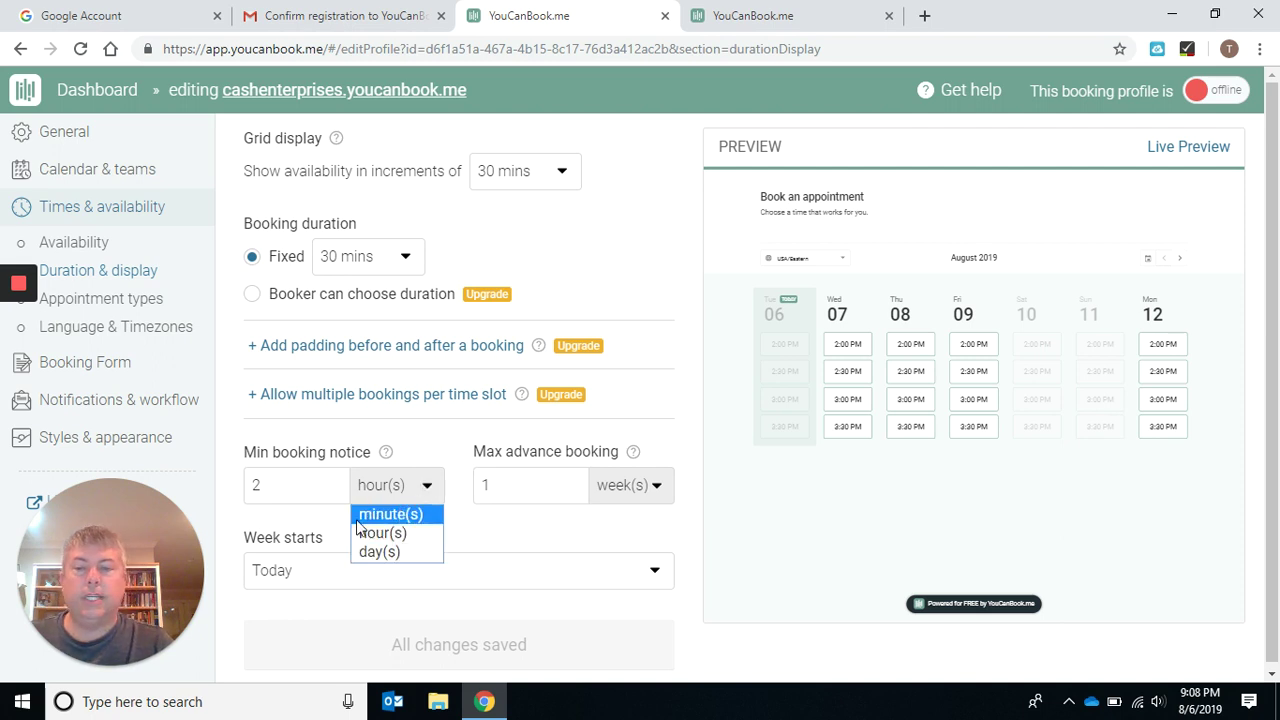
pyautogui.click(285, 486)
pyautogui.doubleClick(254, 485)
pyautogui.write('5')
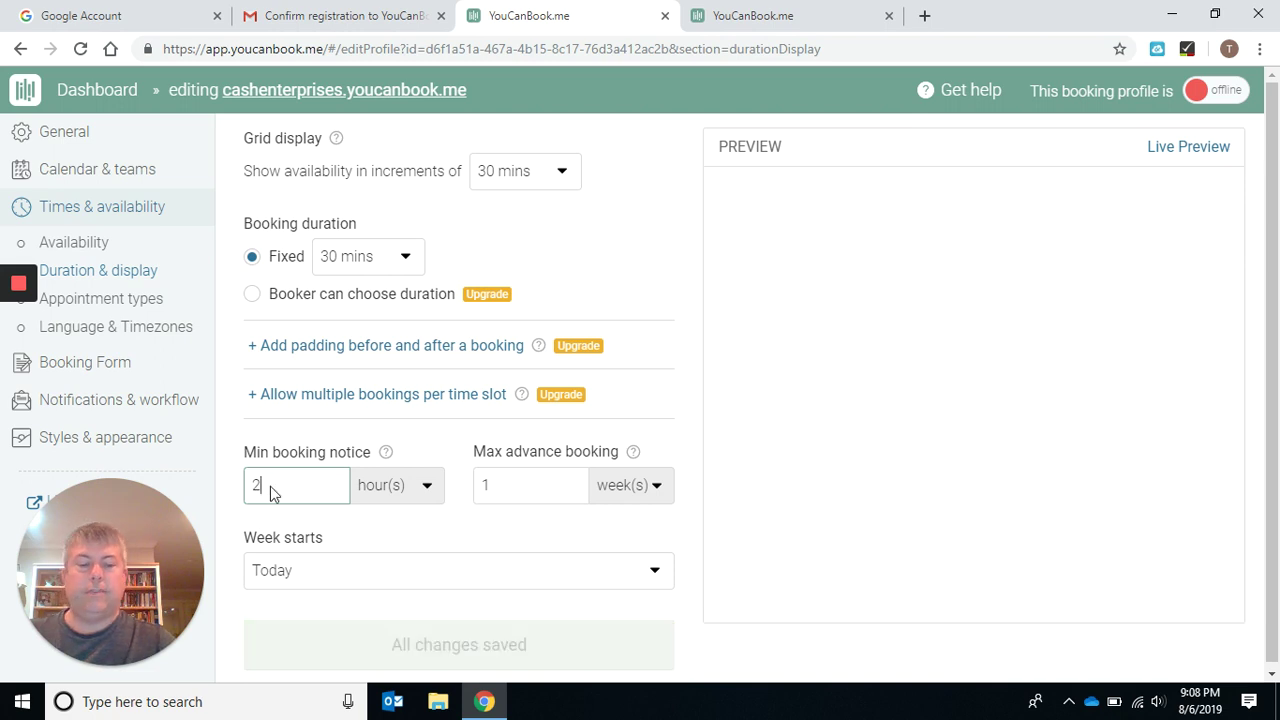
pyautogui.press('BackSpace')
pyautogui.write('1')
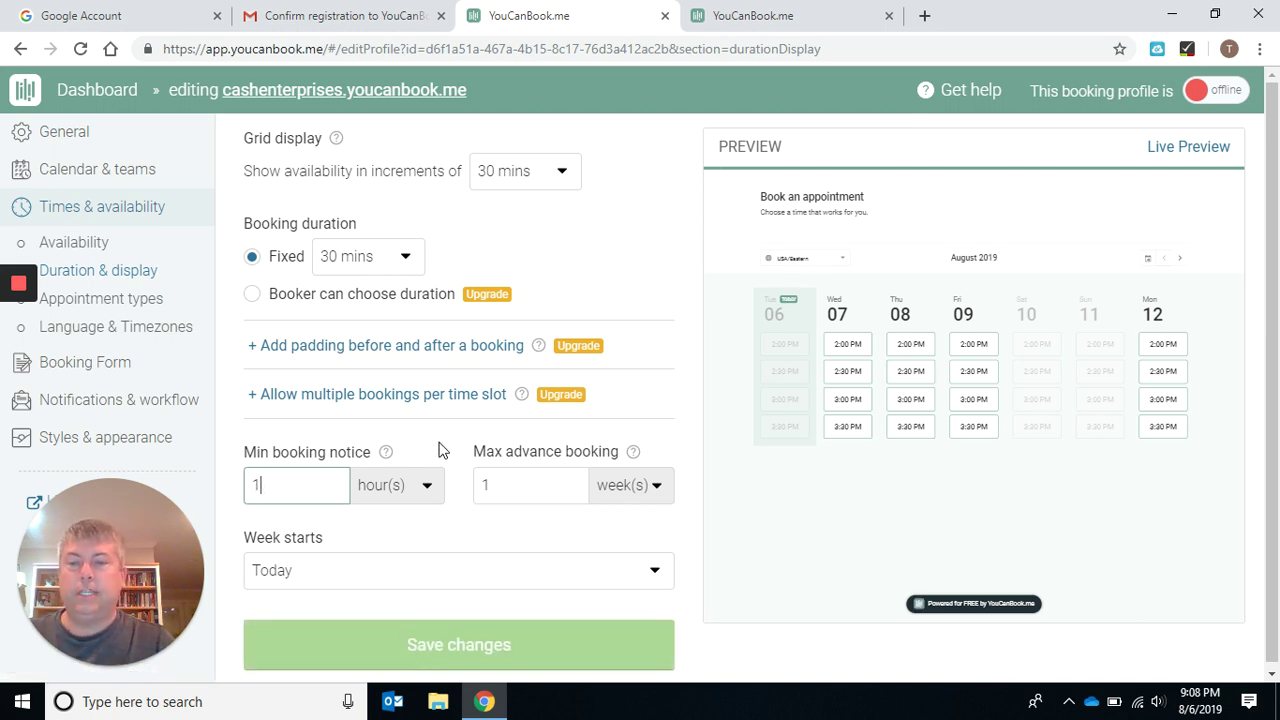
pyautogui.click(403, 522)
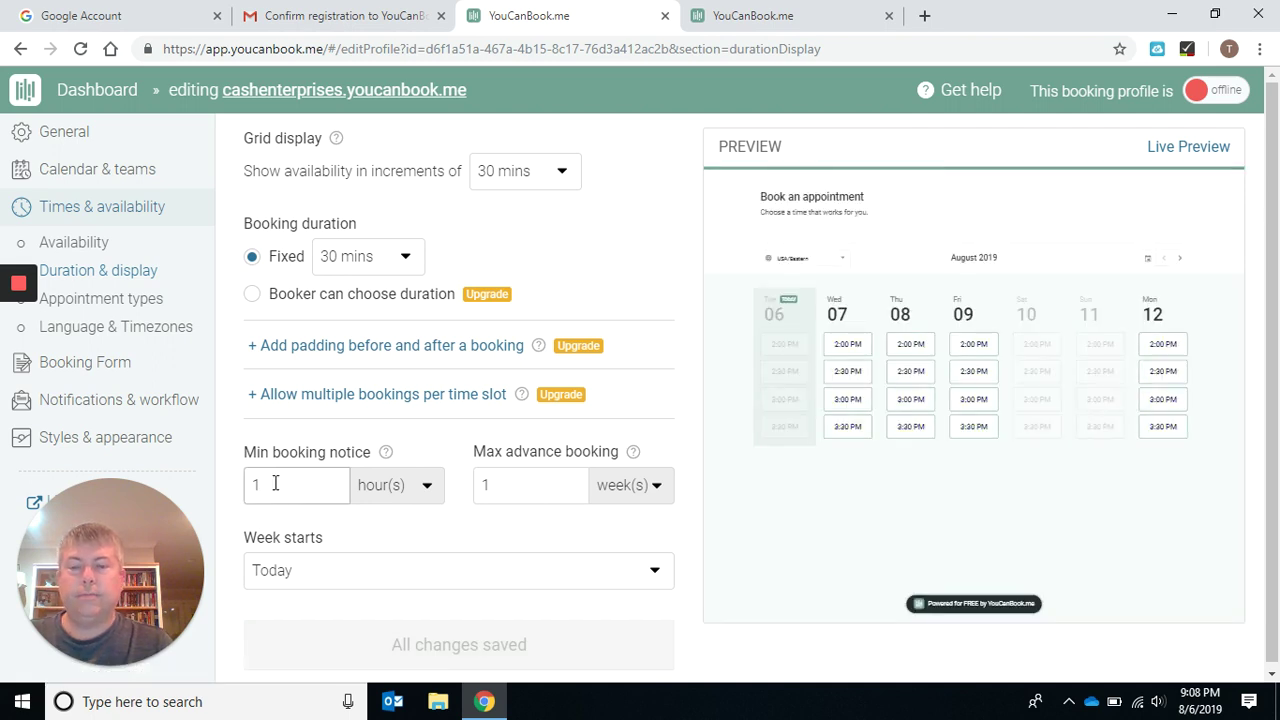
pyautogui.scroll(-1, 378, 524)
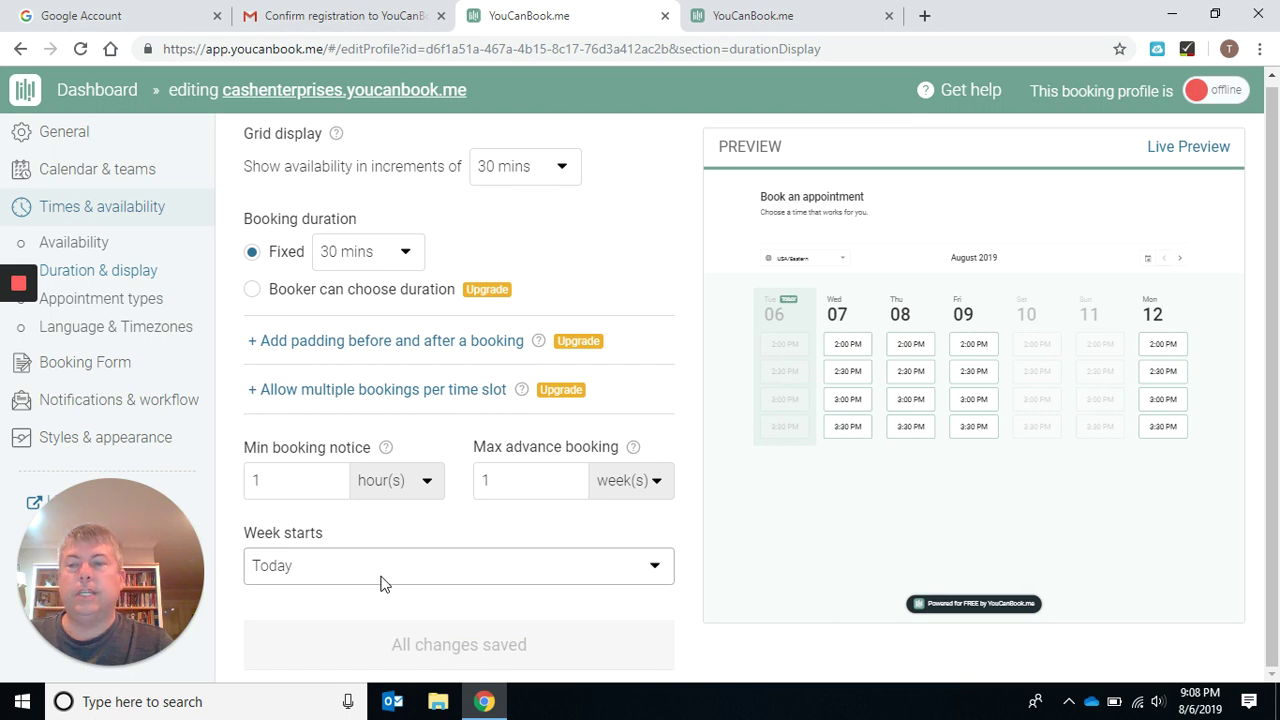
# Look over Appointment types and Availability, ending on Language & Timezones (UTC, English).
pyautogui.click(85, 302)
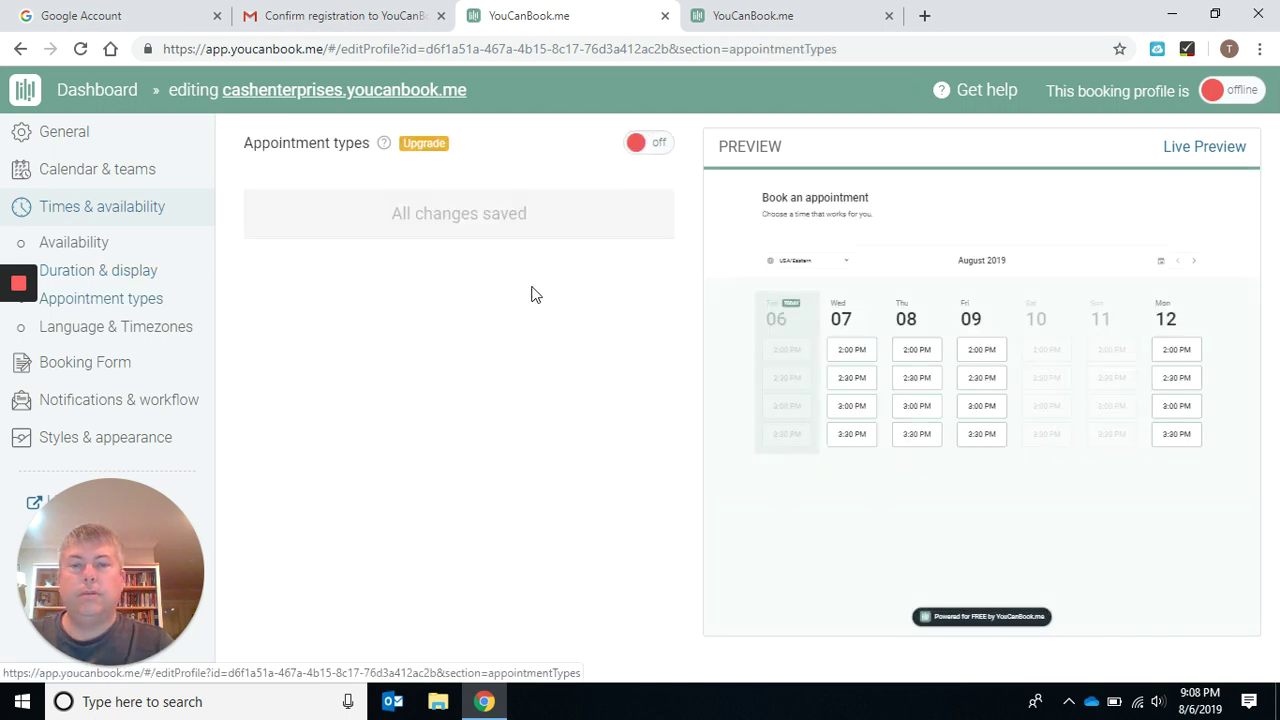
pyautogui.click(92, 245)
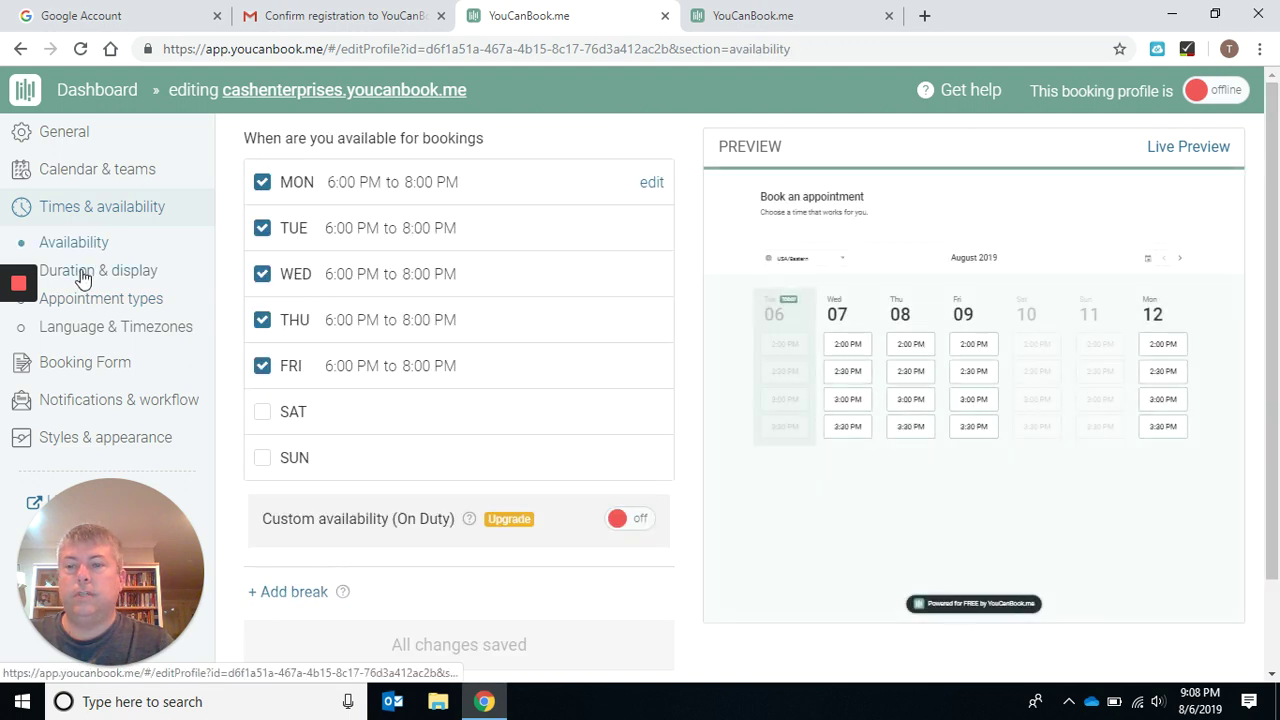
pyautogui.click(83, 340)
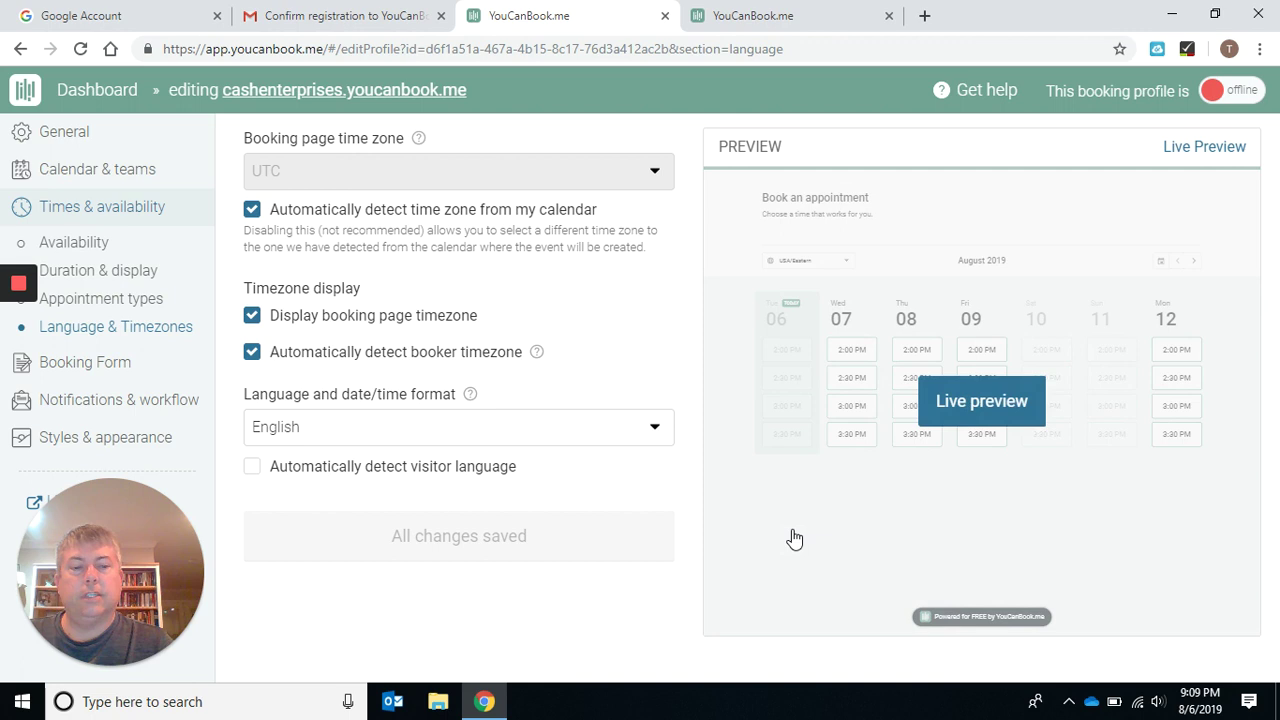
# Add a booking question labelled 'Phone number w/area code' with an empty explanatory text box.
pyautogui.click(75, 362)
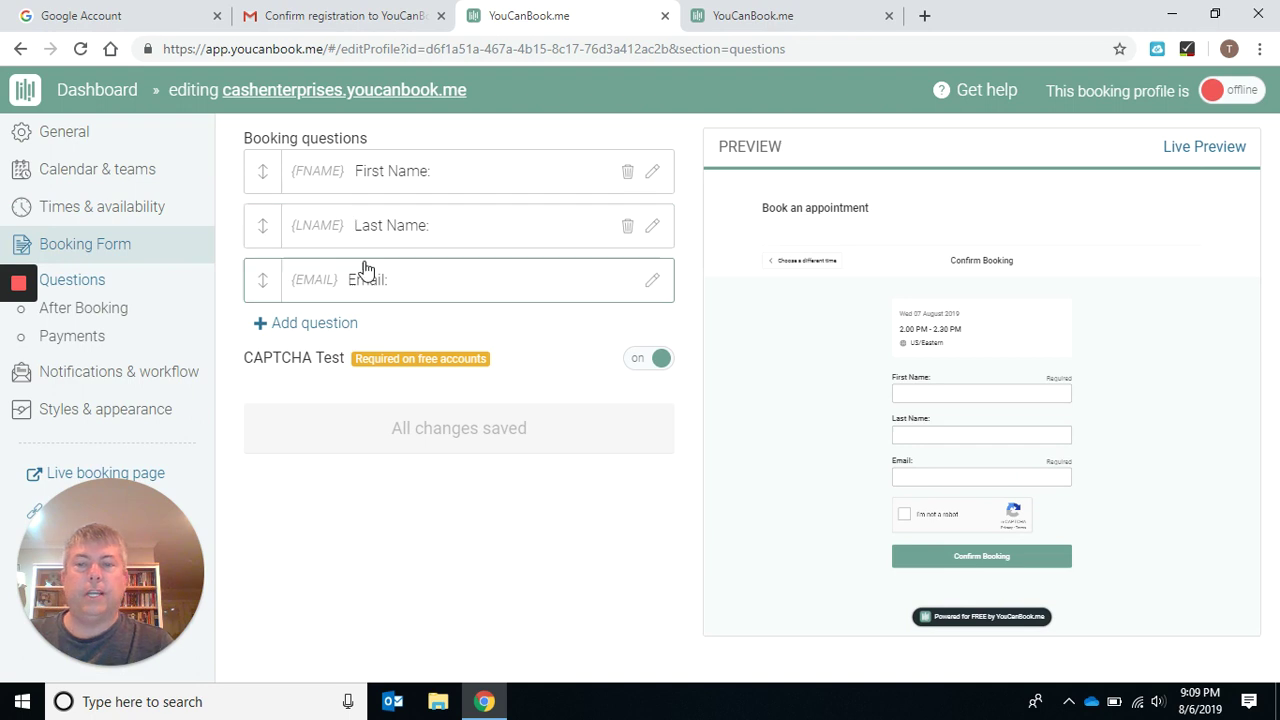
pyautogui.click(316, 323)
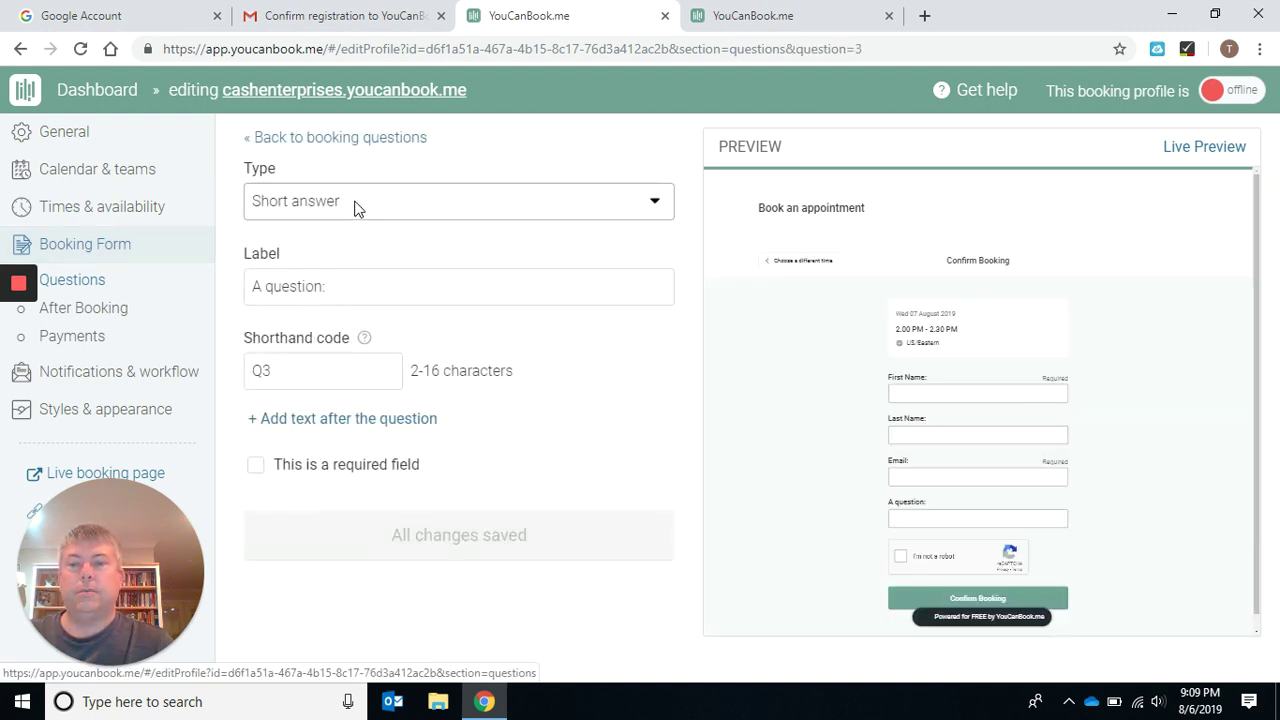
pyautogui.click(336, 285)
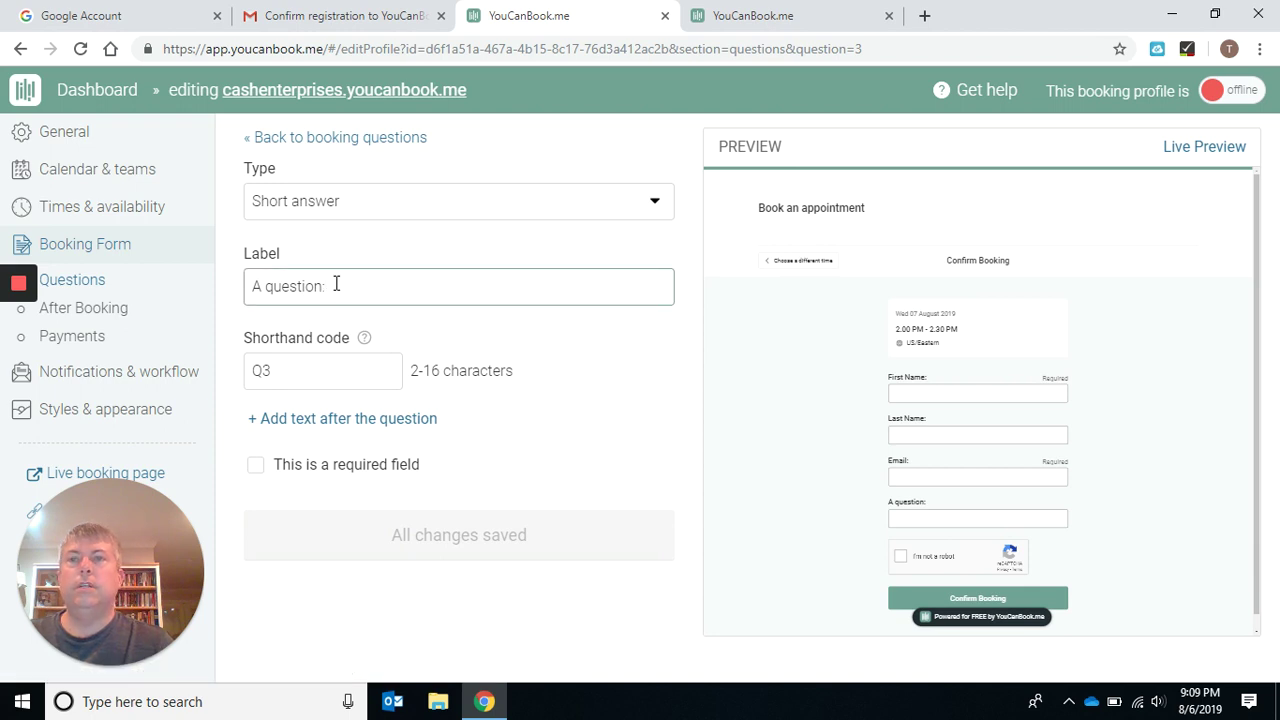
pyautogui.moveTo(336, 285); pyautogui.dragTo(229, 298)
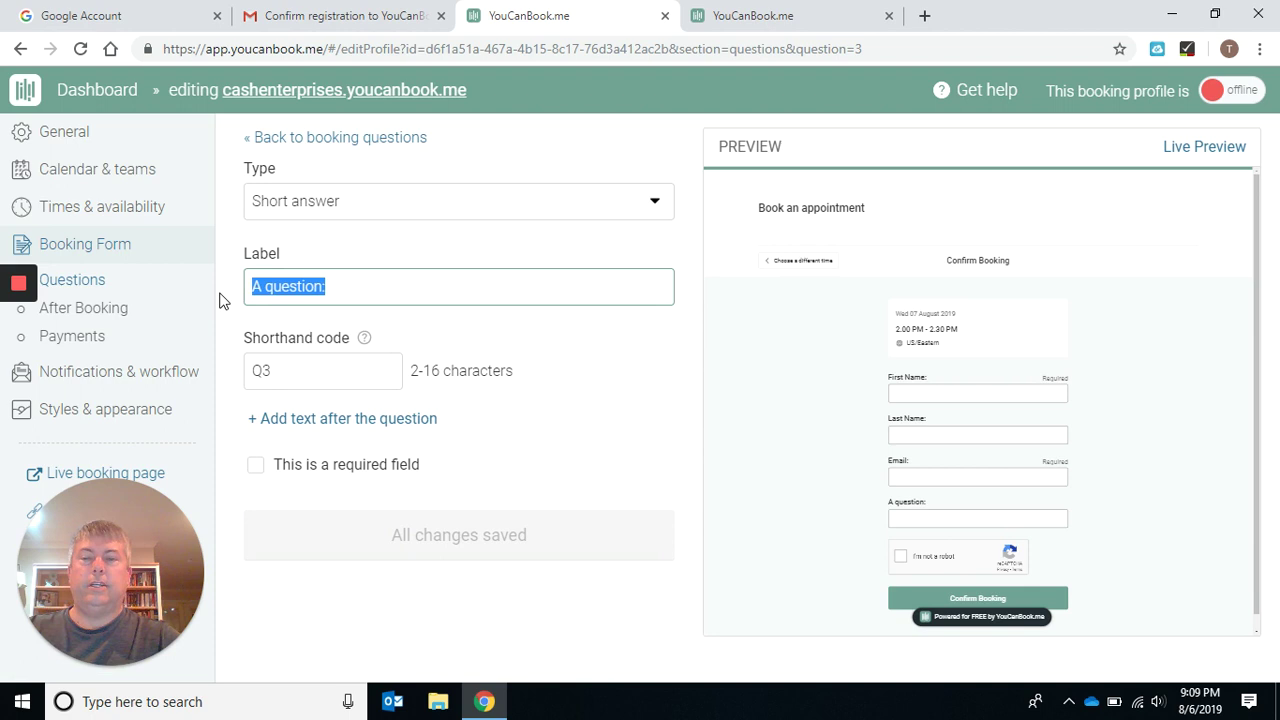
pyautogui.write('Phone numb')
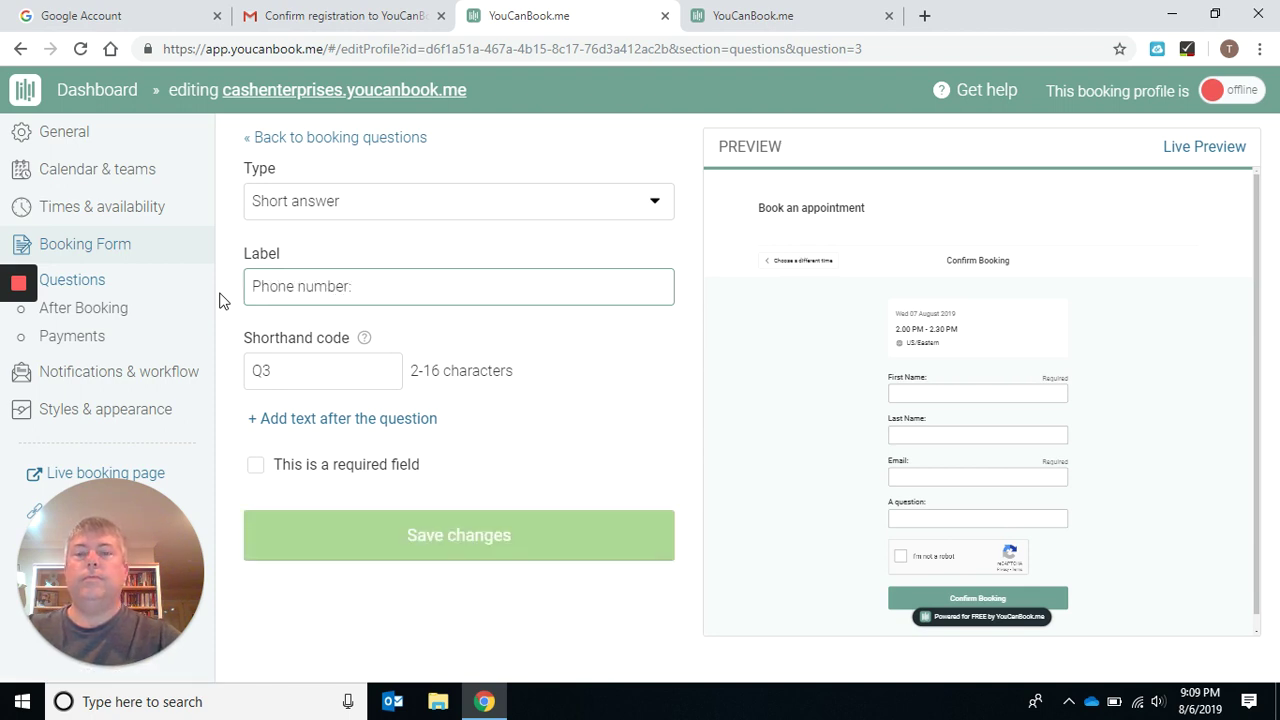
pyautogui.write('er w/area code')
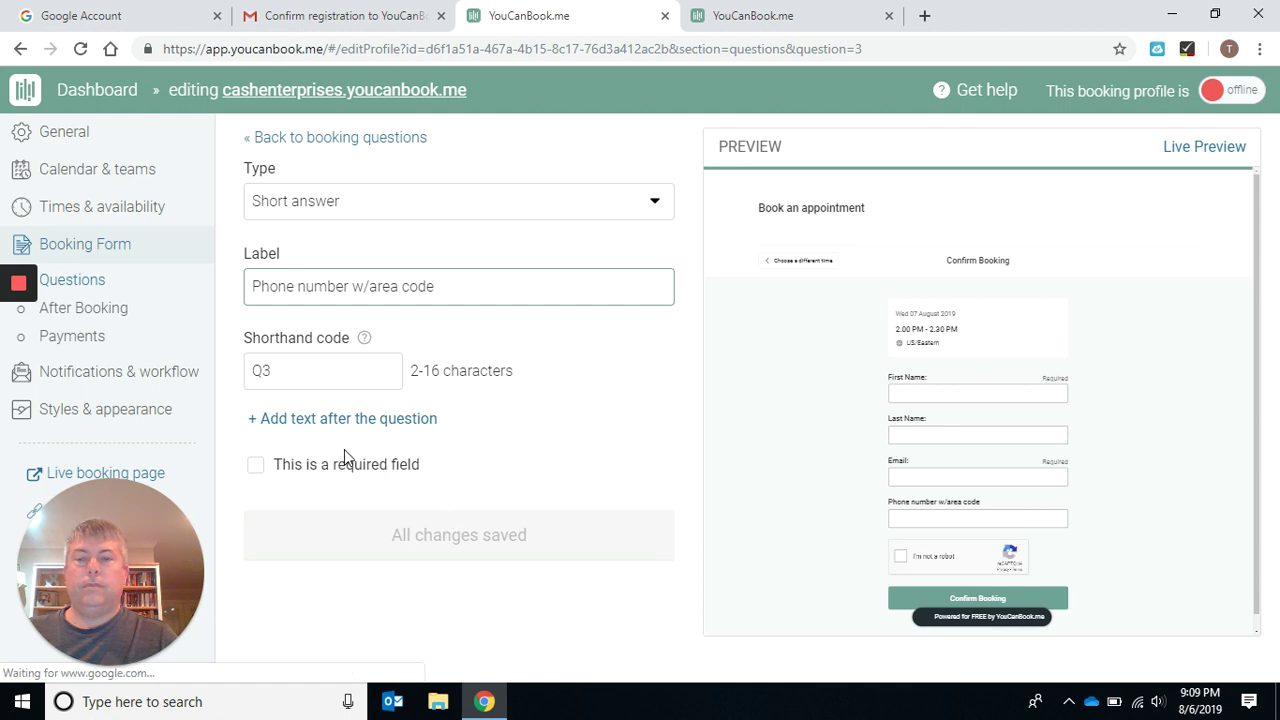
pyautogui.click(620, 423)
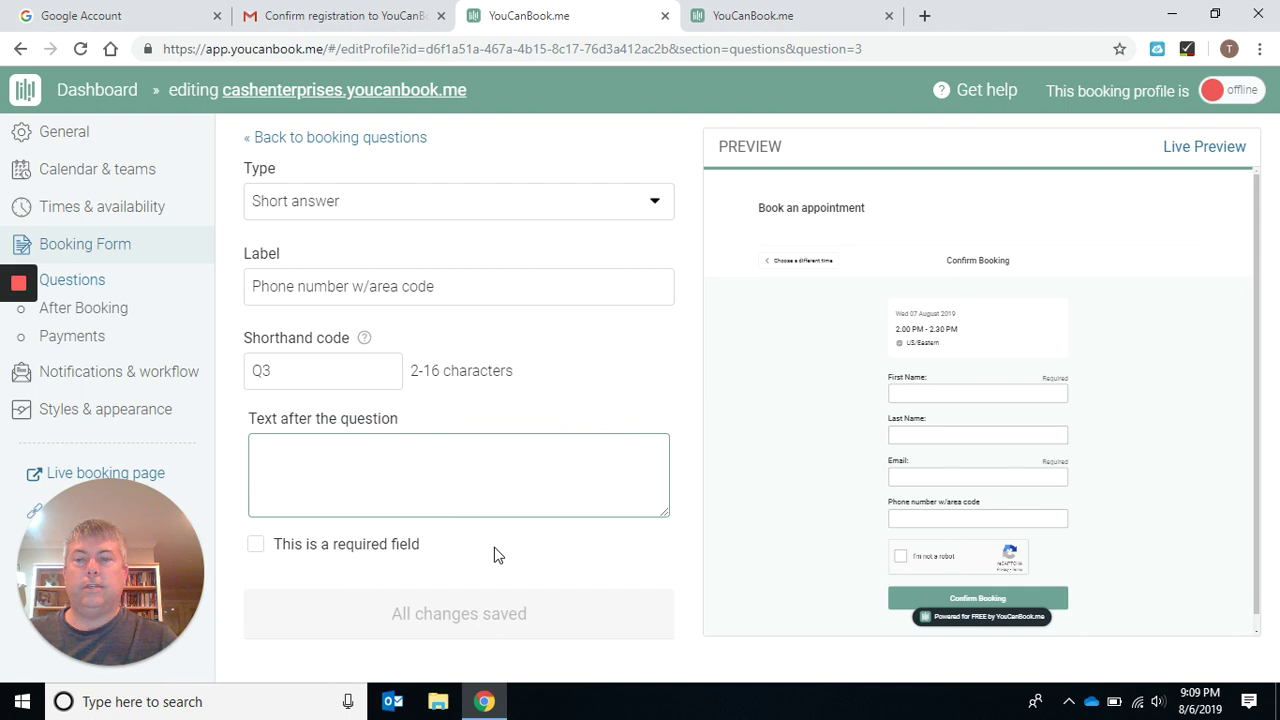
pyautogui.click(497, 555)
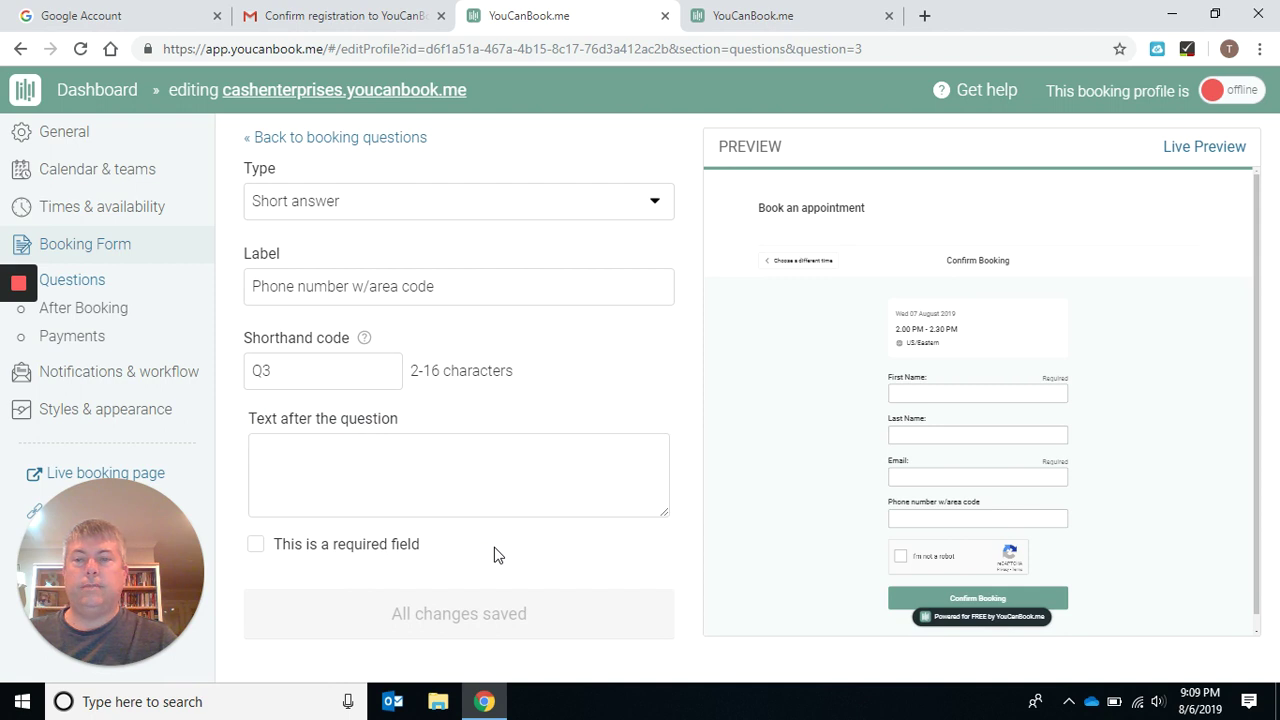
# Return to the questions list and start a fourth booking question.
pyautogui.click(378, 139)
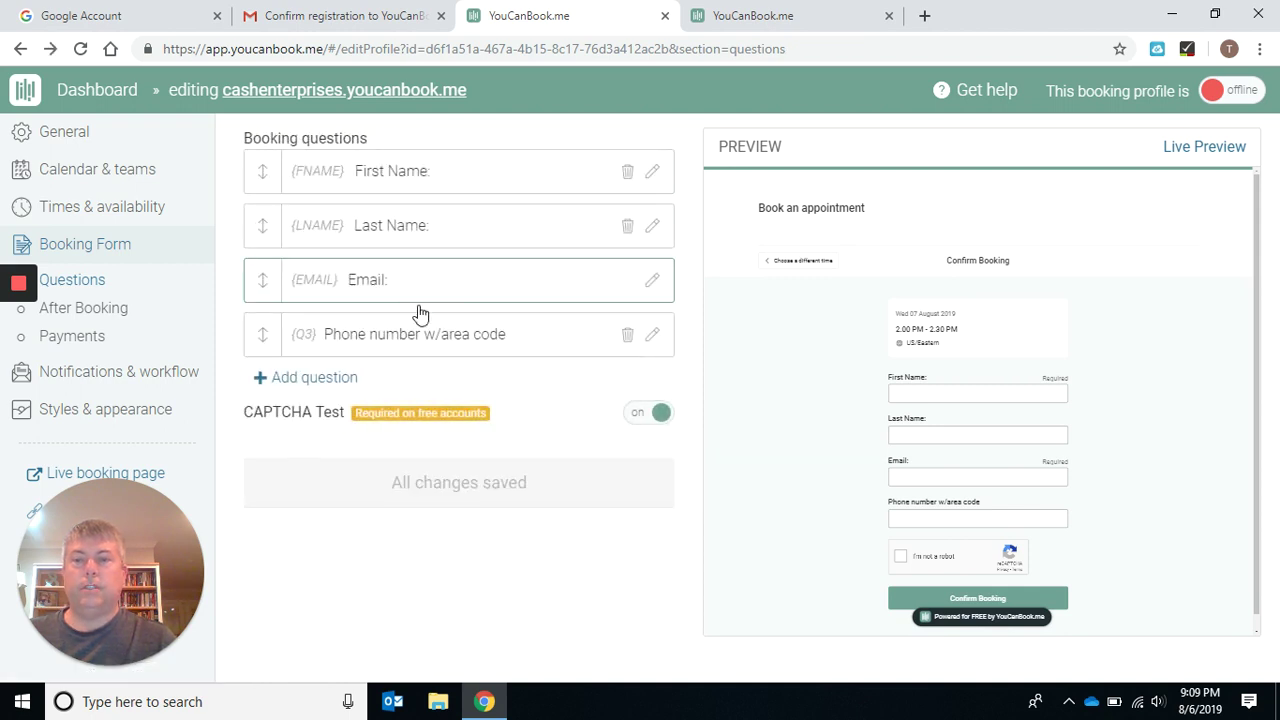
pyautogui.click(320, 378)
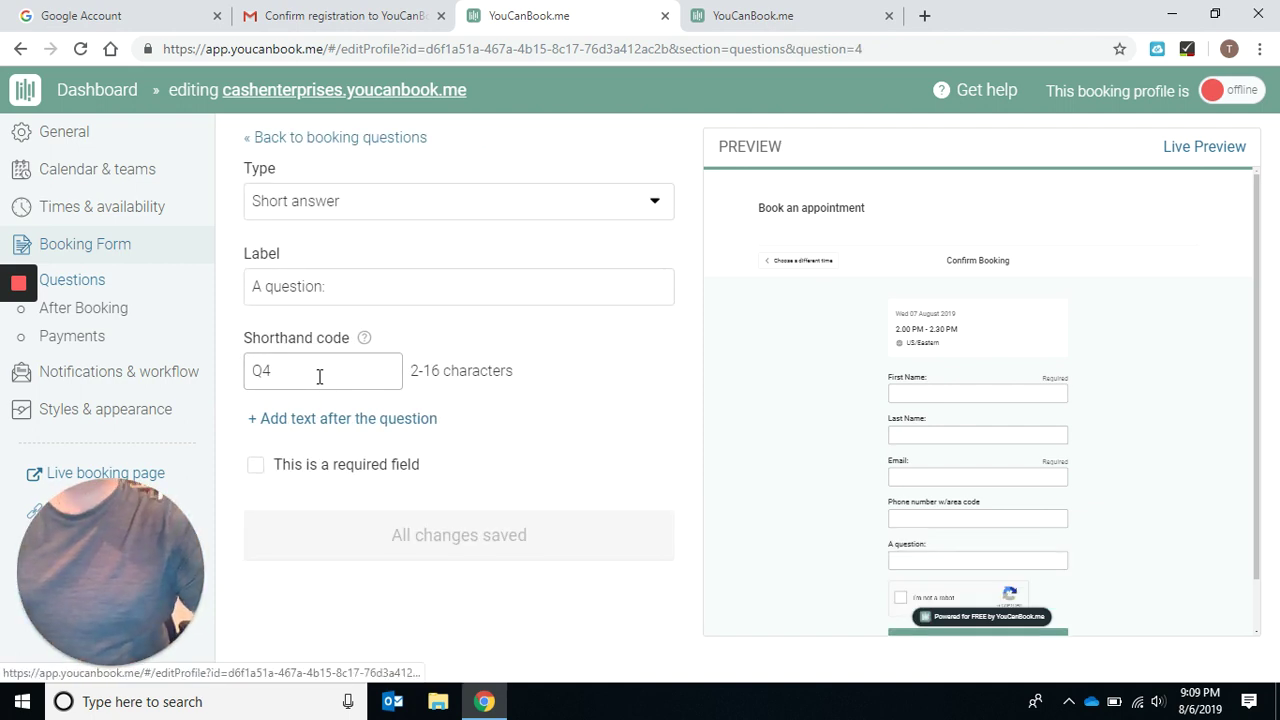
pyautogui.click(343, 291)
# Label Q4 'Looking at your current situation, how much would you like to earn per month…', save it, and go back.
pyautogui.moveTo(343, 291); pyautogui.dragTo(252, 291)
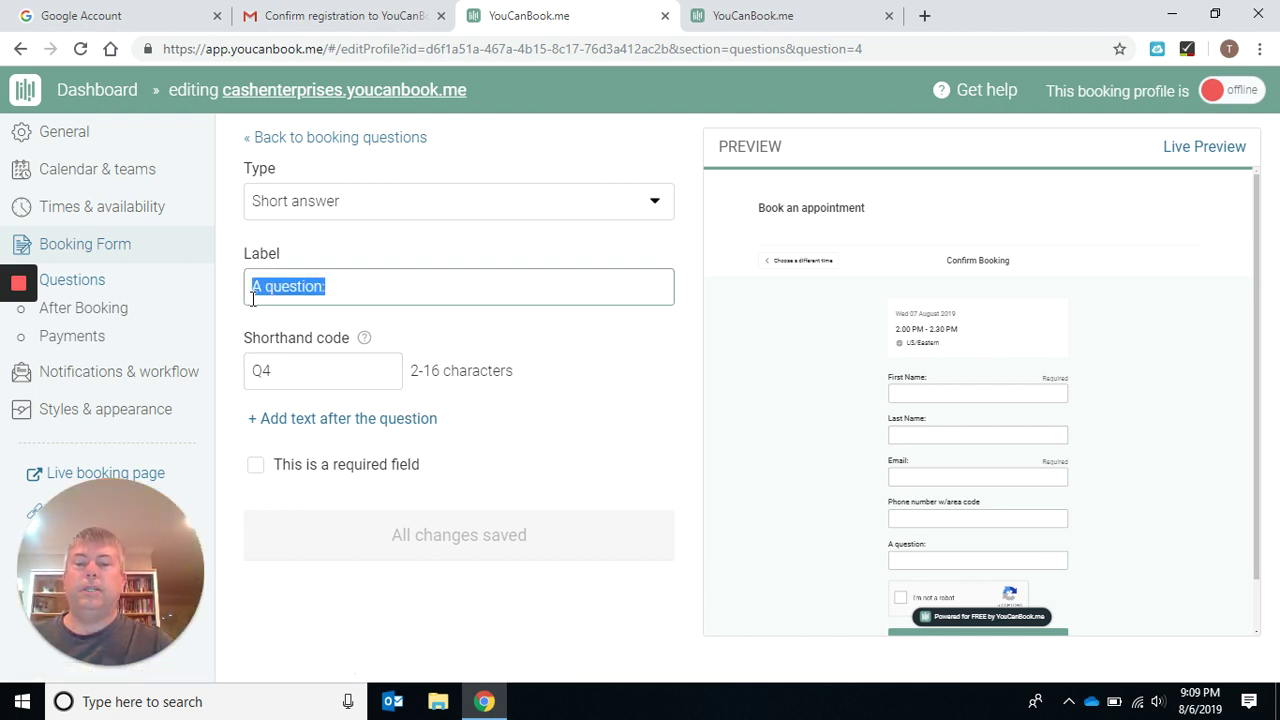
pyautogui.write('Looking at ')
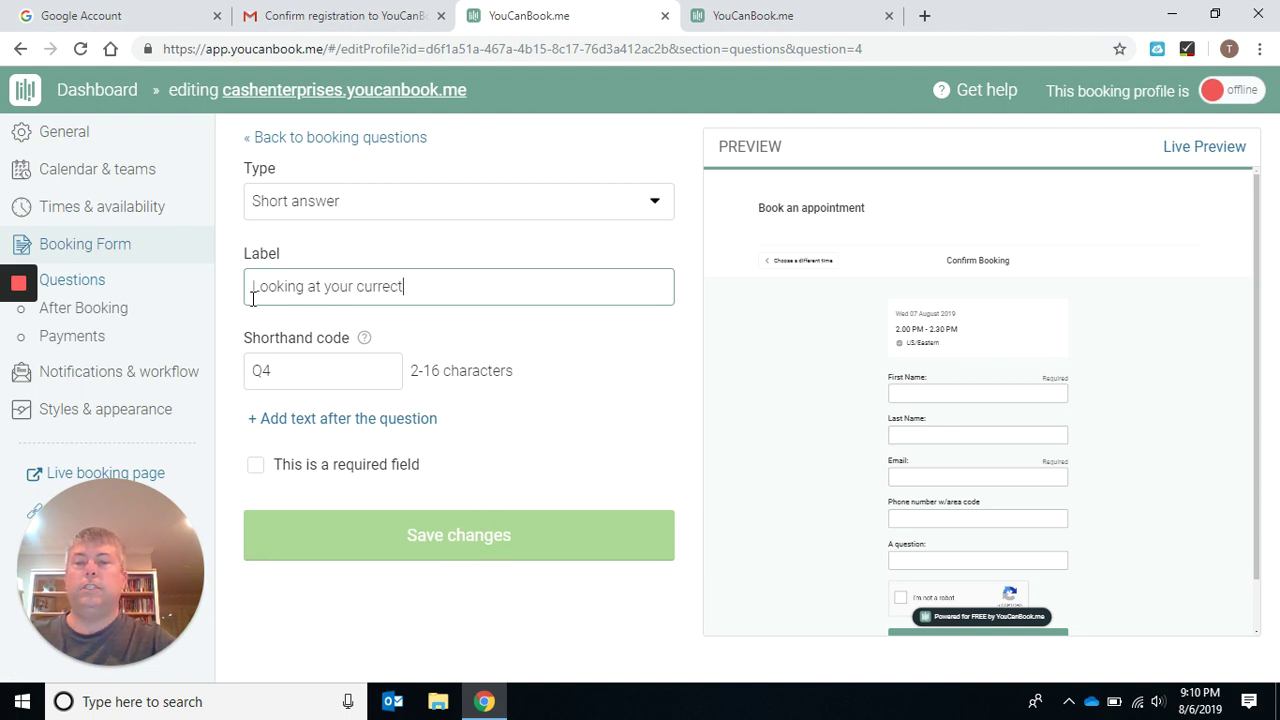
pyautogui.write('your current situa')
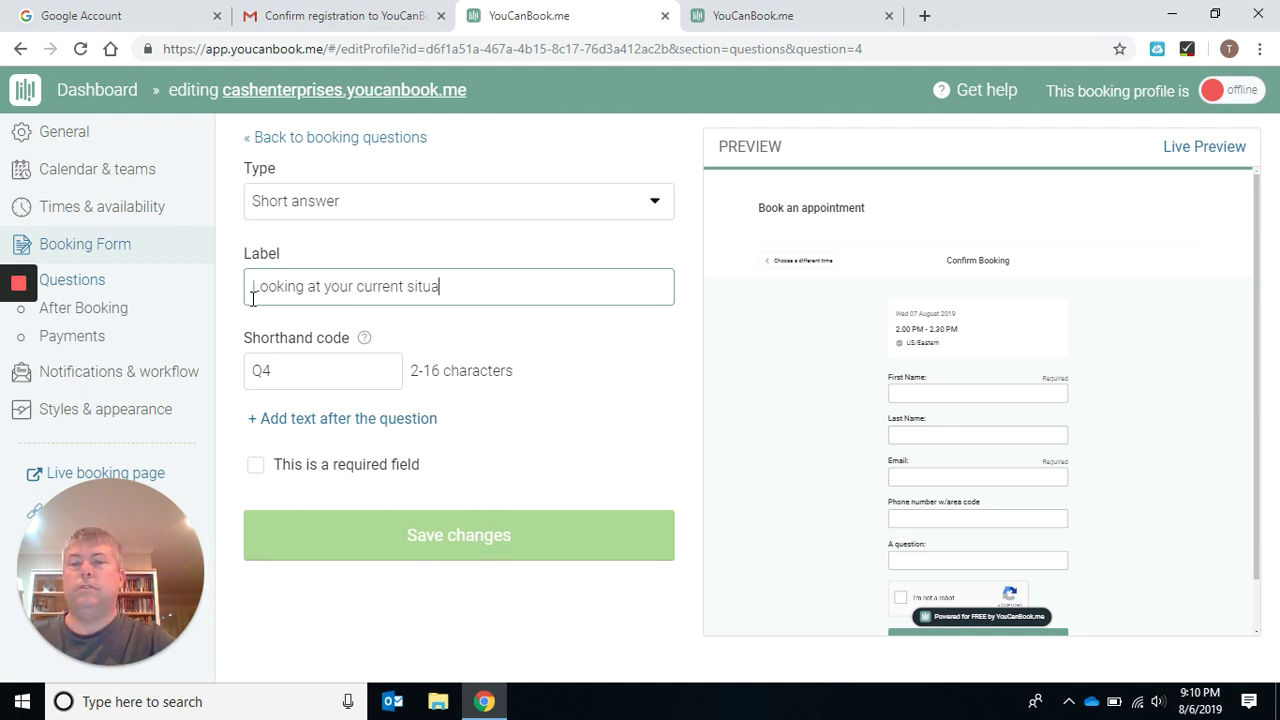
pyautogui.write('tion,')
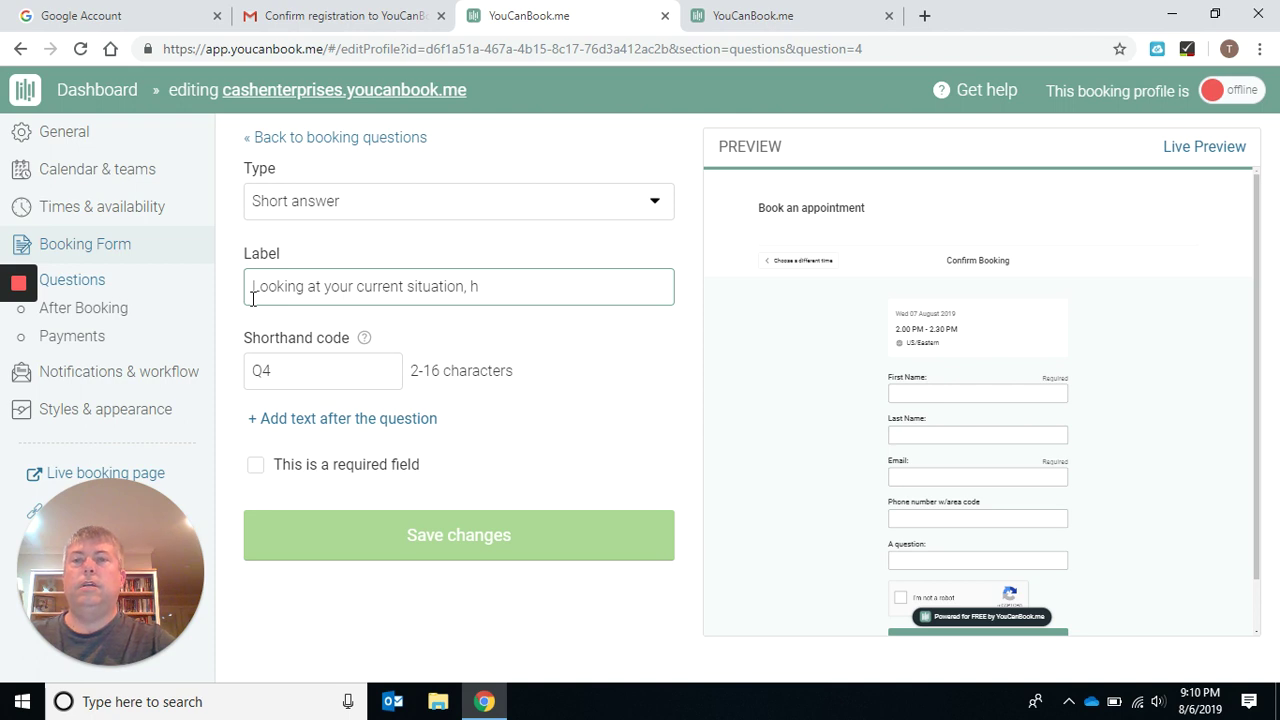
pyautogui.write(' how much would')
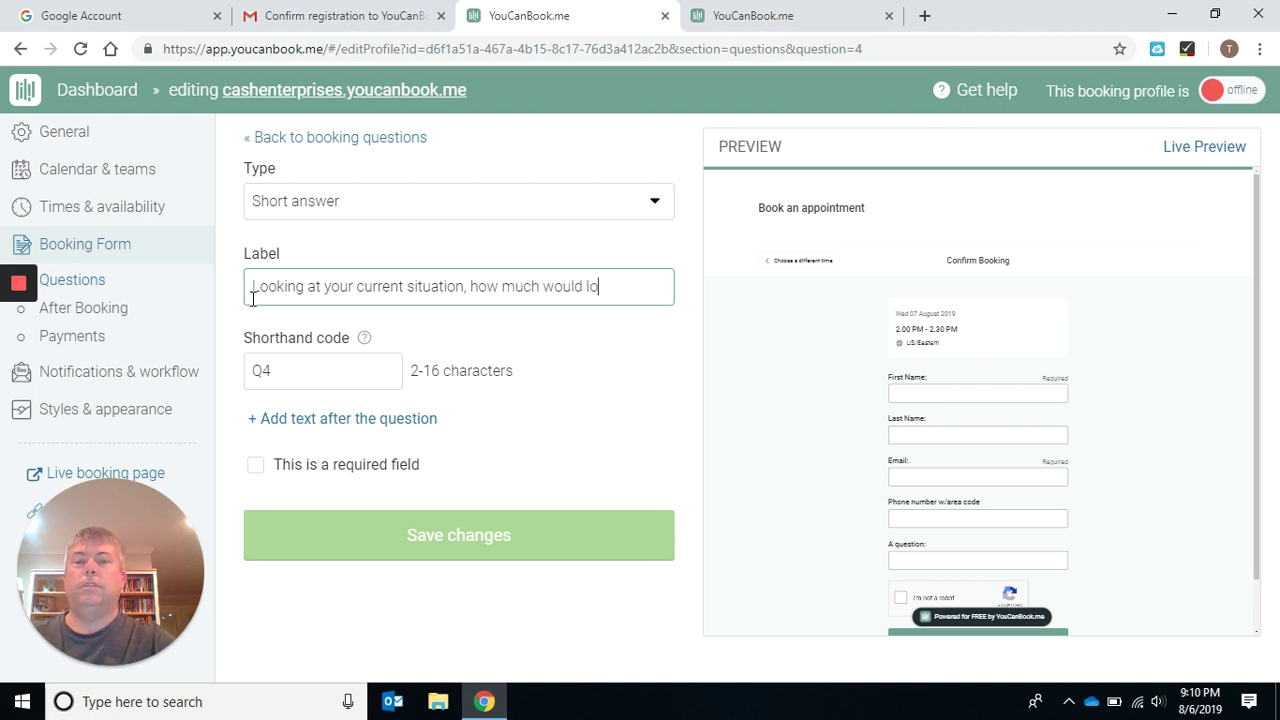
pyautogui.write(' you like to ')
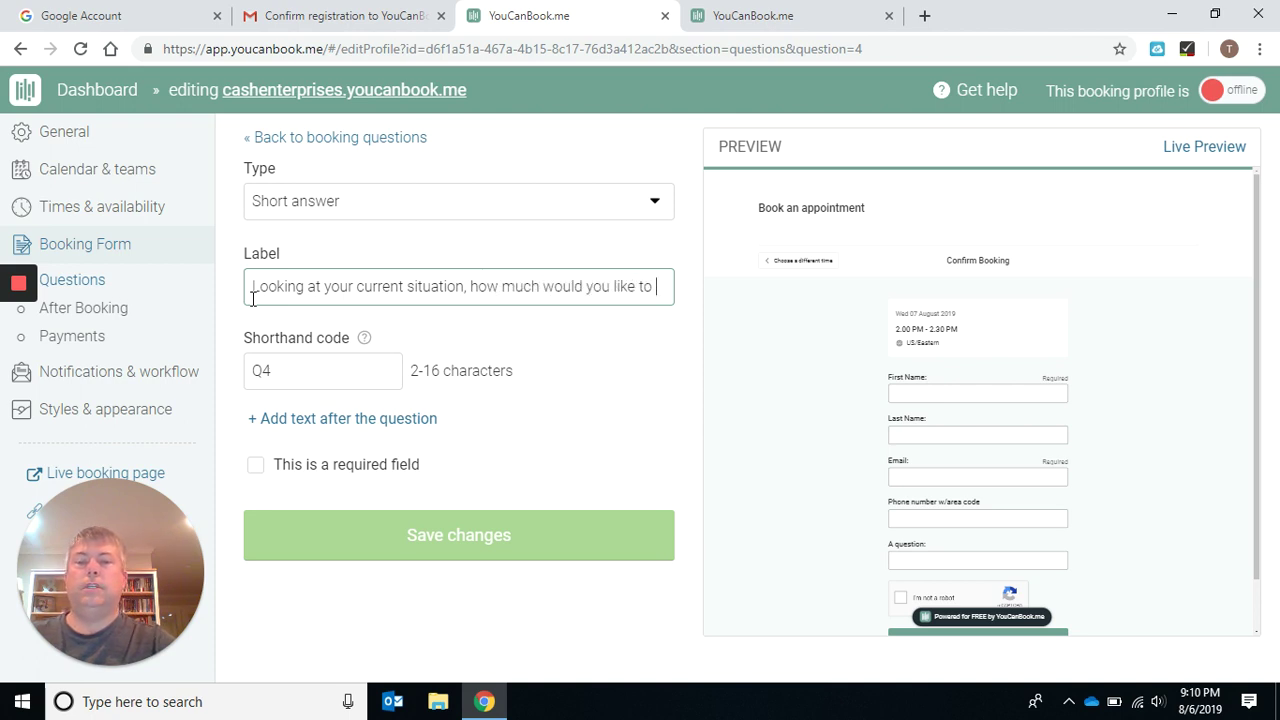
pyautogui.write('earn per mont')
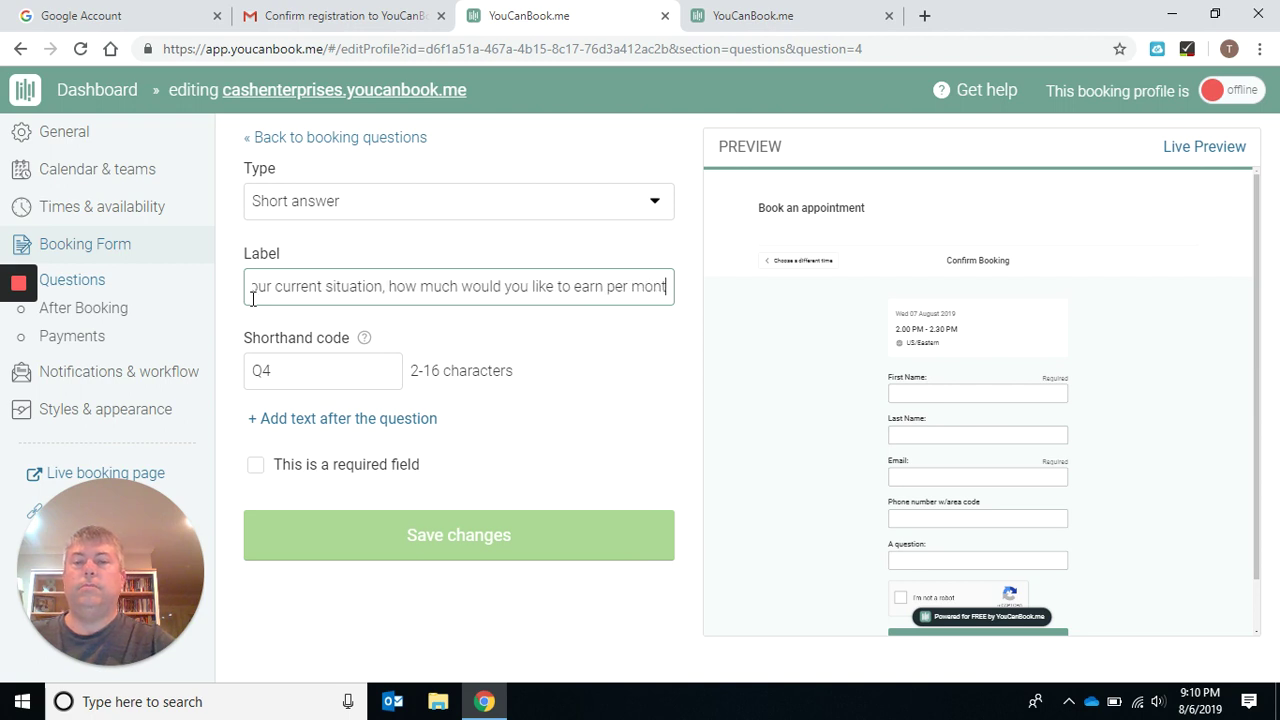
pyautogui.write('h to sa')
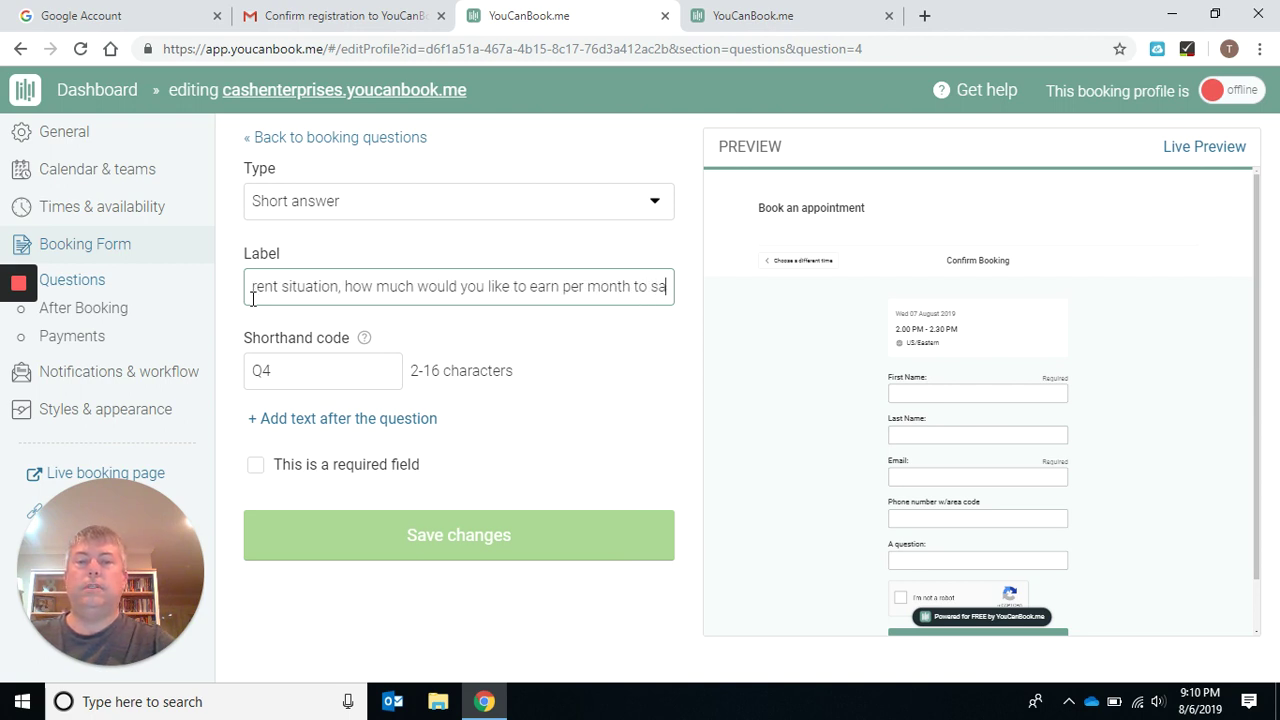
pyautogui.write('tisfy y')
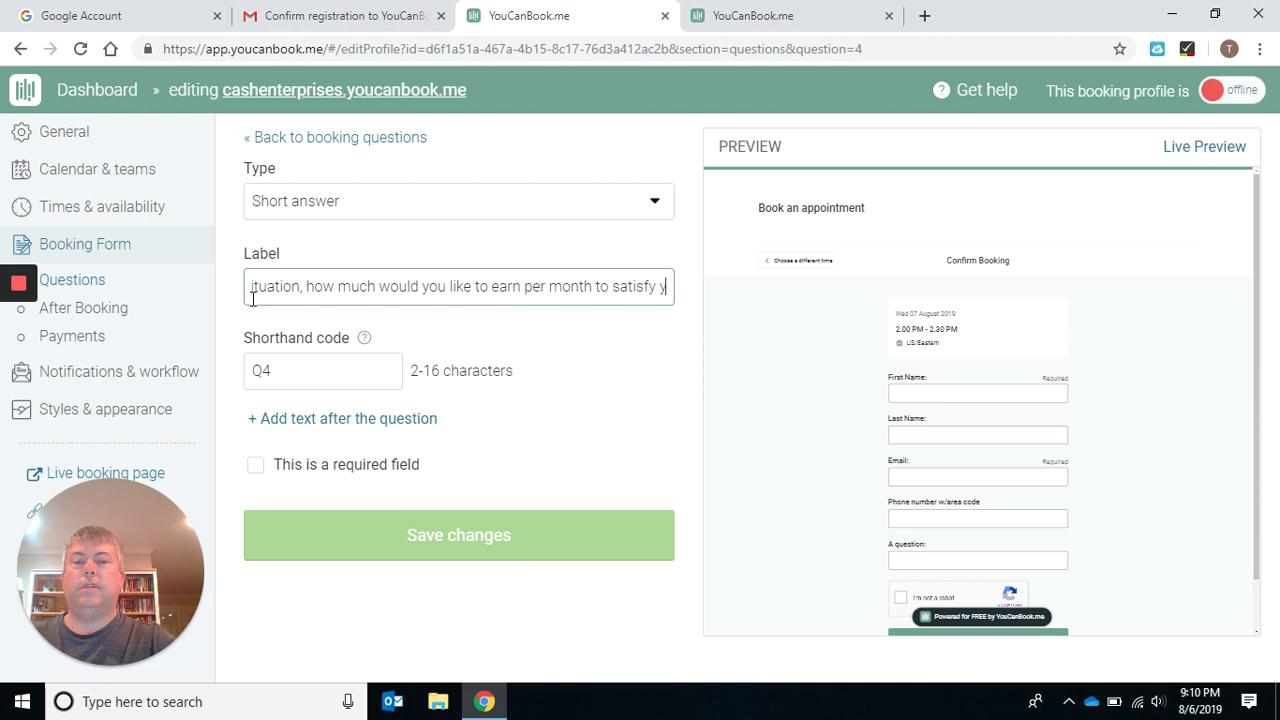
pyautogui.write('our financial')
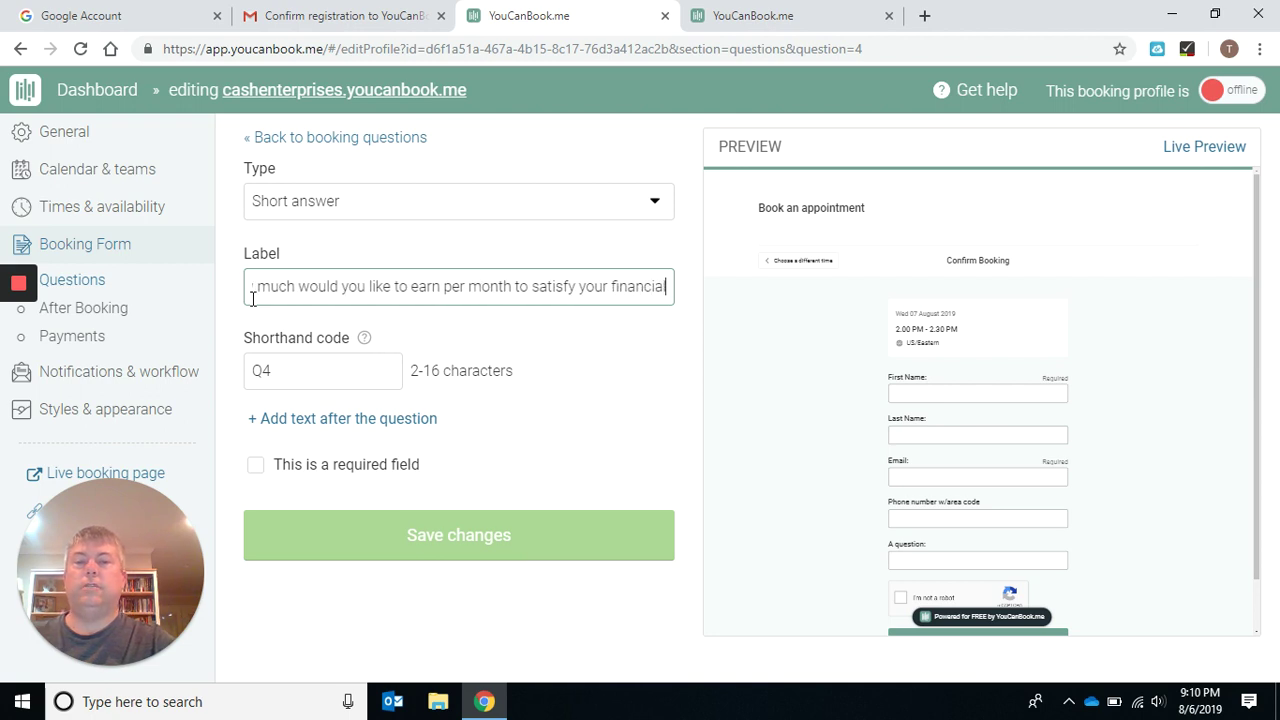
pyautogui.write(' needs or goals?')
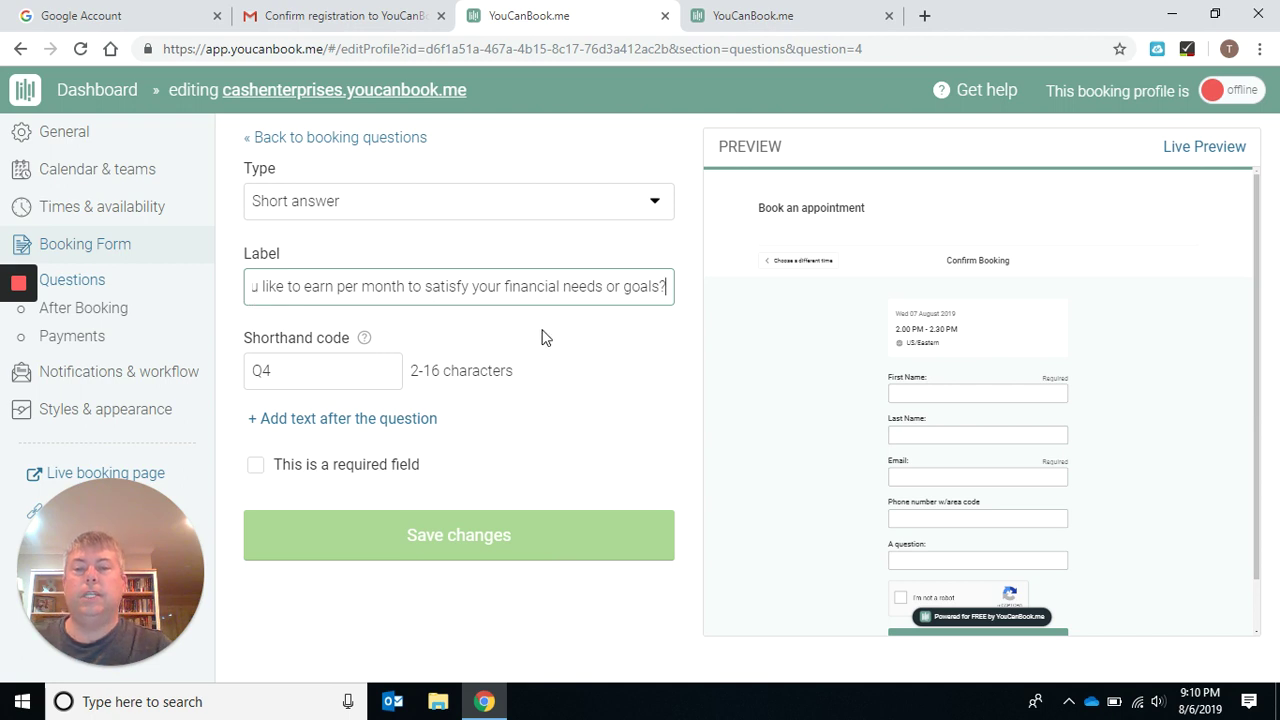
pyautogui.click(475, 540)
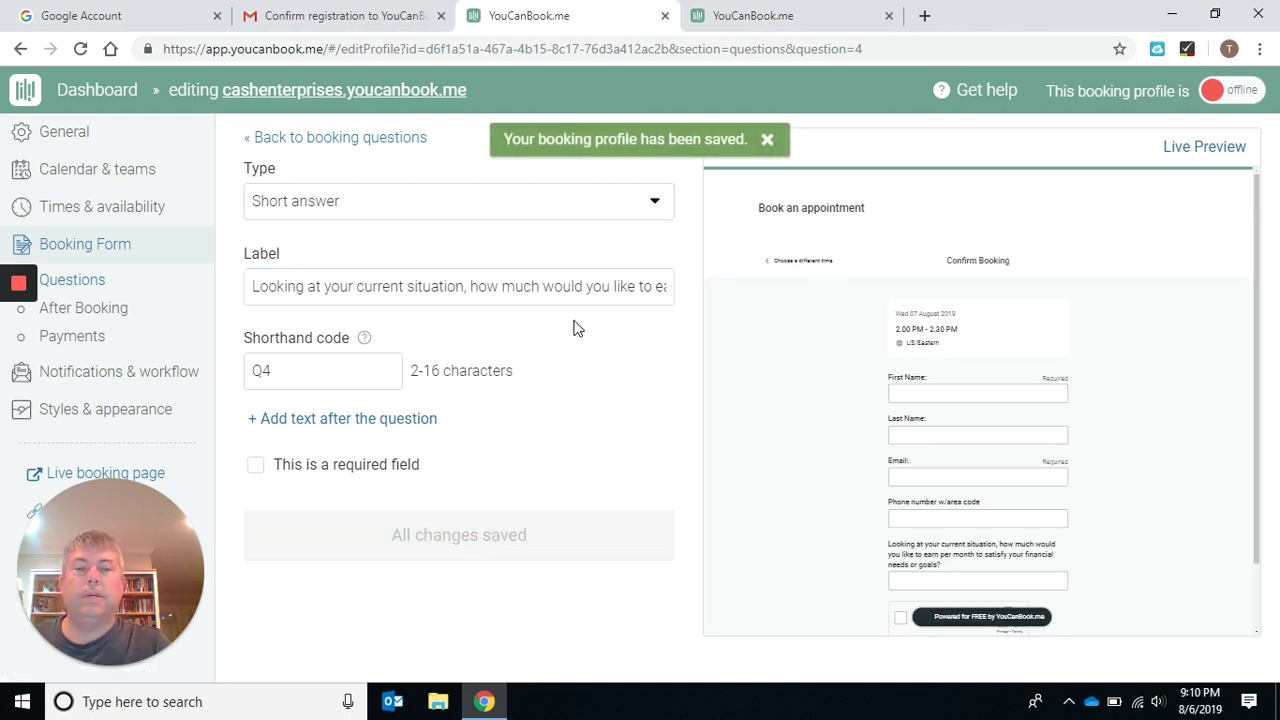
pyautogui.click(303, 140)
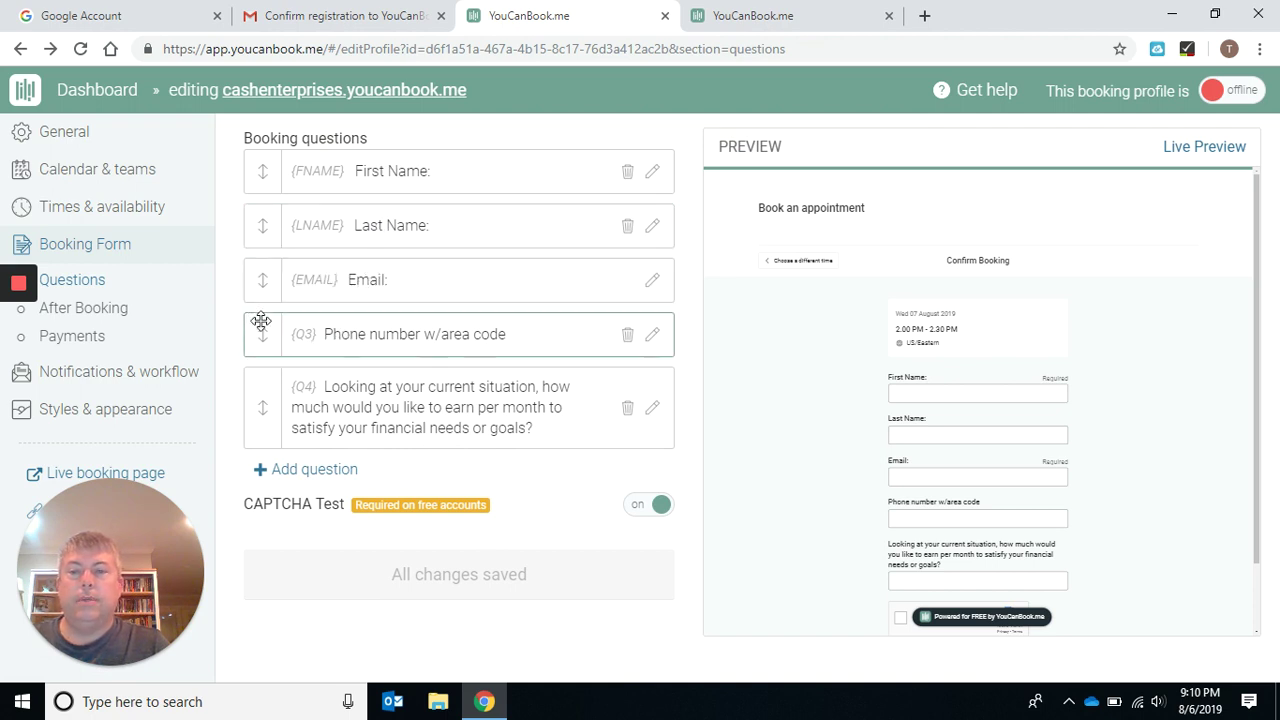
# Drag the Phone number w/area code question above Email in the booking questions list.
pyautogui.moveTo(261, 320); pyautogui.dragTo(265, 269)
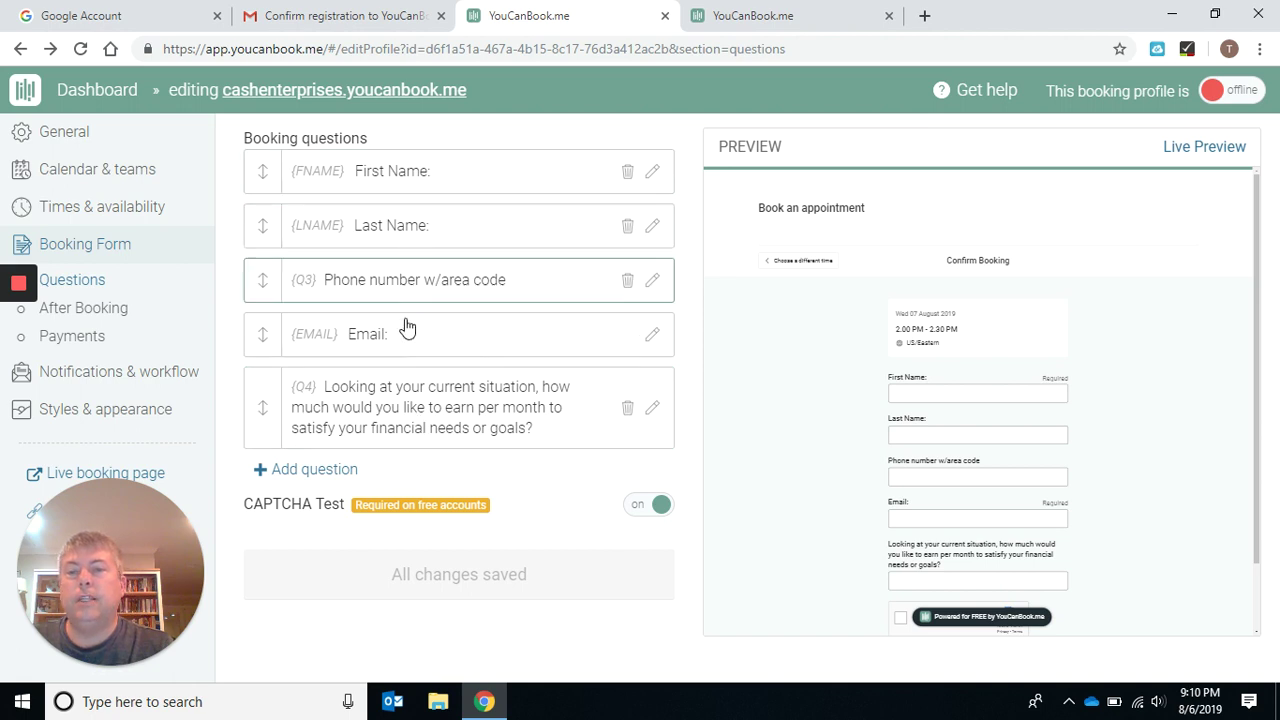
# Append ' or skype ID/Zoom info' to the phone question label and save.
pyautogui.click(514, 280)
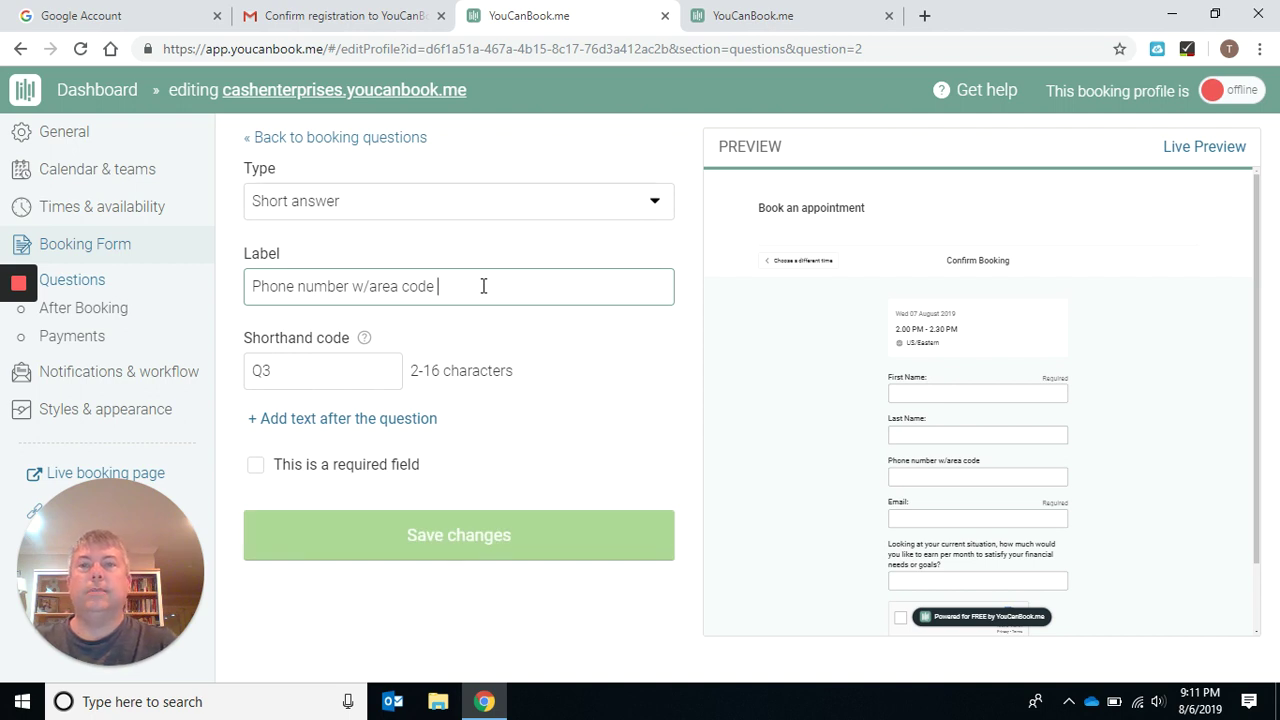
pyautogui.write('or skype ID/Zoom info')
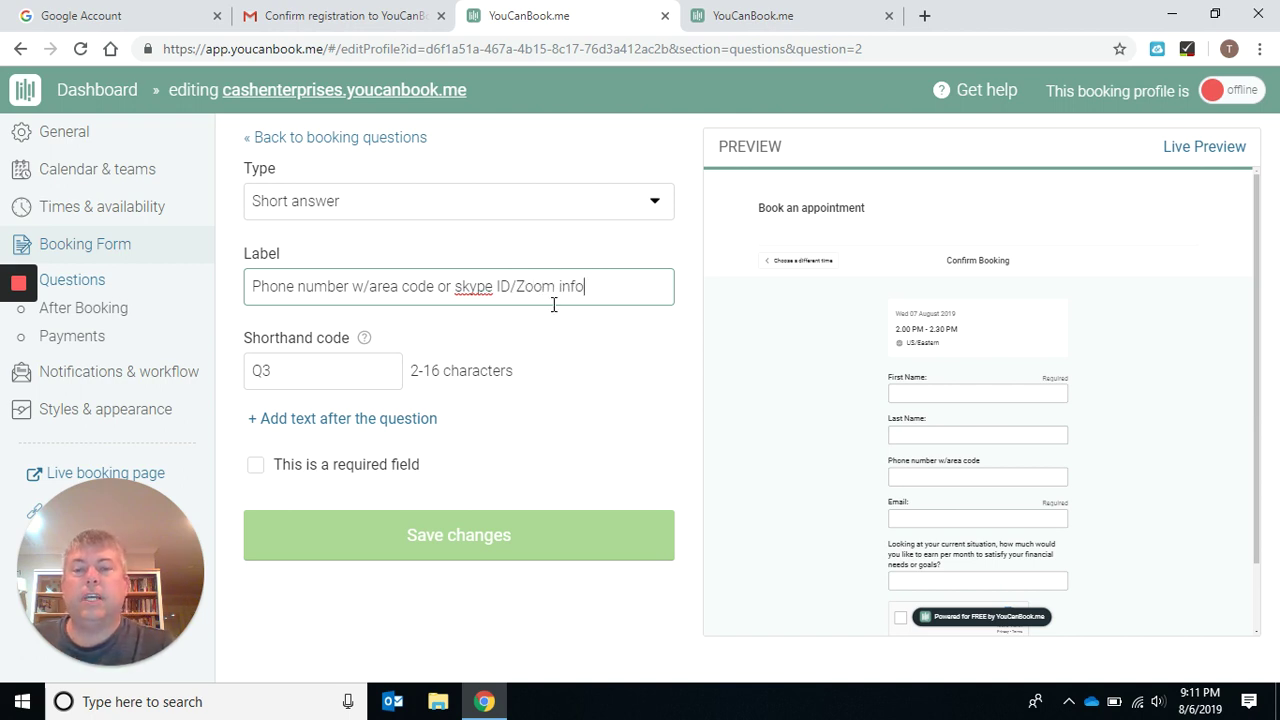
pyautogui.click(440, 534)
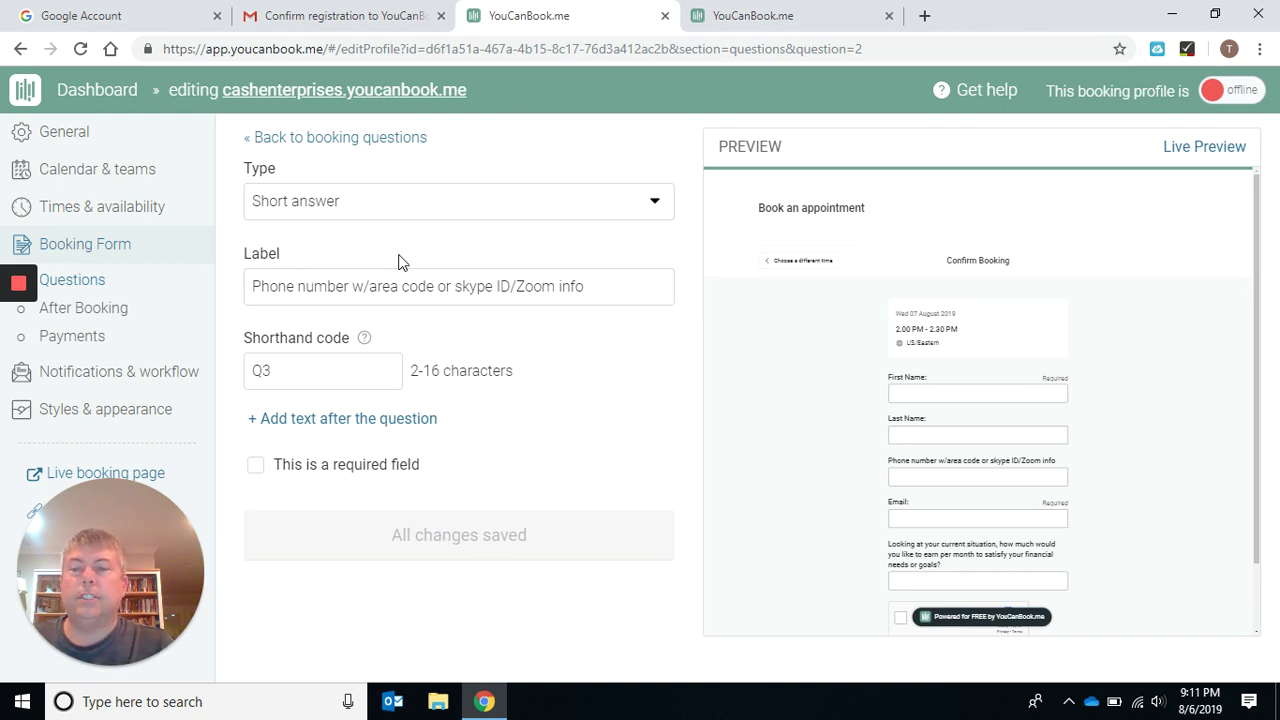
# Remove the Skype/Zoom wording, restoring 'Phone number w/area code', and save again.
pyautogui.moveTo(437, 280); pyautogui.dragTo(617, 272)
pyautogui.press('BackSpace')
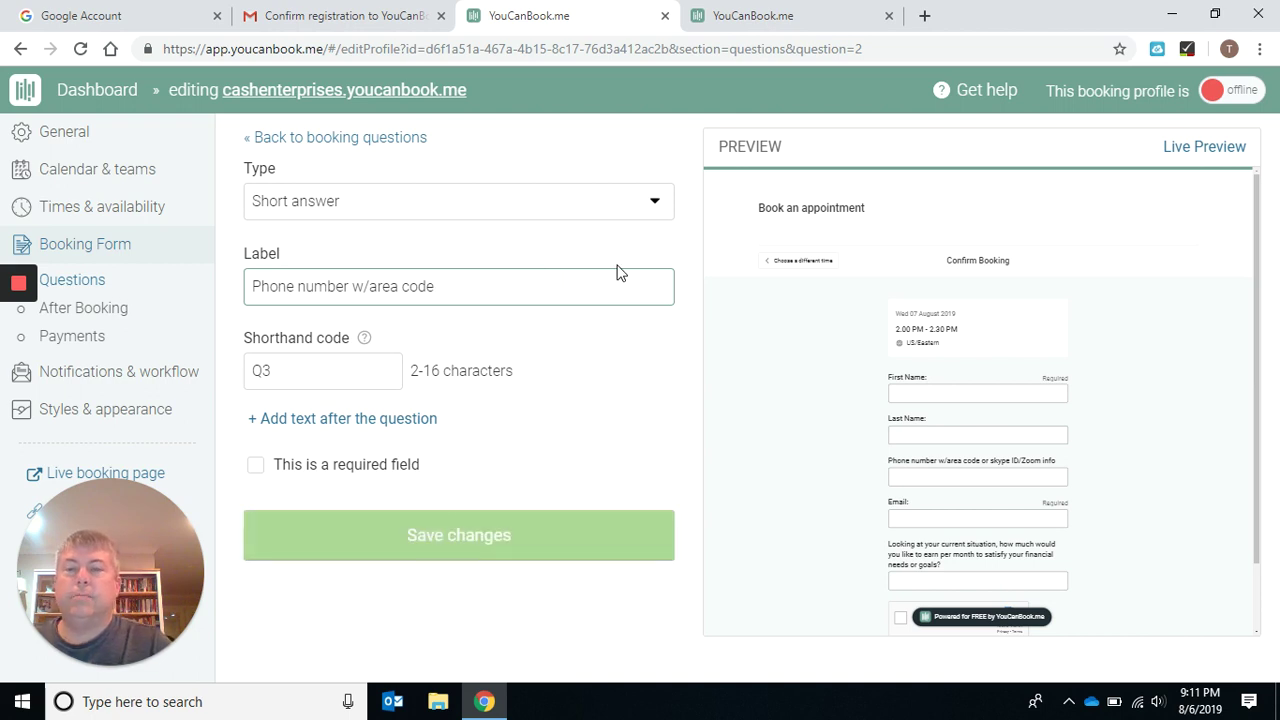
pyautogui.click(465, 532)
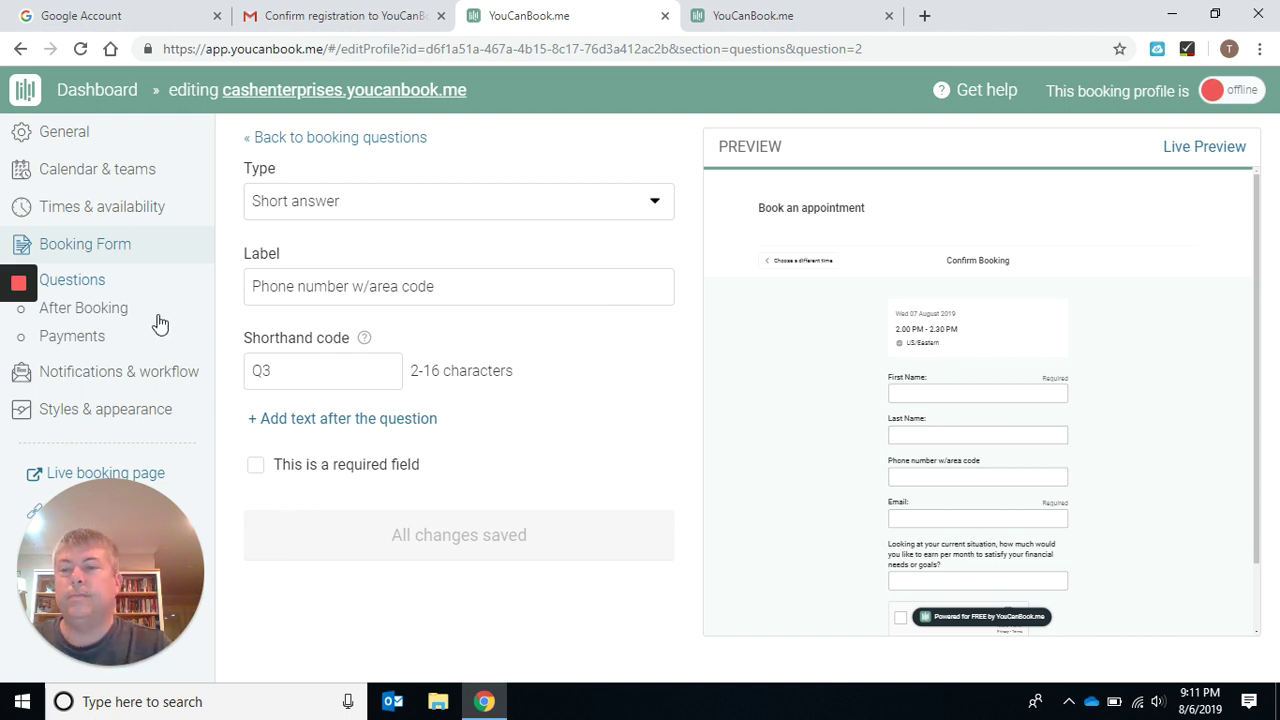
# Look over the After Booking confirmation message and Payments, ending on the Notifications & workflow actions.
pyautogui.click(125, 315)
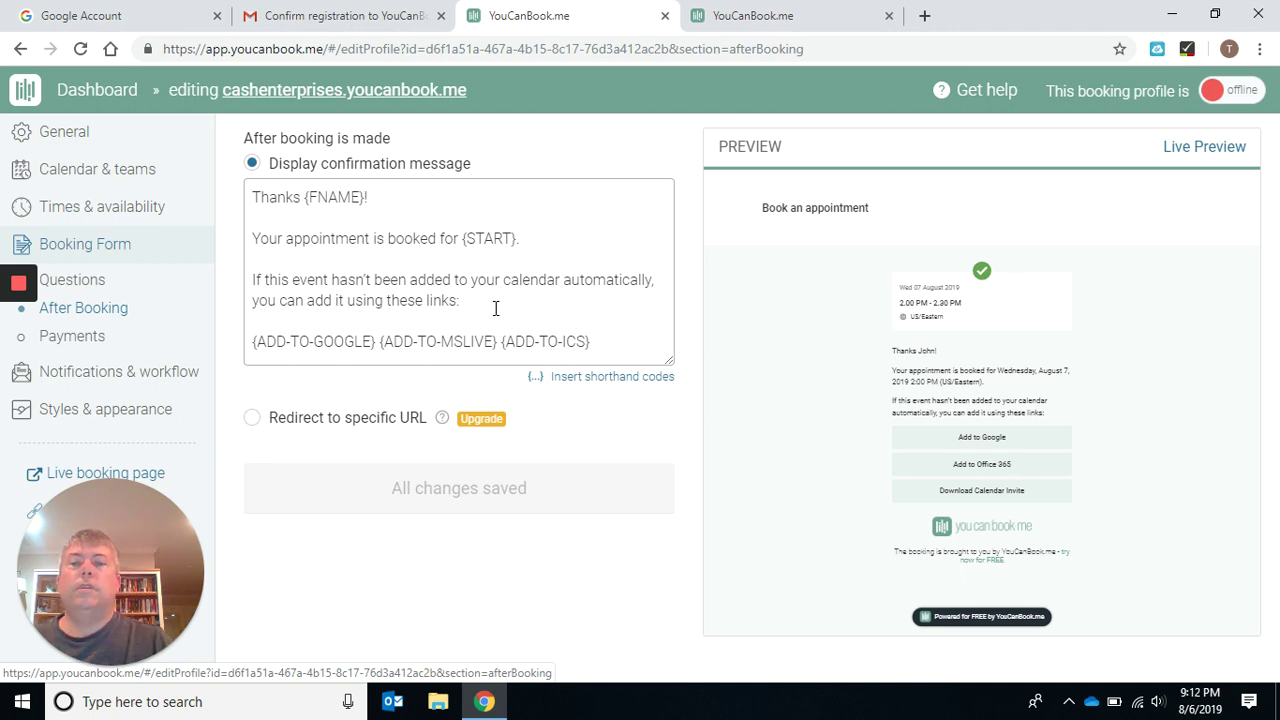
pyautogui.click(506, 320)
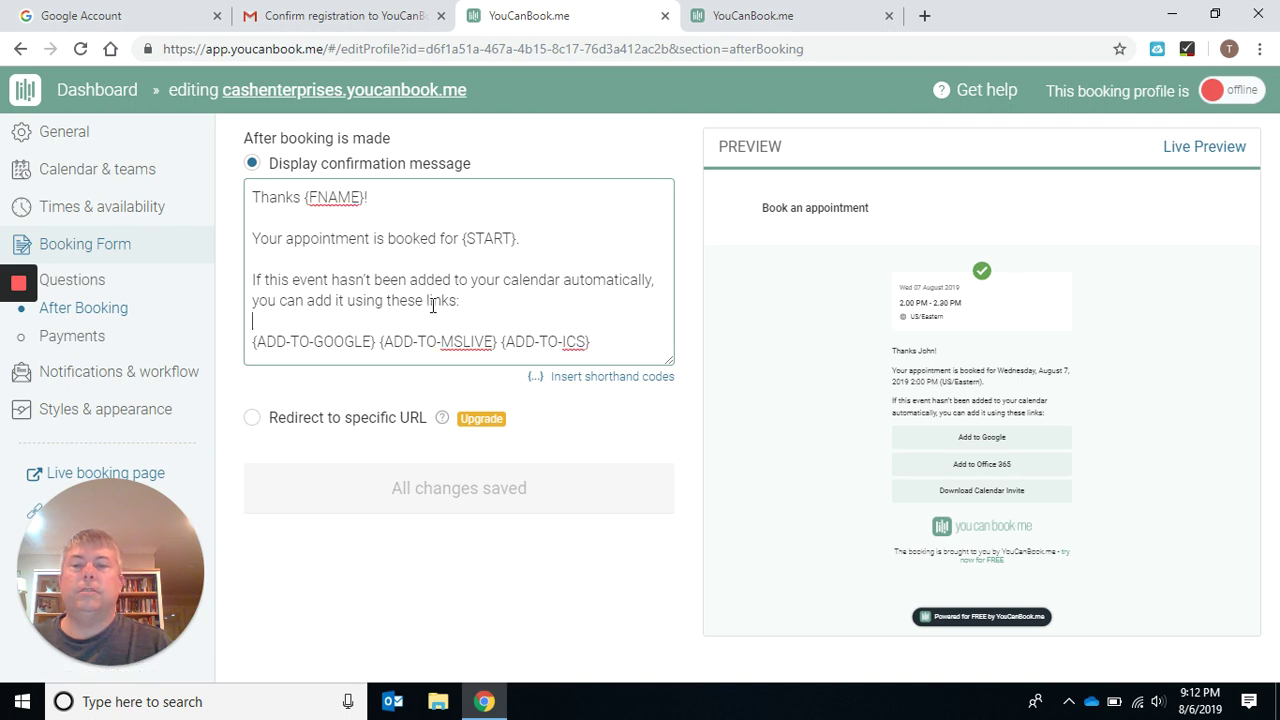
pyautogui.click(72, 337)
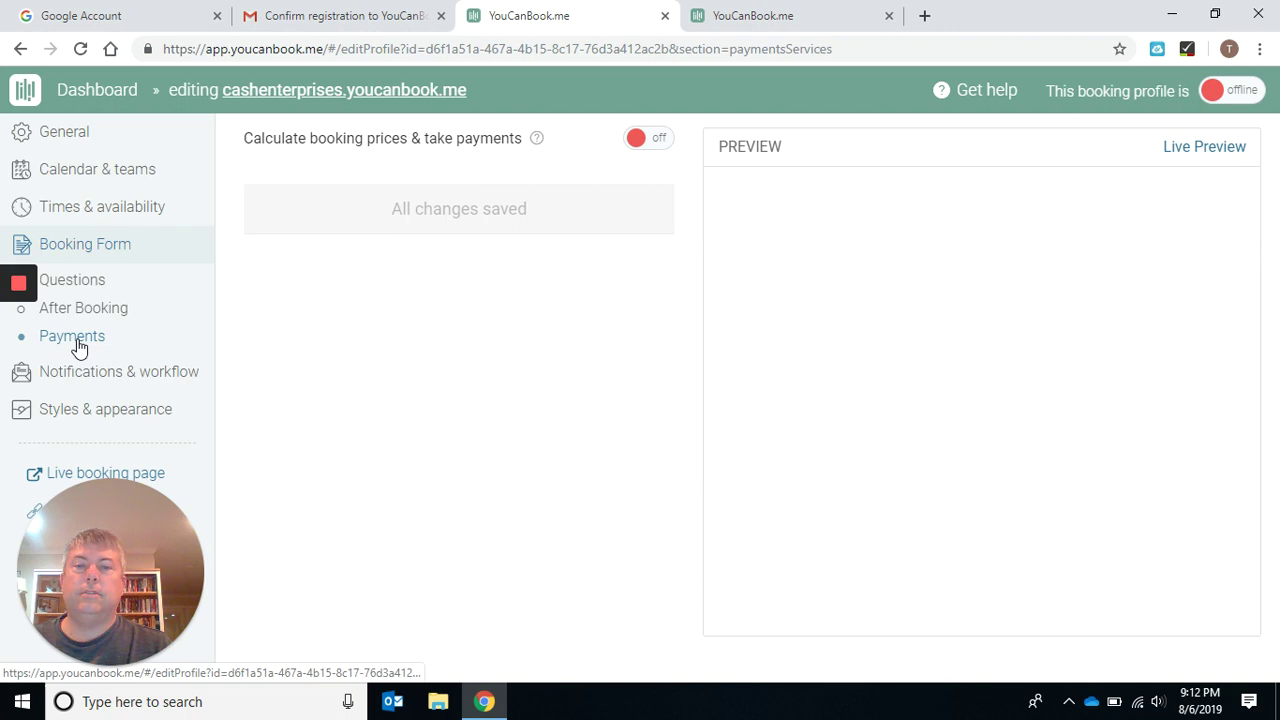
pyautogui.click(127, 375)
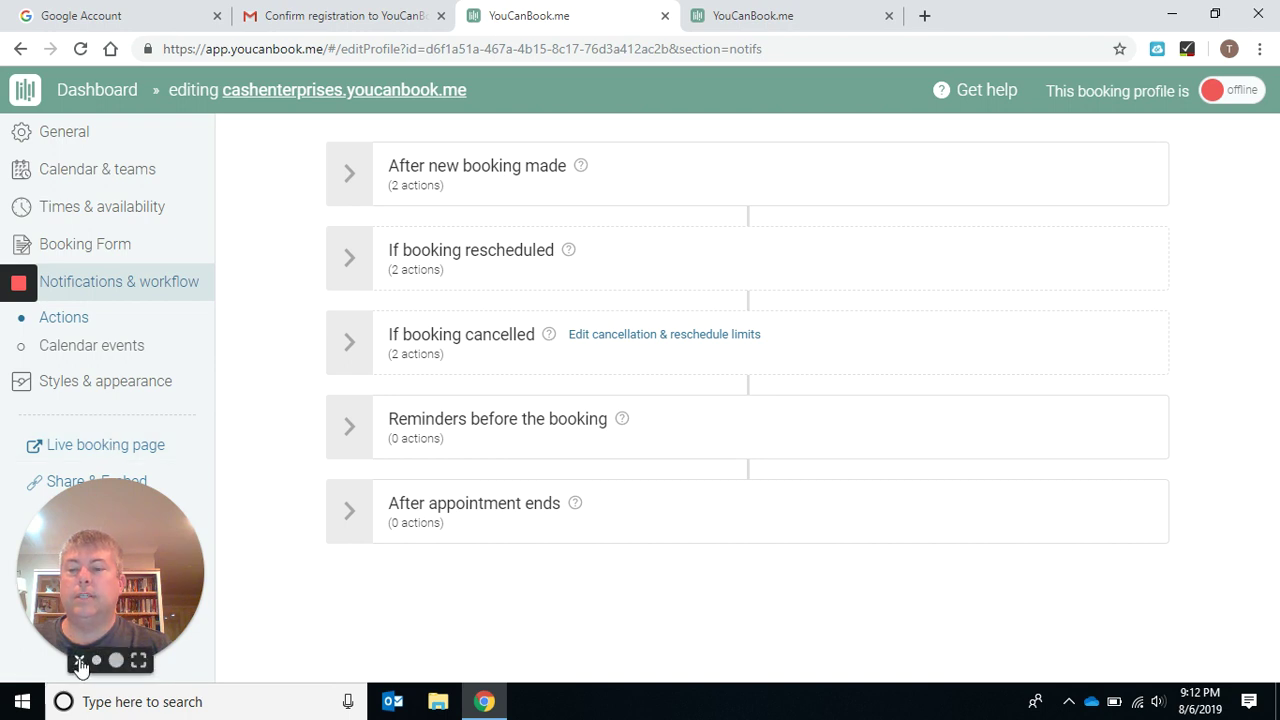
# Confirm the live booking page shows the profile offline, then return to Times & availability.
pyautogui.click(79, 662)
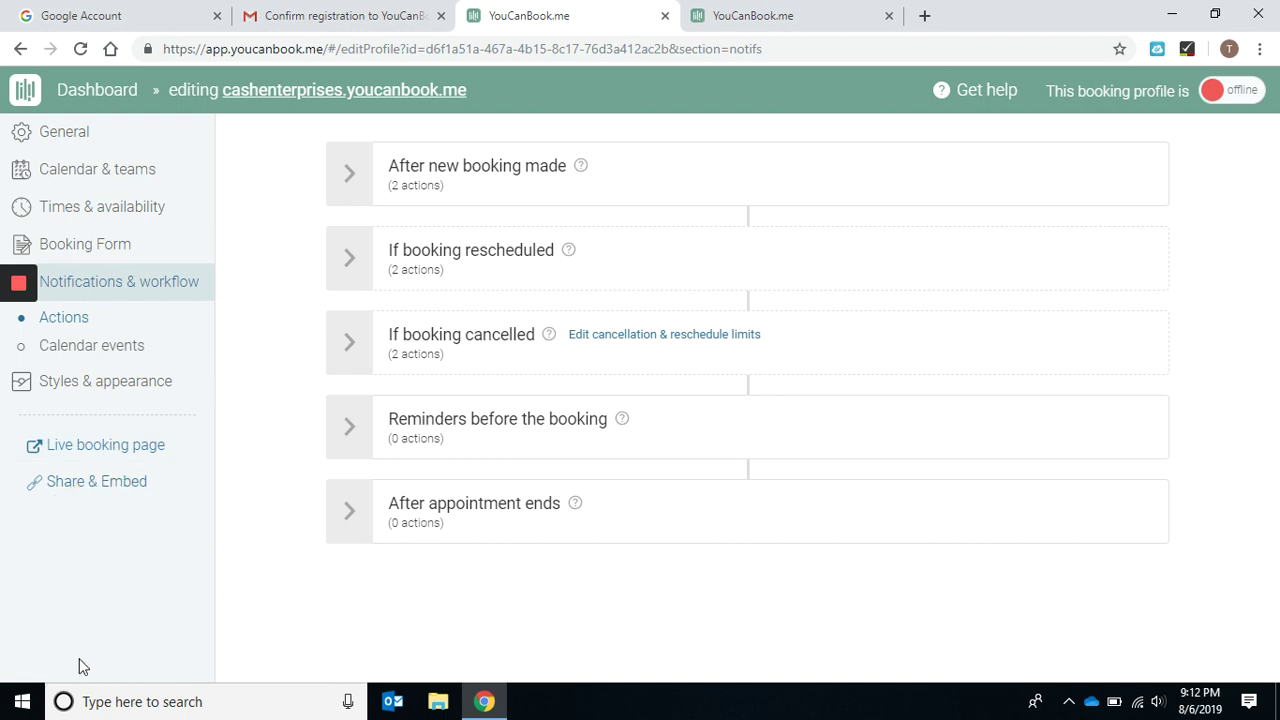
pyautogui.click(117, 447)
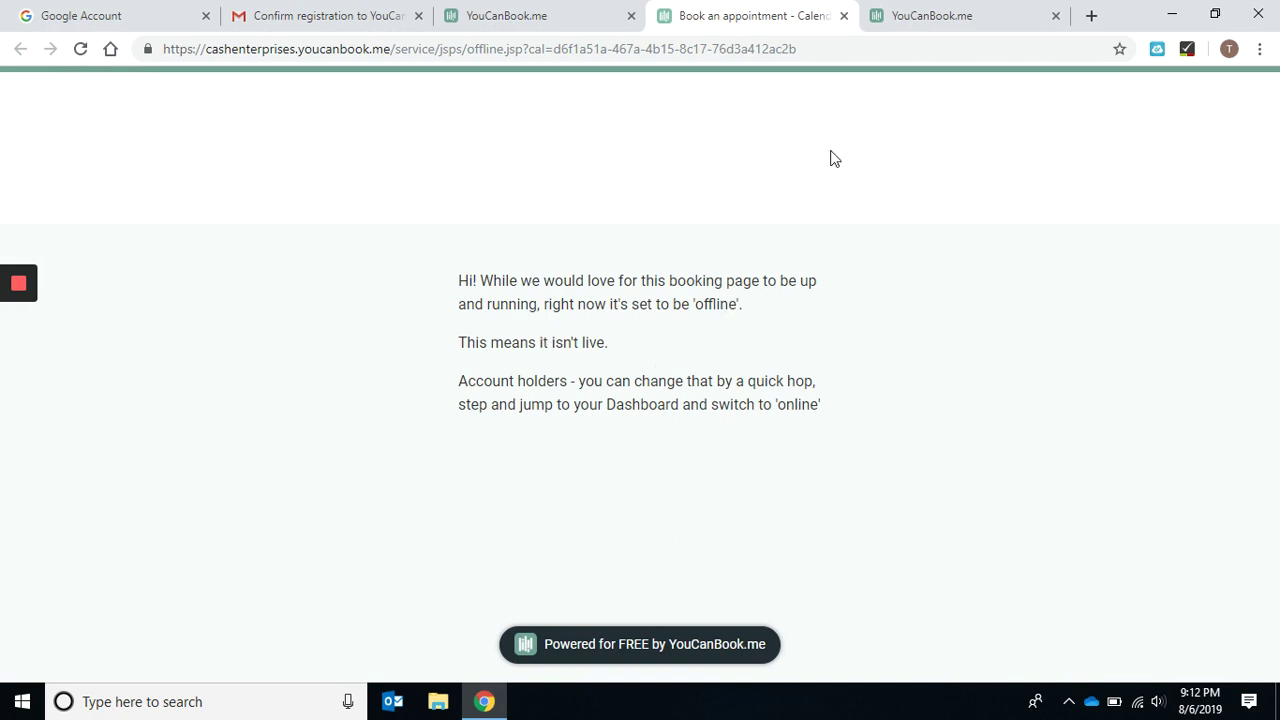
pyautogui.click(540, 17)
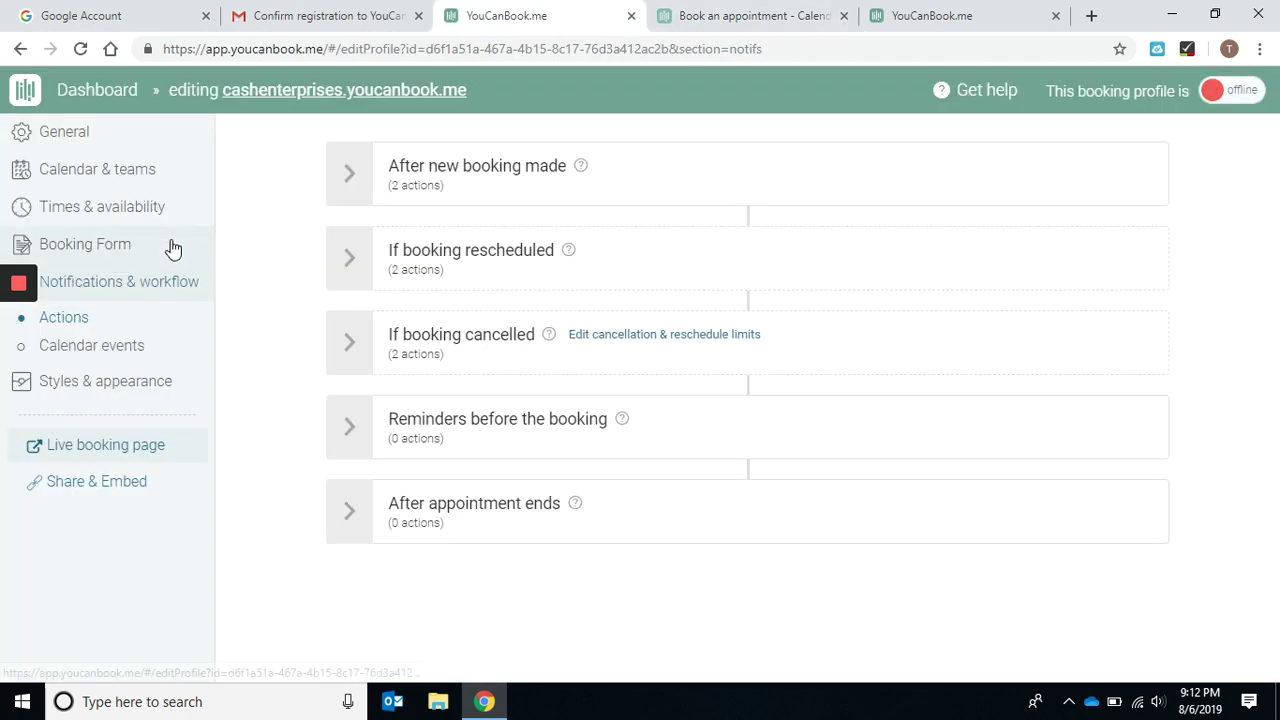
pyautogui.click(77, 202)
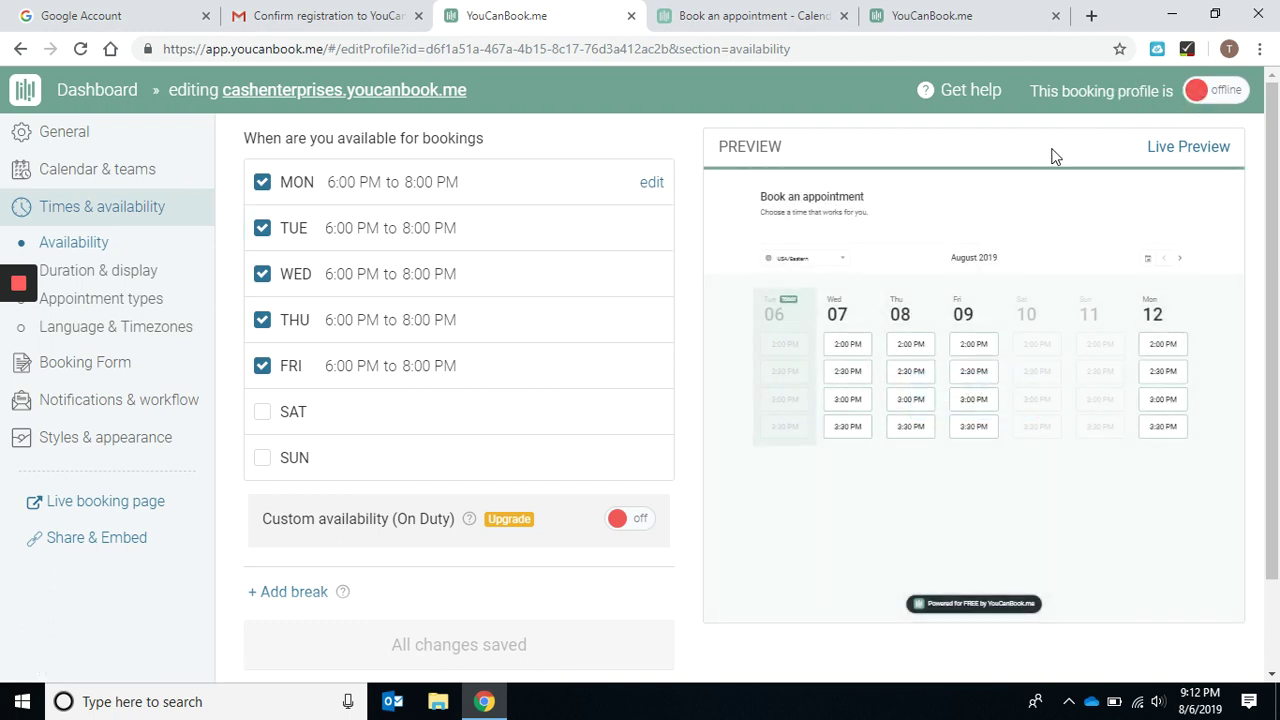
# Put the booking profile online after copying its booking page link, ending on General settings.
pyautogui.click(1215, 90)
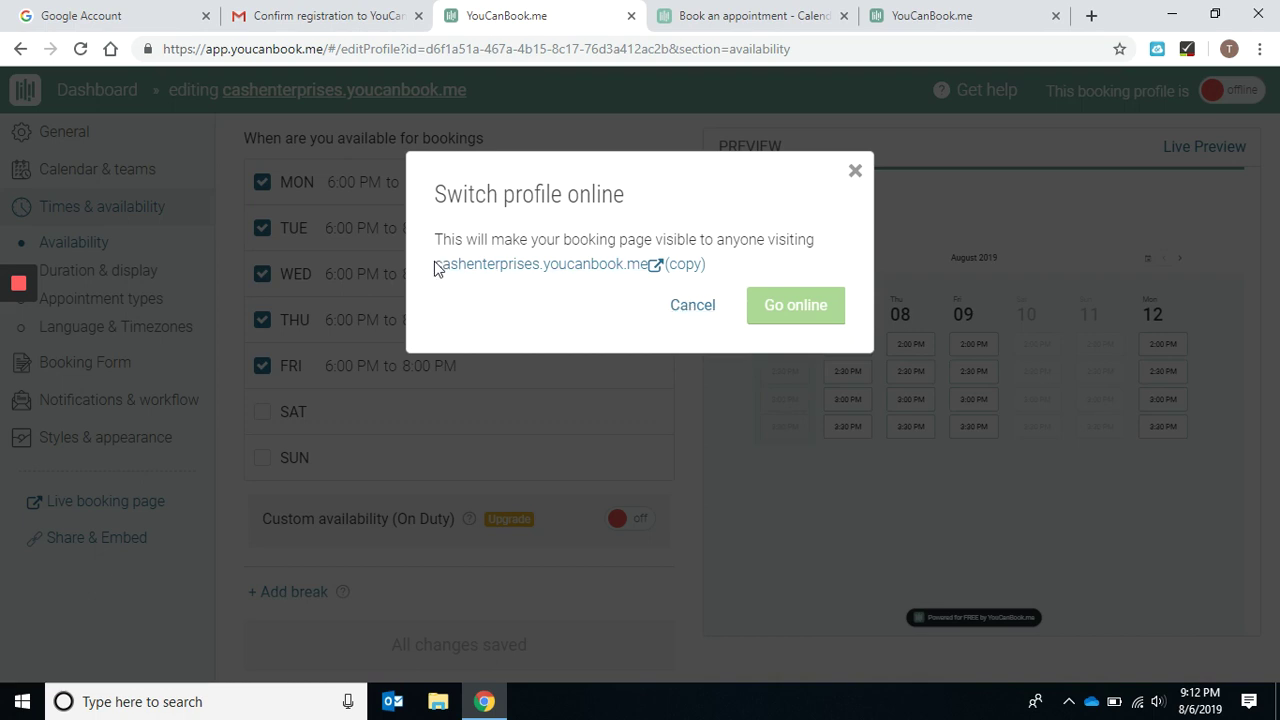
pyautogui.moveTo(435, 265); pyautogui.dragTo(651, 266)
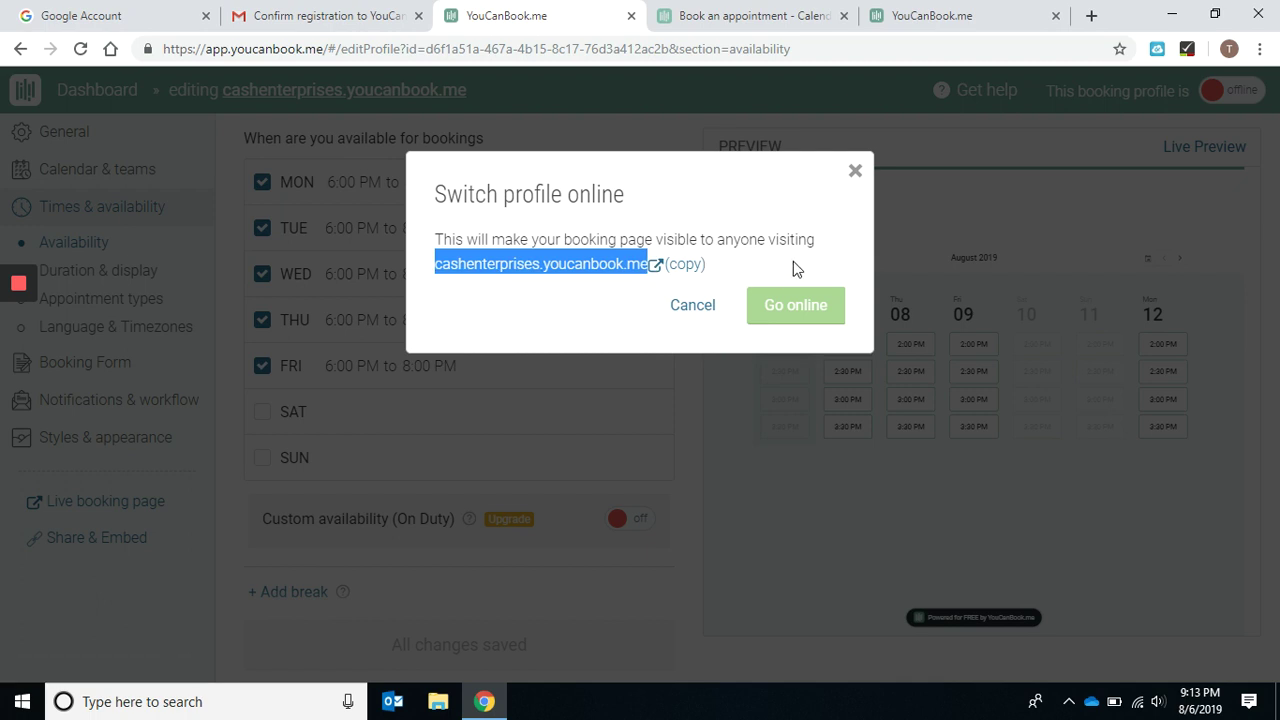
pyautogui.click(688, 268)
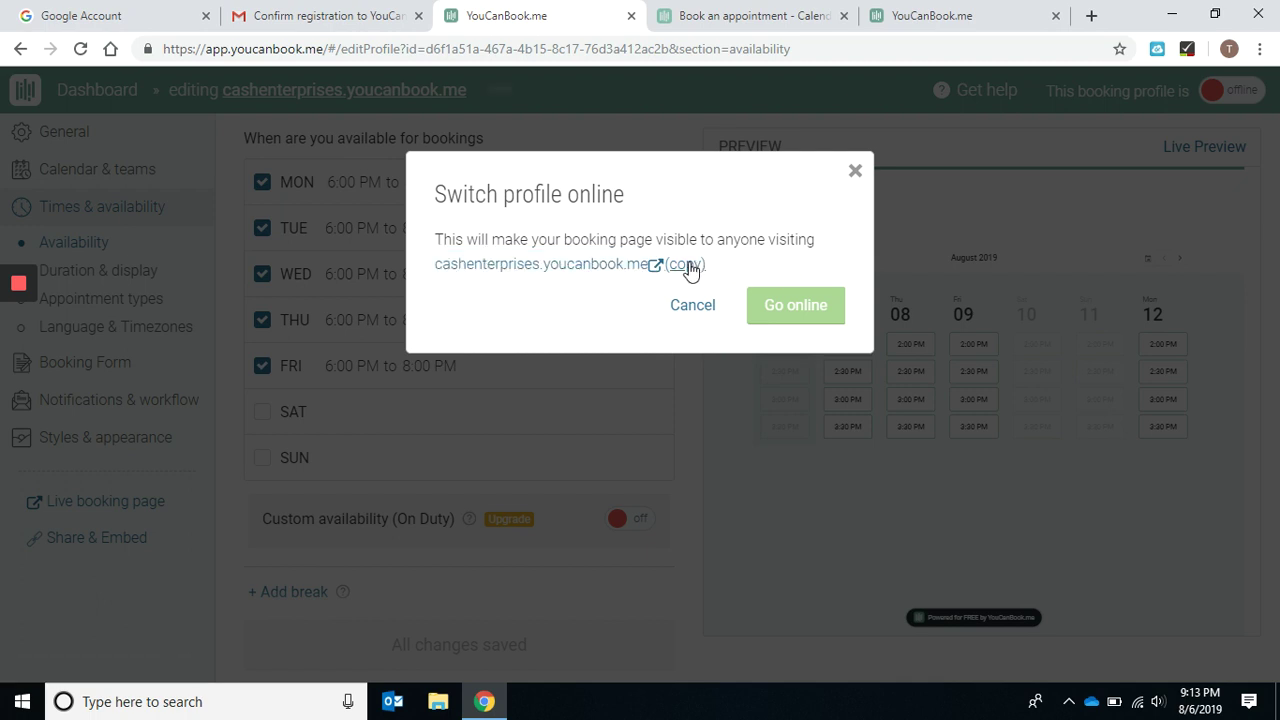
pyautogui.click(800, 305)
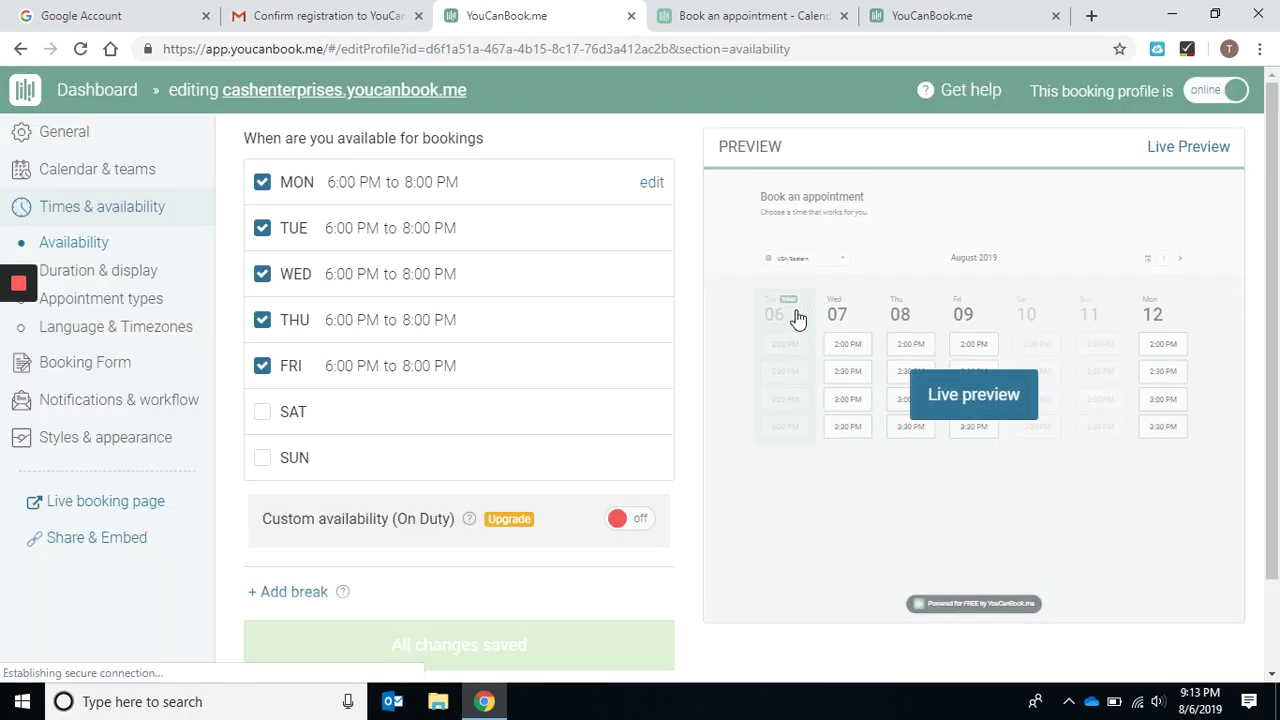
pyautogui.click(40, 137)
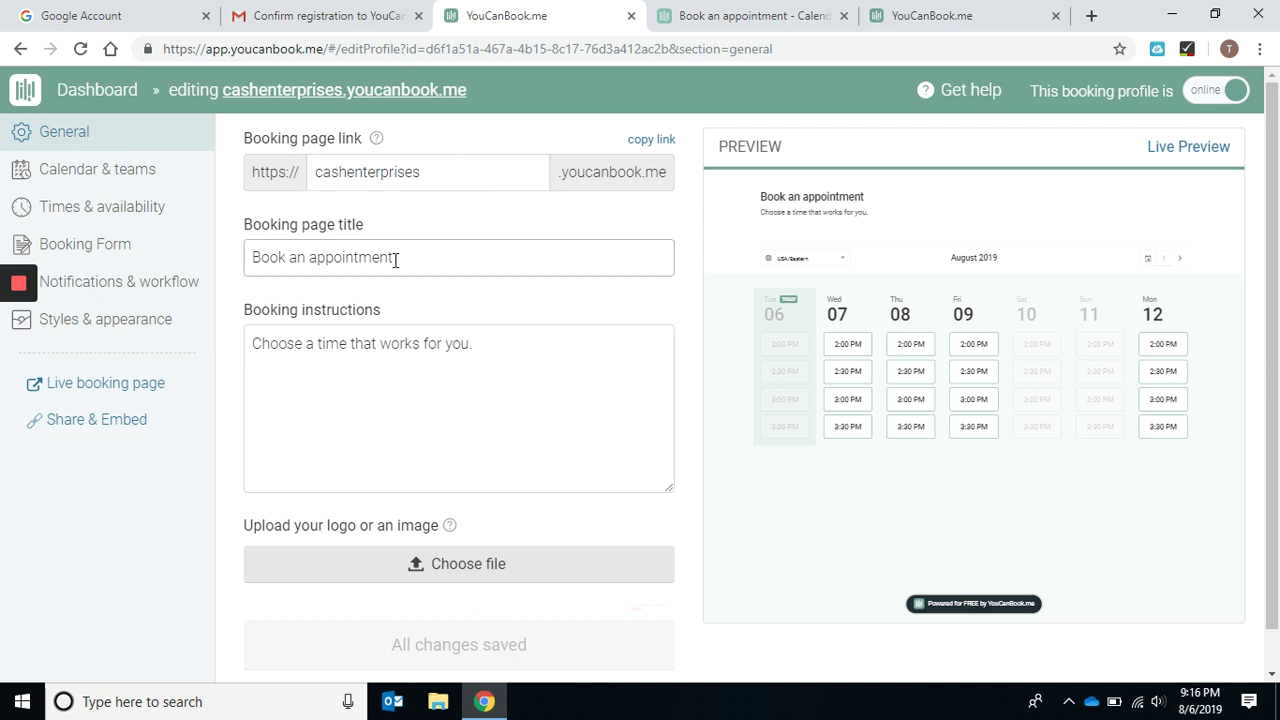
pyautogui.moveTo(18, 290)
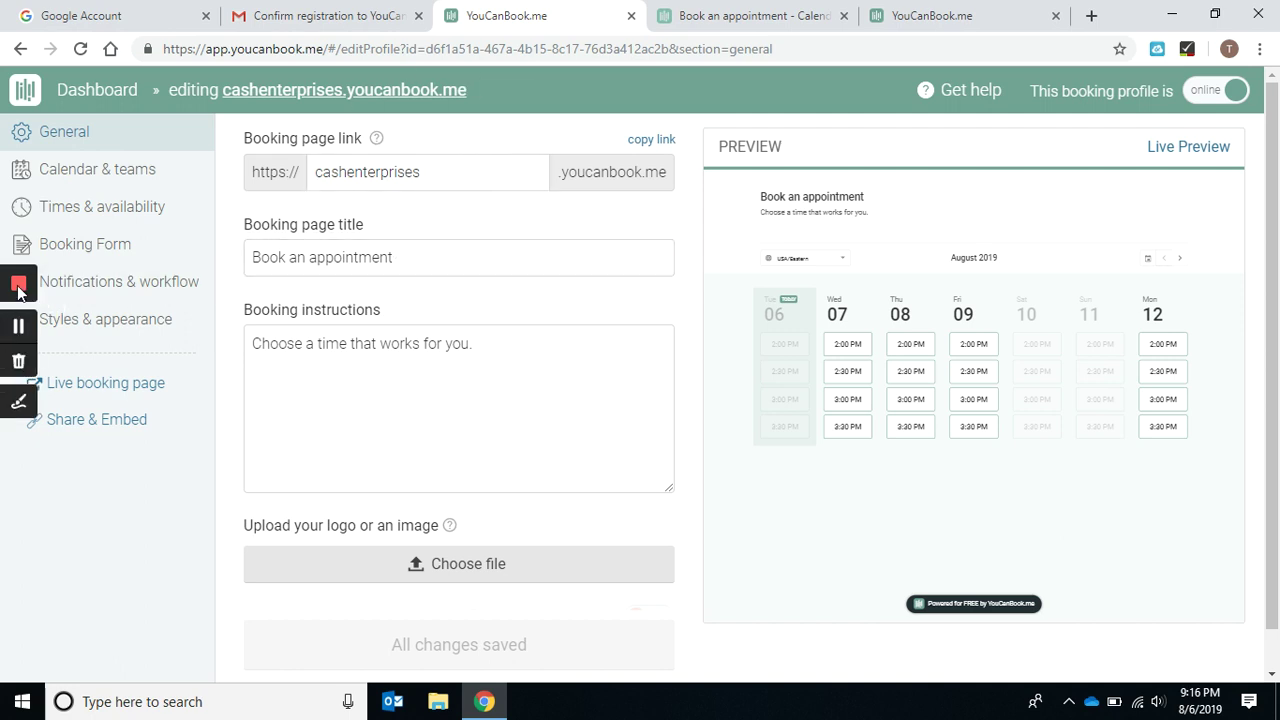